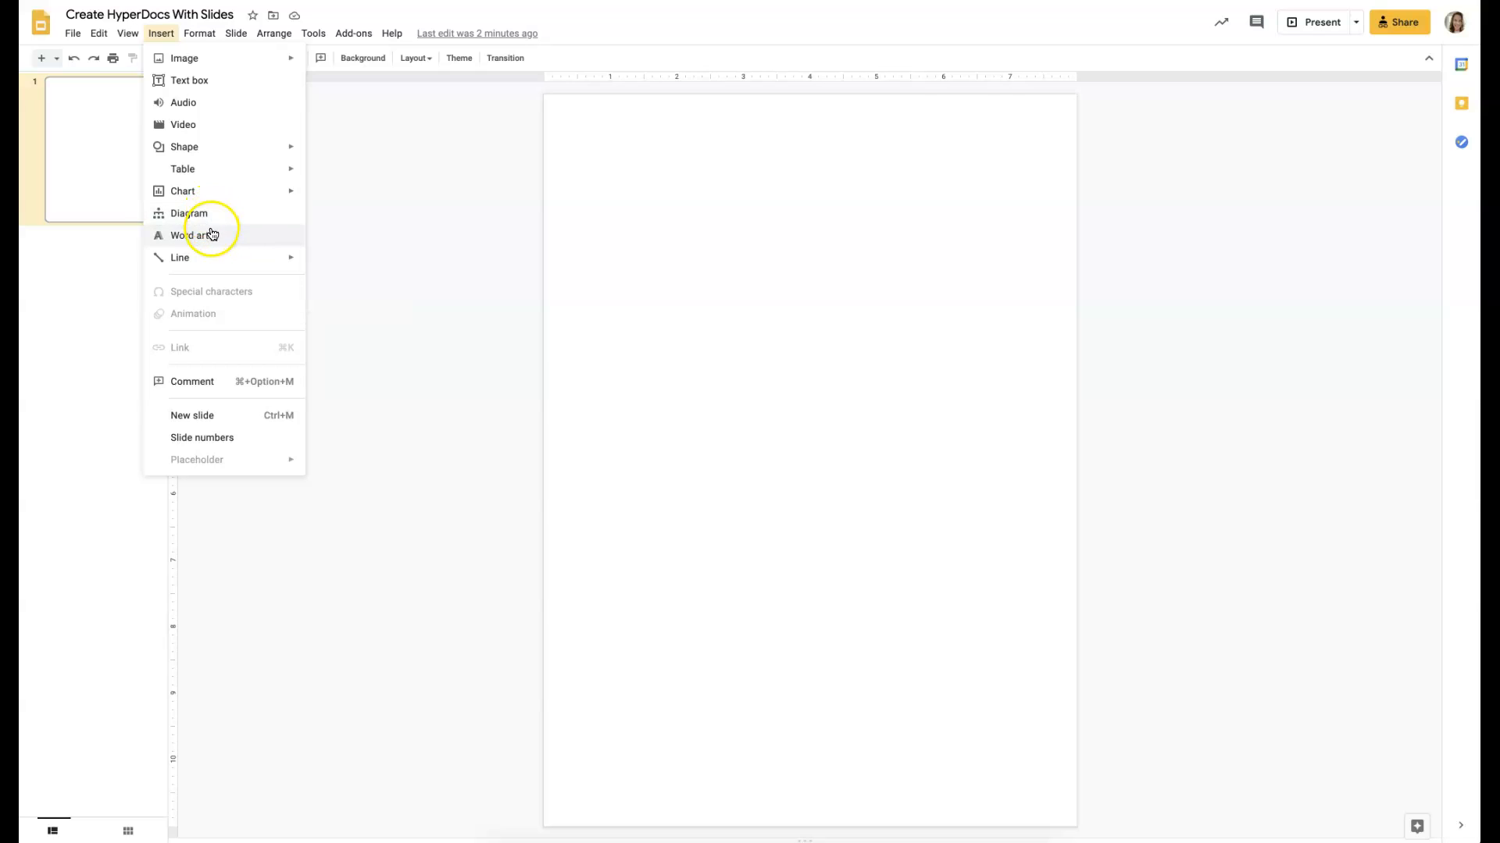
Step: Insert word art reading "HyperDoc" and place it at the head of the blank slide
{"action": "left_click", "coordinate": [211, 235]}
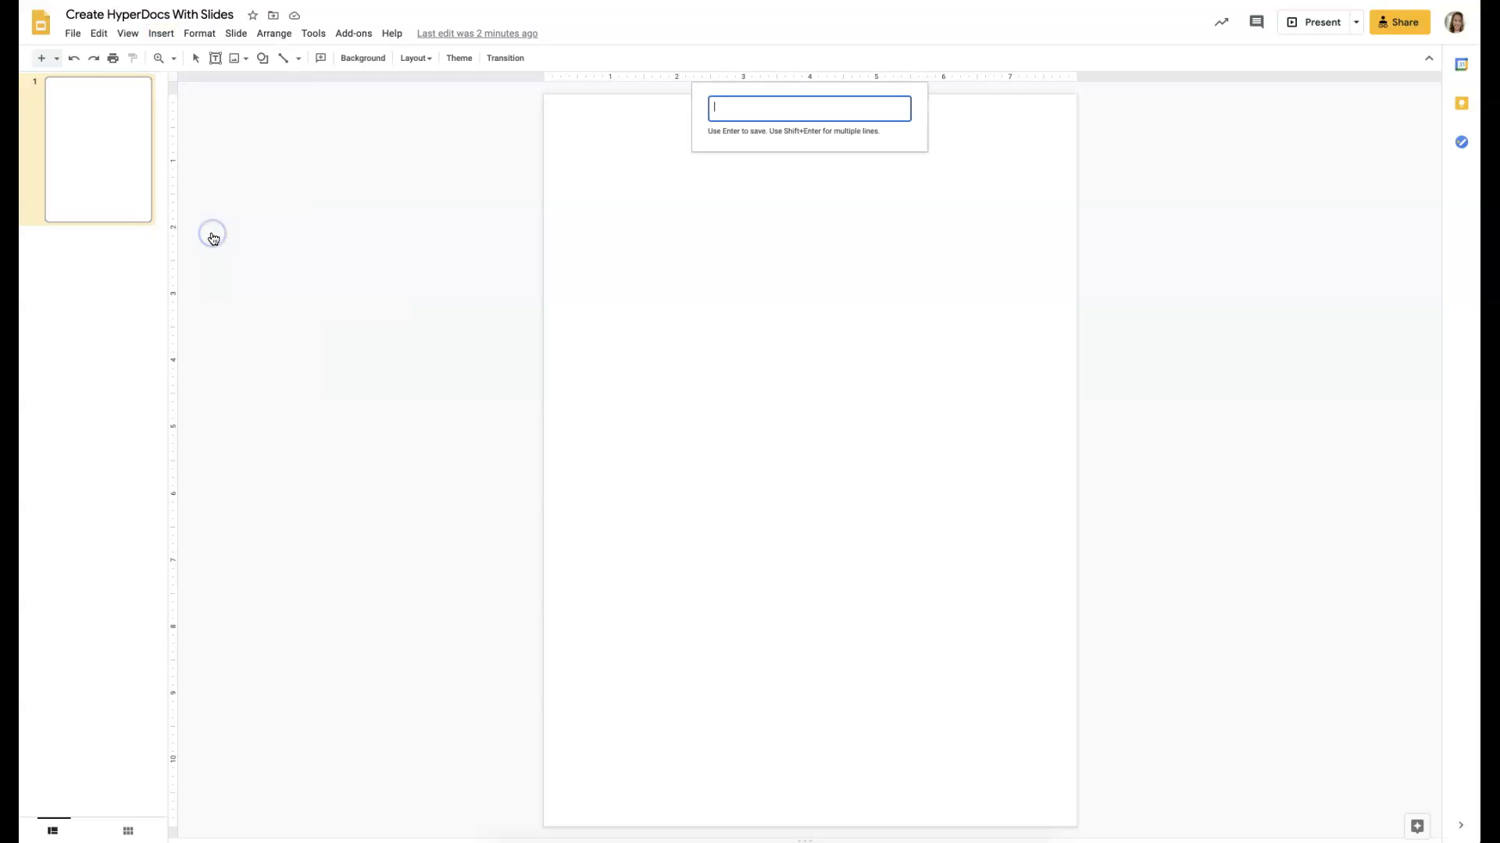
{"action": "type", "text": "HyperDoc"}
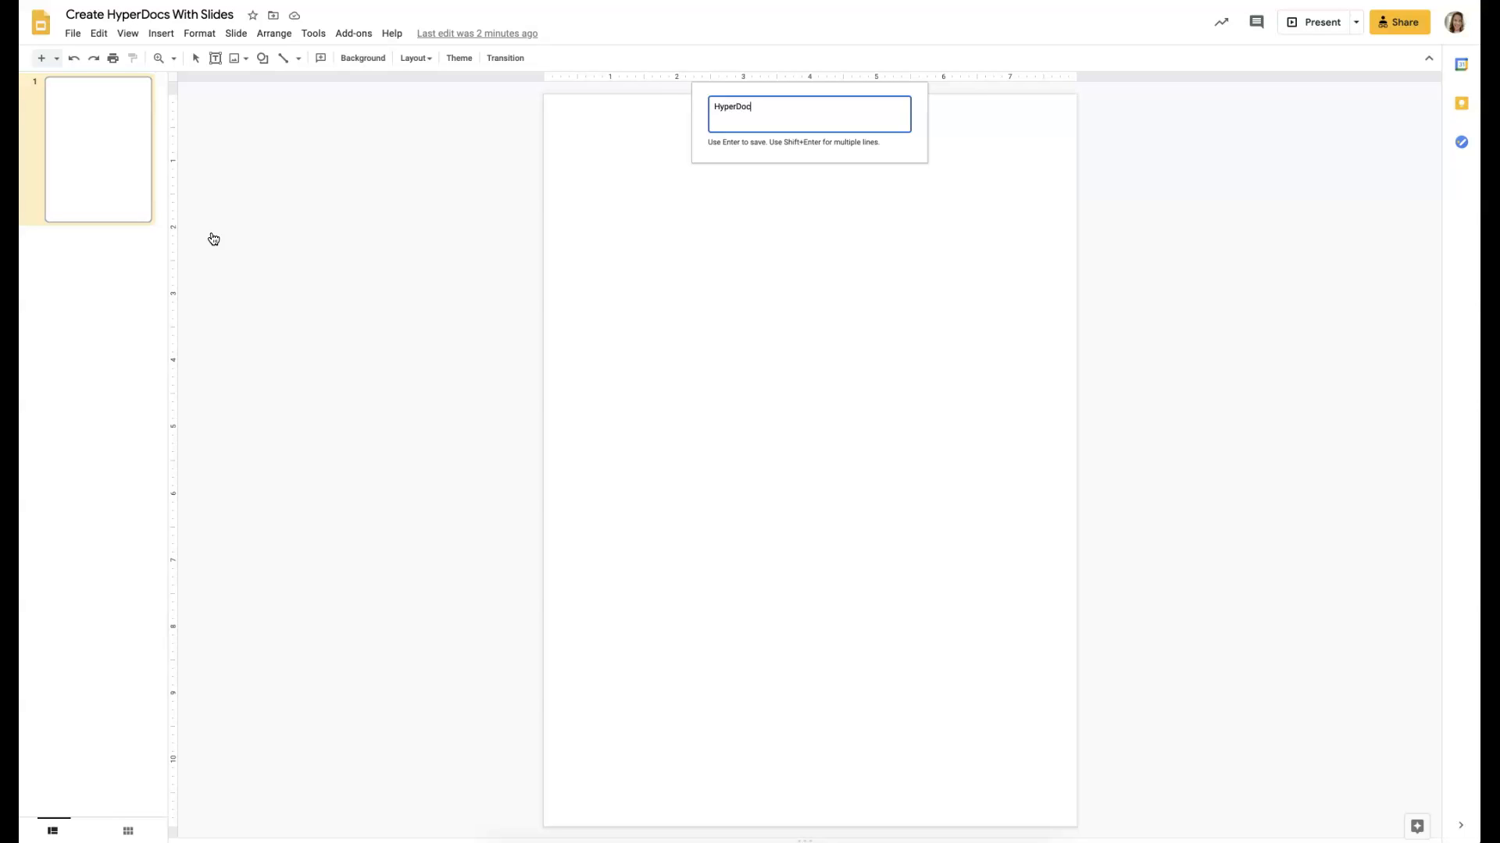
{"action": "key", "text": "Return"}
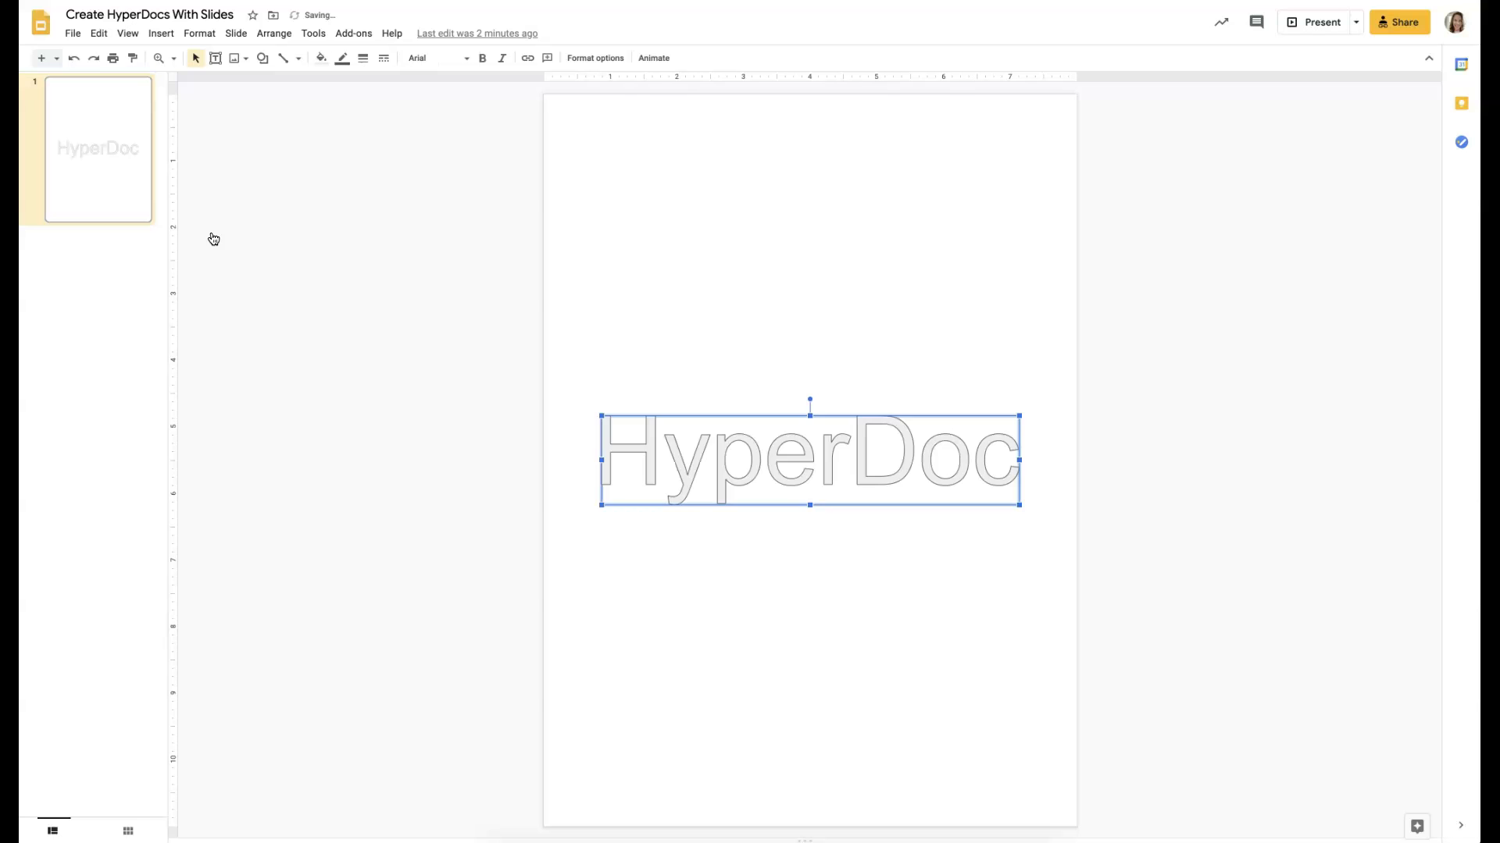
{"action": "left_click_drag", "start_coordinate": [726, 415], "coordinate": [729, 118]}
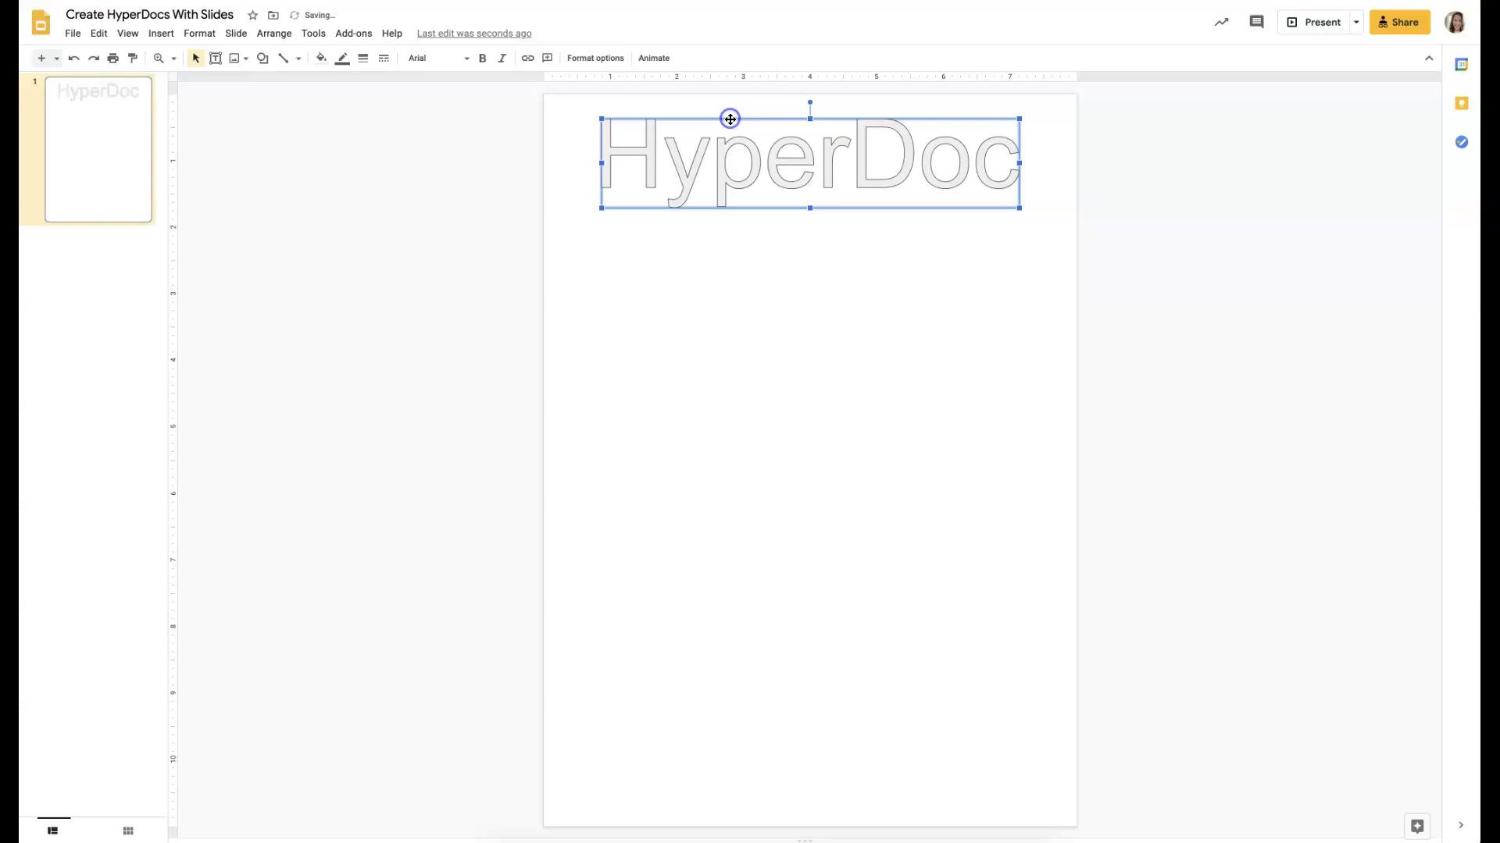
Step: Fill the HyperDoc word art with magenta and give it a thicker black outline
{"action": "left_click", "coordinate": [327, 60]}
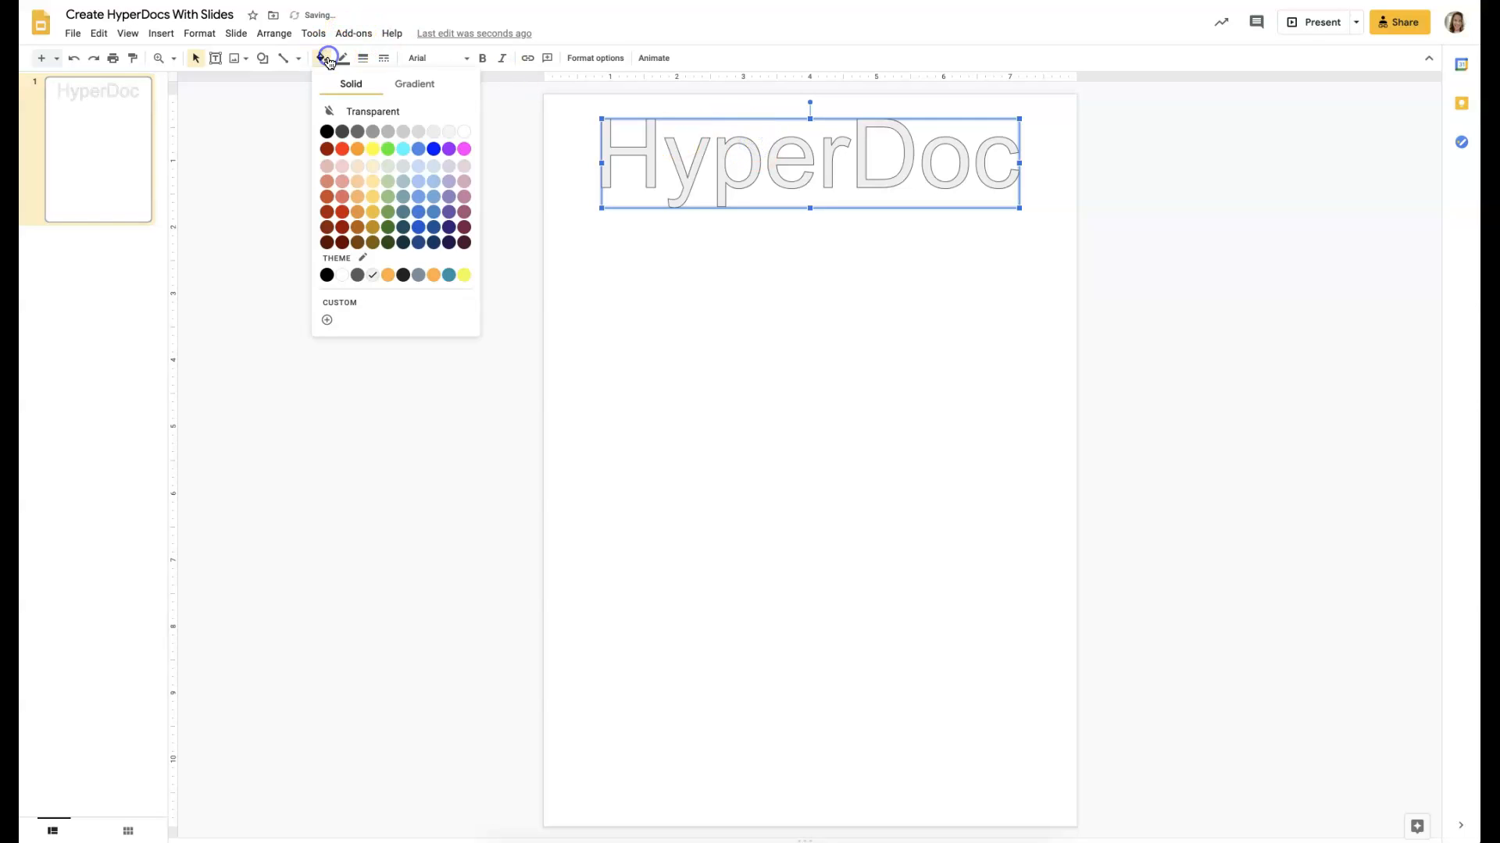
{"action": "left_click", "coordinate": [465, 149]}
{"action": "left_click", "coordinate": [343, 57]}
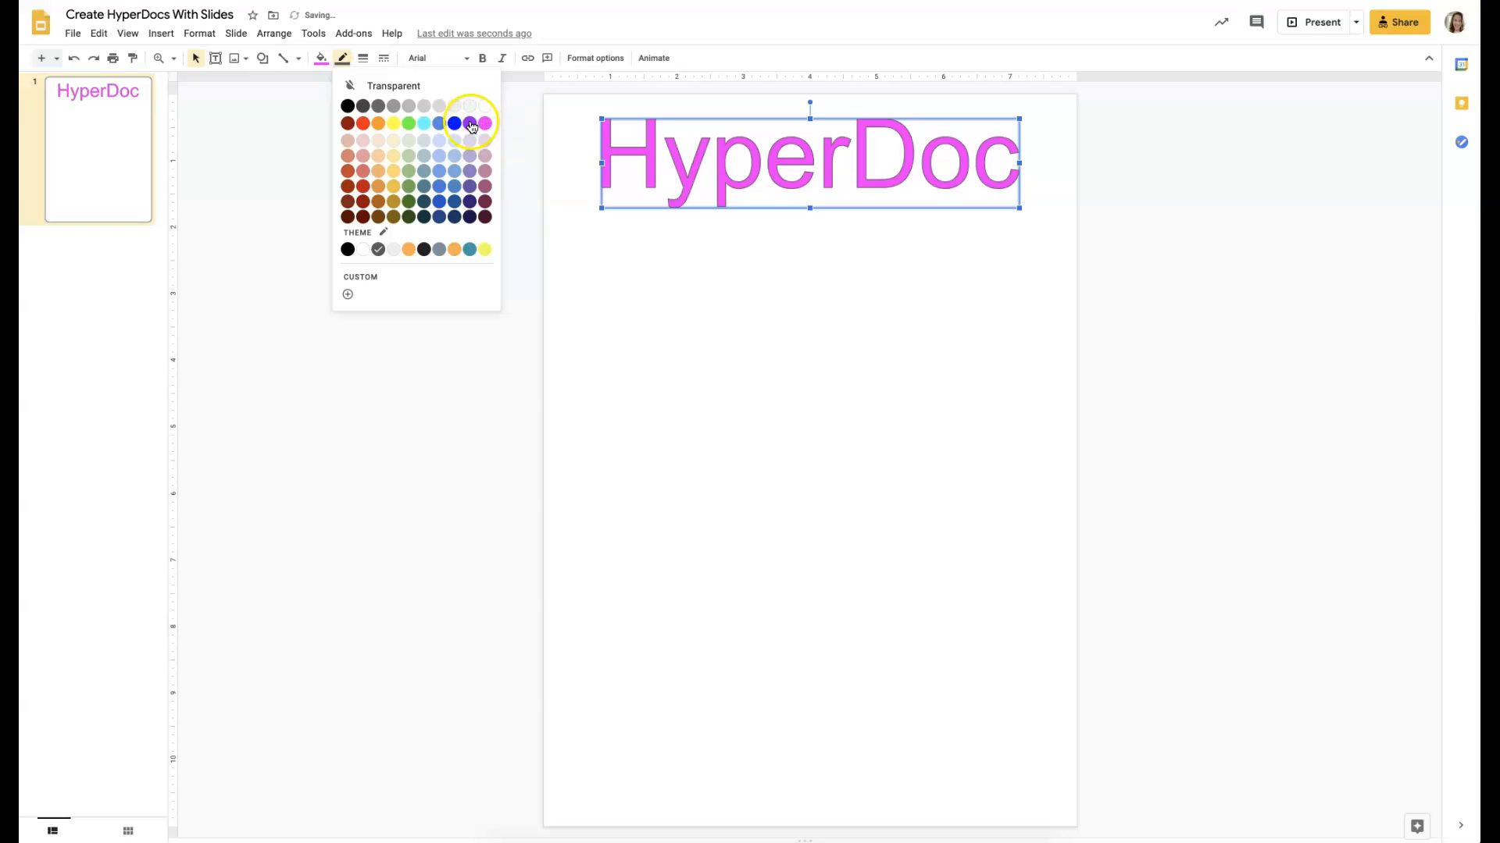
{"action": "left_click", "coordinate": [347, 105]}
{"action": "left_click", "coordinate": [363, 60]}
{"action": "left_click", "coordinate": [388, 127]}
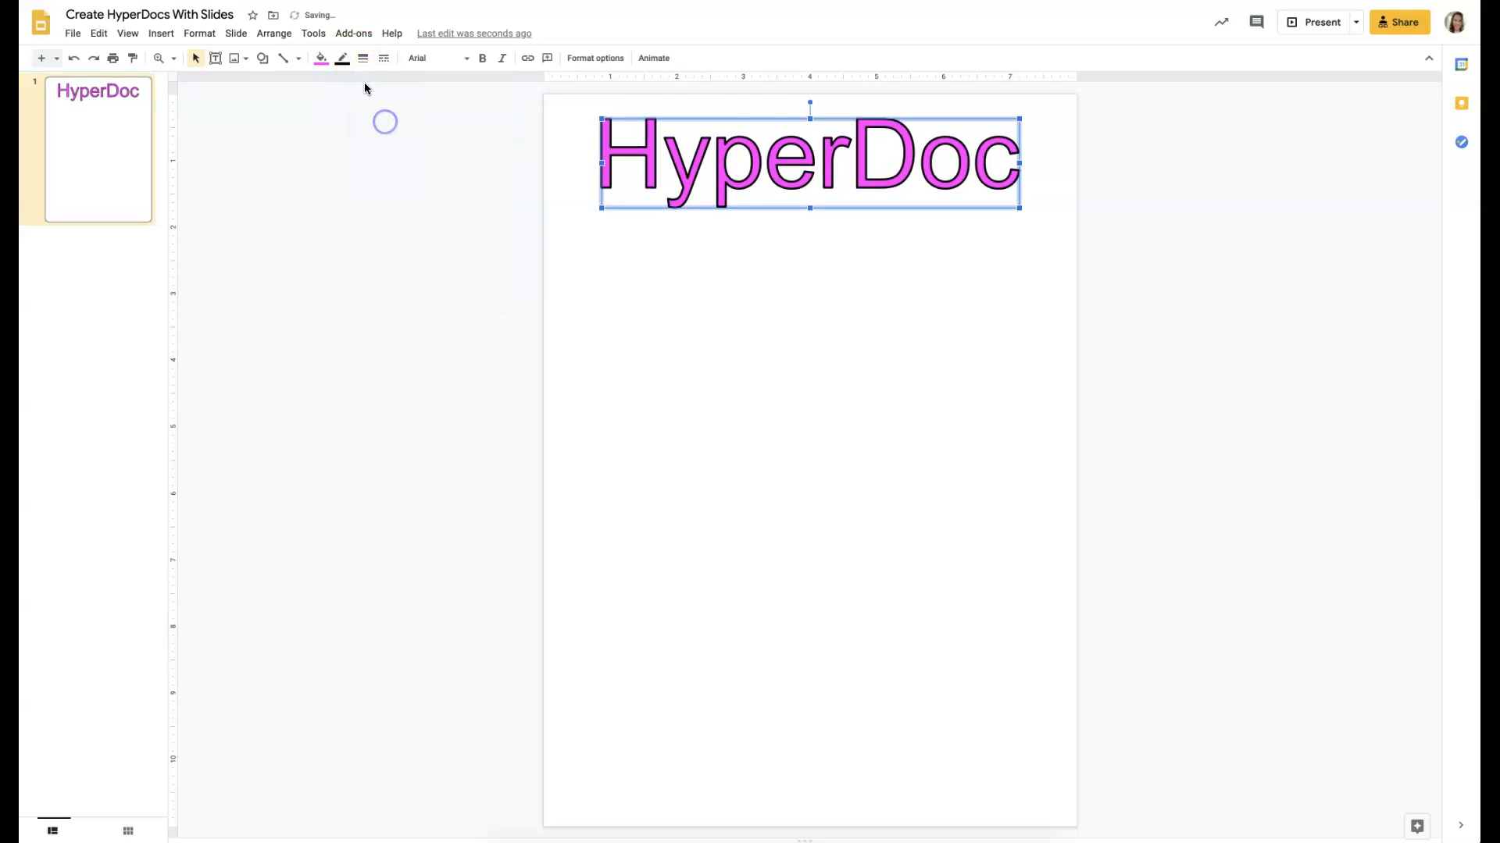
Step: Set the word art's font to Poppins, then shrink it to fit near the slide's upper-left corner
{"action": "left_click", "coordinate": [469, 65]}
{"action": "left_click", "coordinate": [469, 134]}
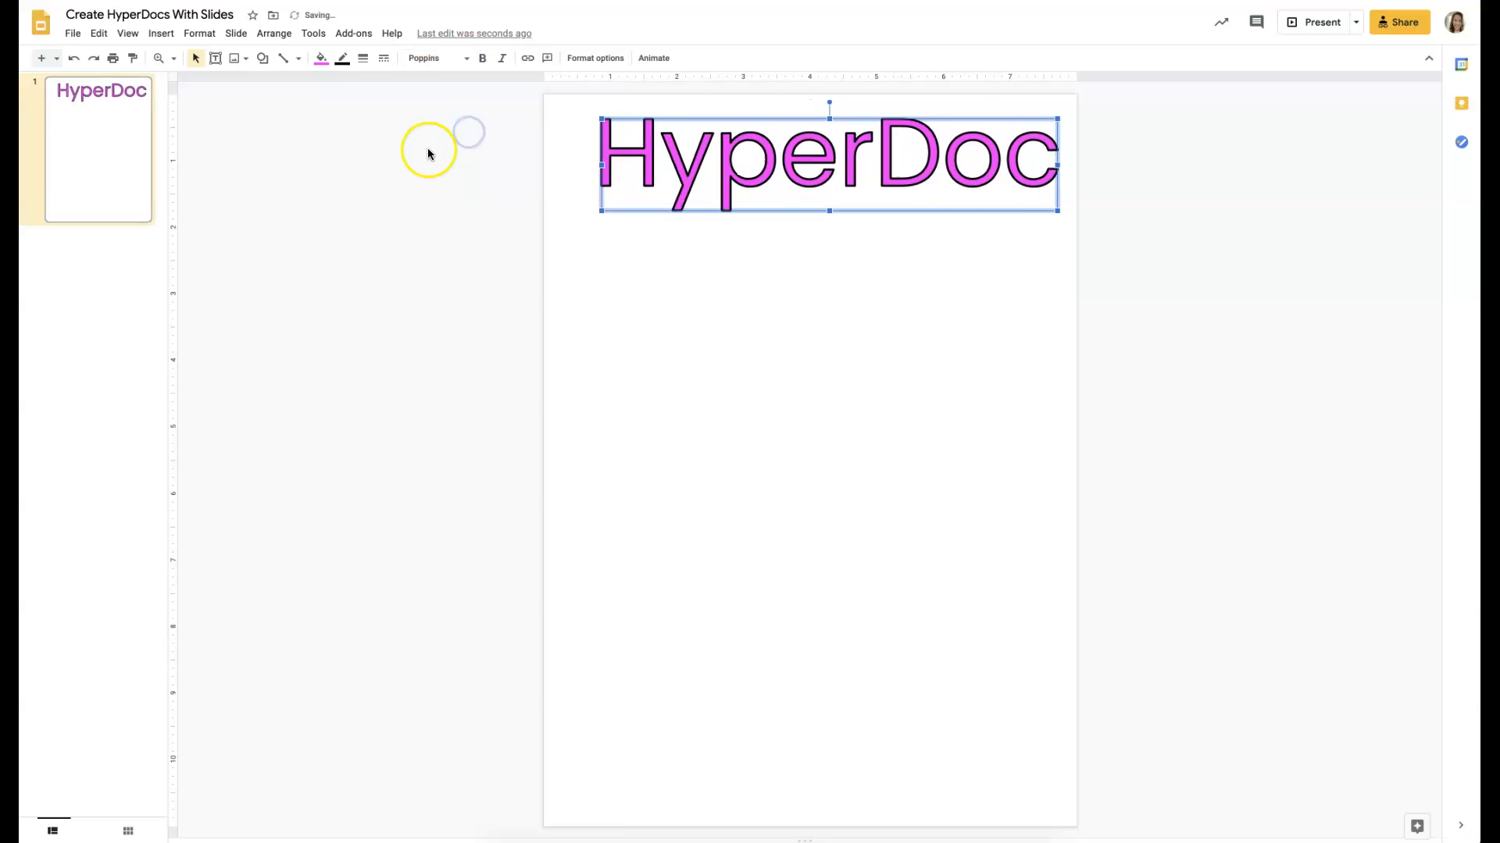
{"action": "left_click_drag", "start_coordinate": [1058, 166], "coordinate": [977, 165]}
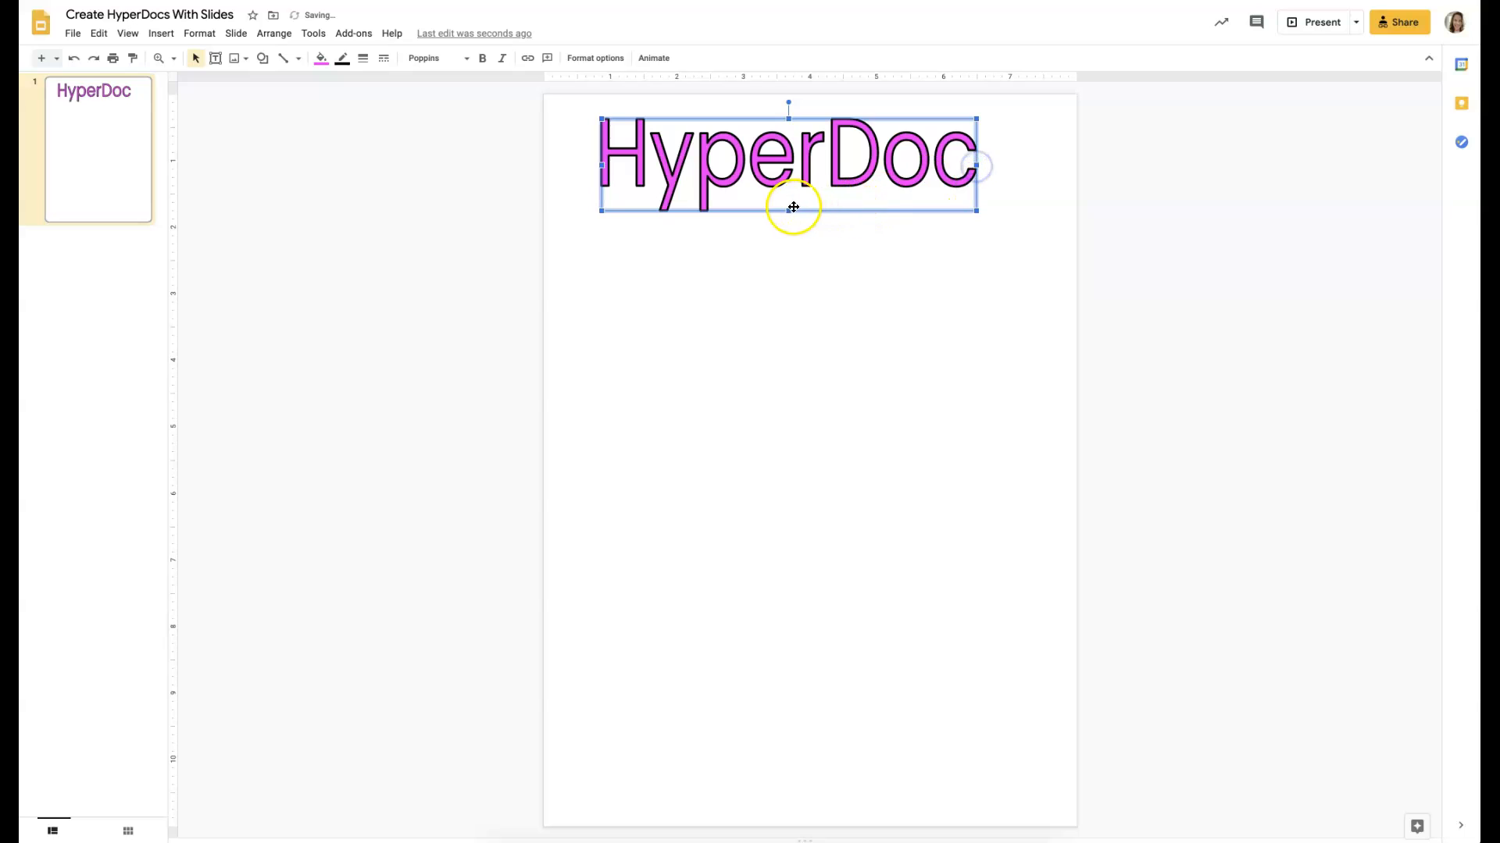
{"action": "left_click_drag", "start_coordinate": [789, 211], "coordinate": [789, 196]}
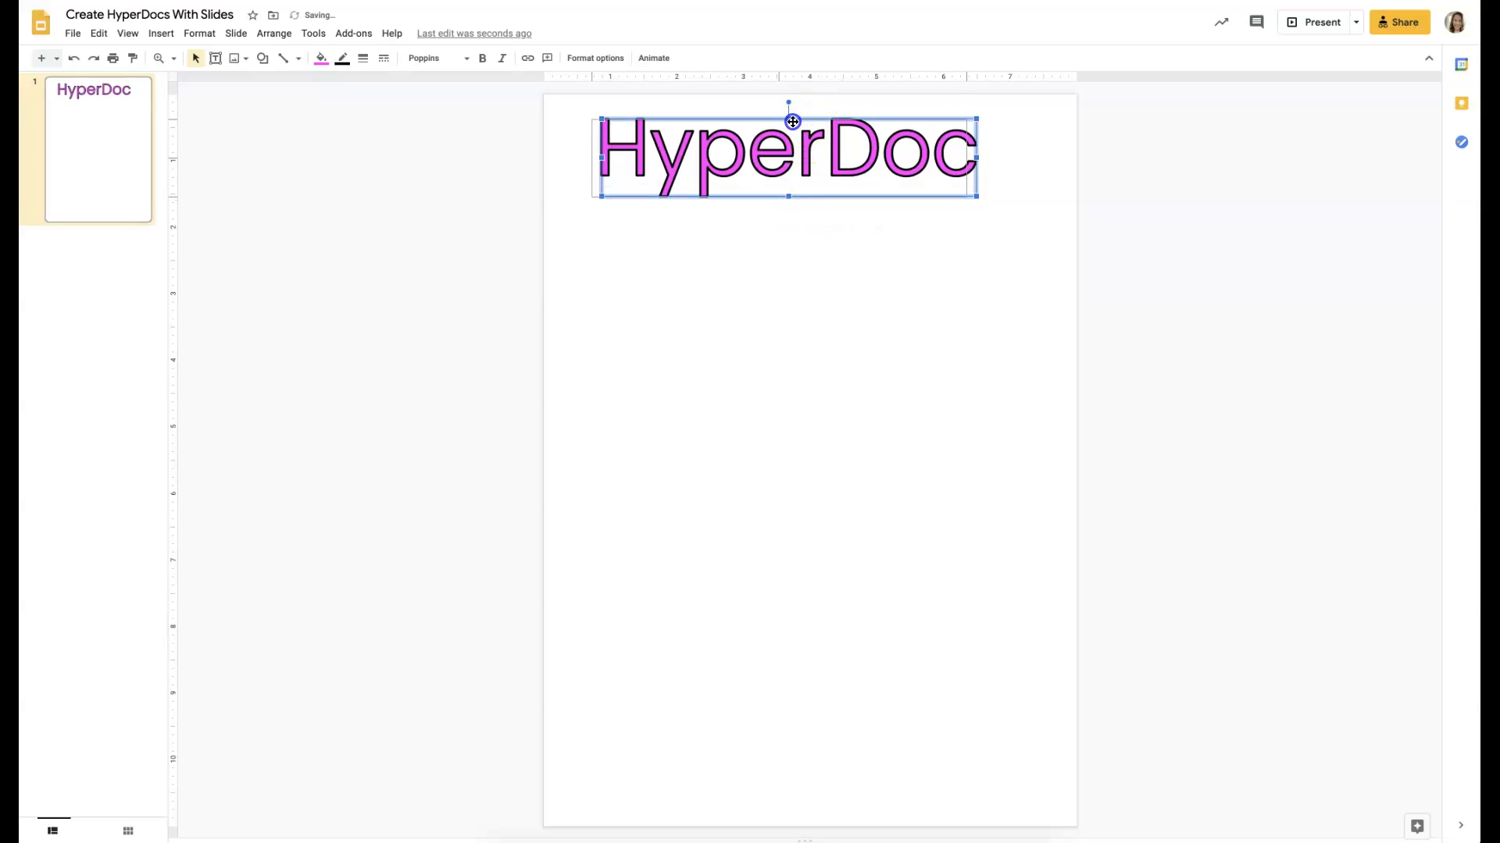
{"action": "left_click_drag", "start_coordinate": [777, 119], "coordinate": [778, 122]}
{"action": "left_click", "coordinate": [997, 168]}
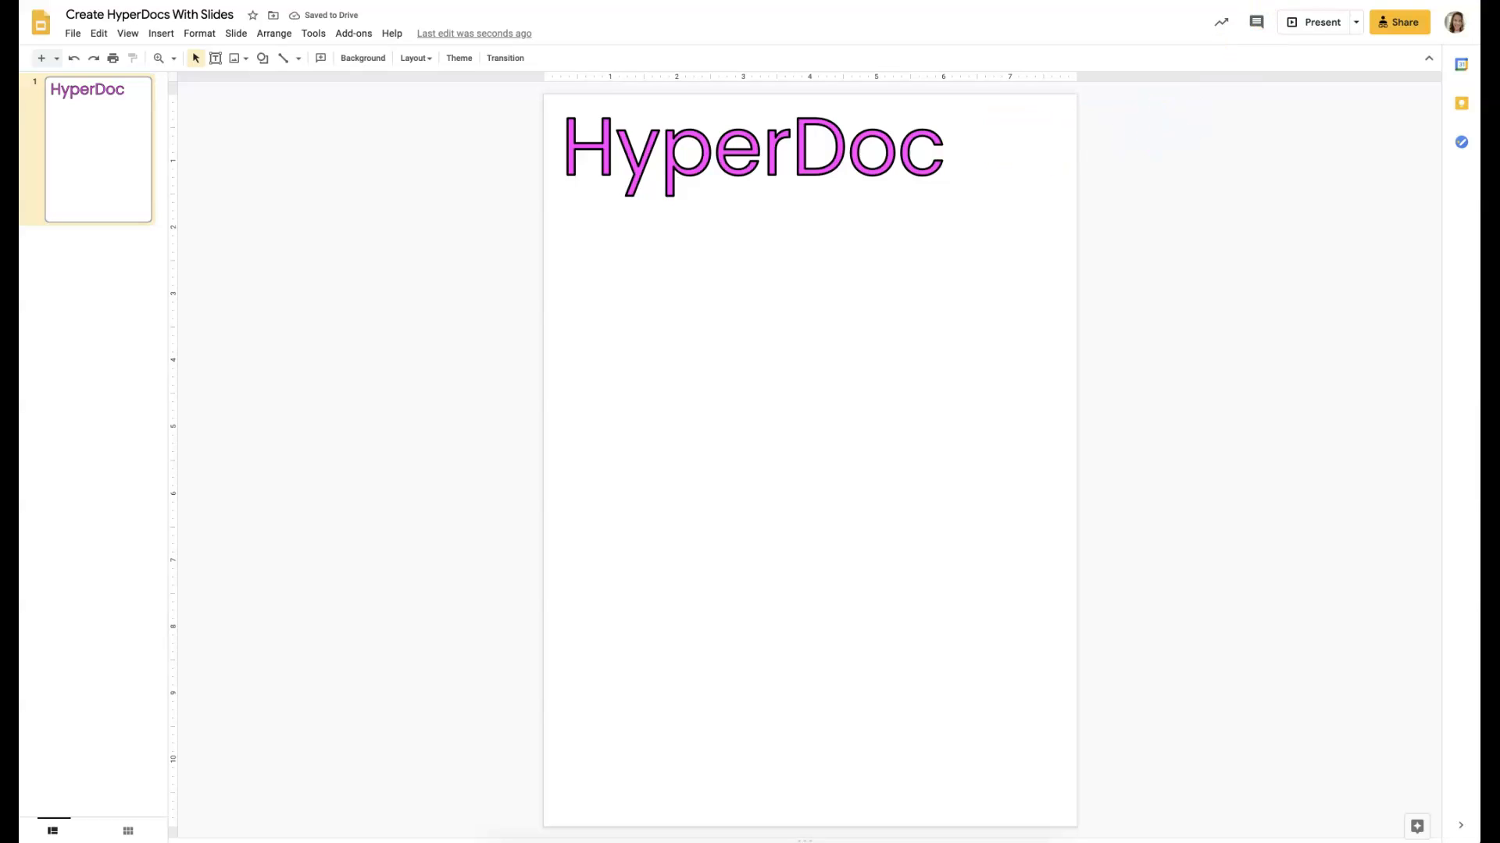
Step: Copy the waving "Hi!" Bitmoji onto the slide and place it to the right of the HyperDoc title
{"action": "left_click", "coordinate": [1263, 0]}
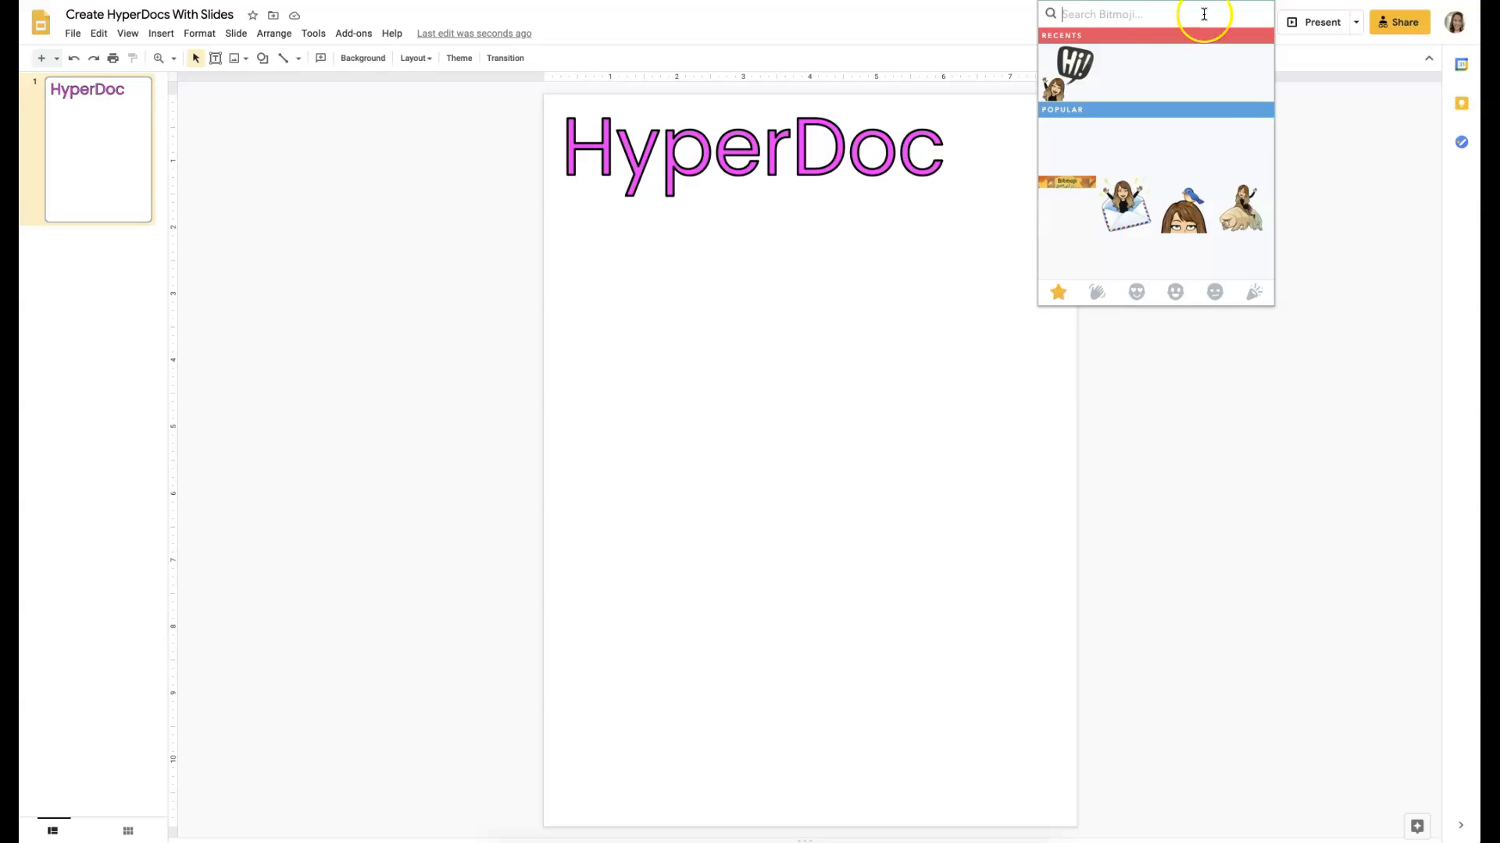
{"action": "right_click", "coordinate": [1073, 64]}
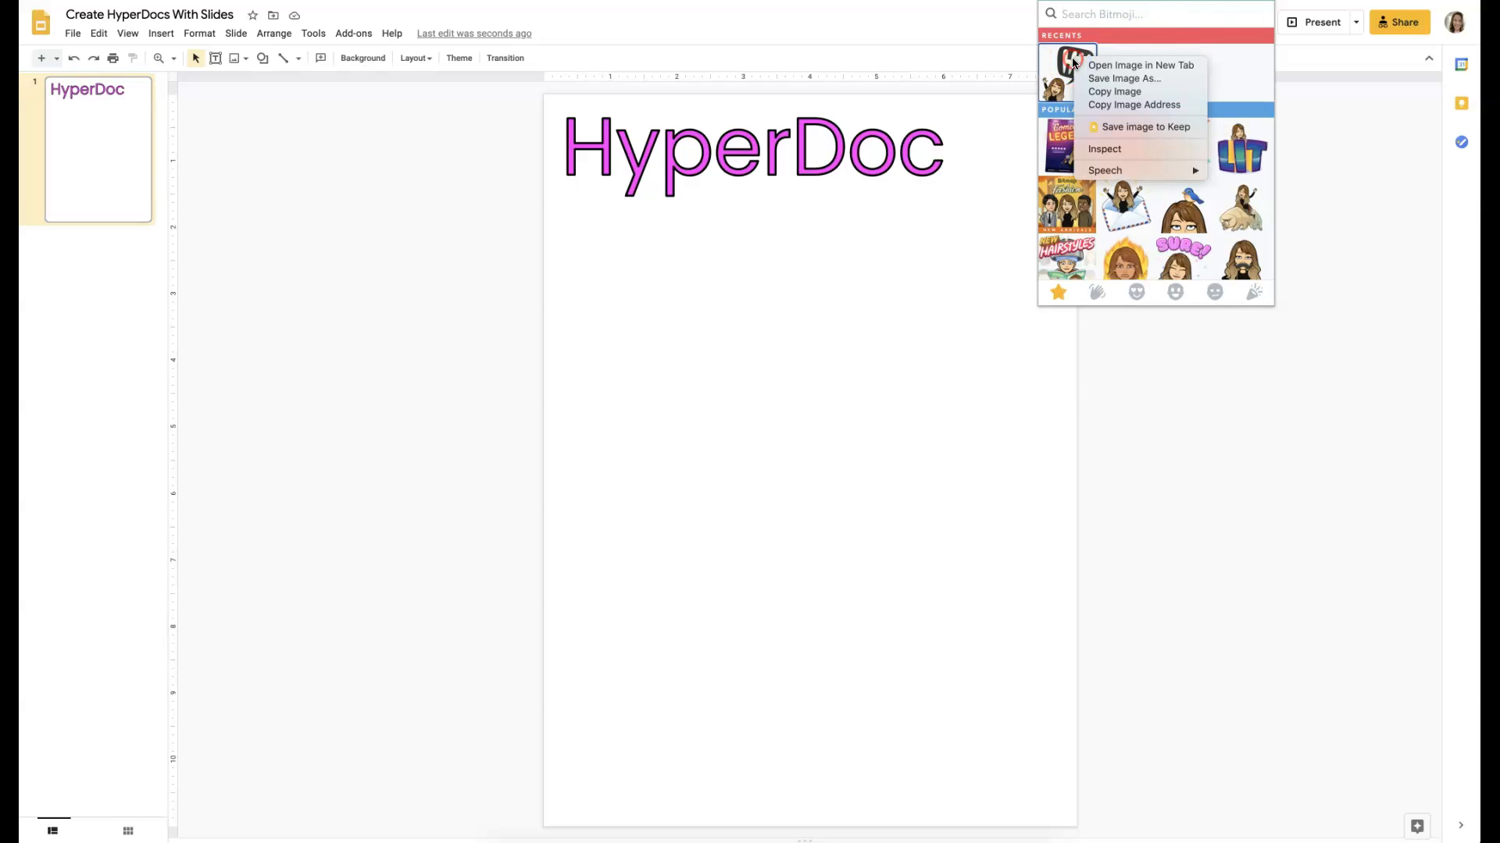
{"action": "left_click", "coordinate": [1113, 91]}
{"action": "left_click", "coordinate": [945, 207]}
{"action": "right_click", "coordinate": [945, 210]}
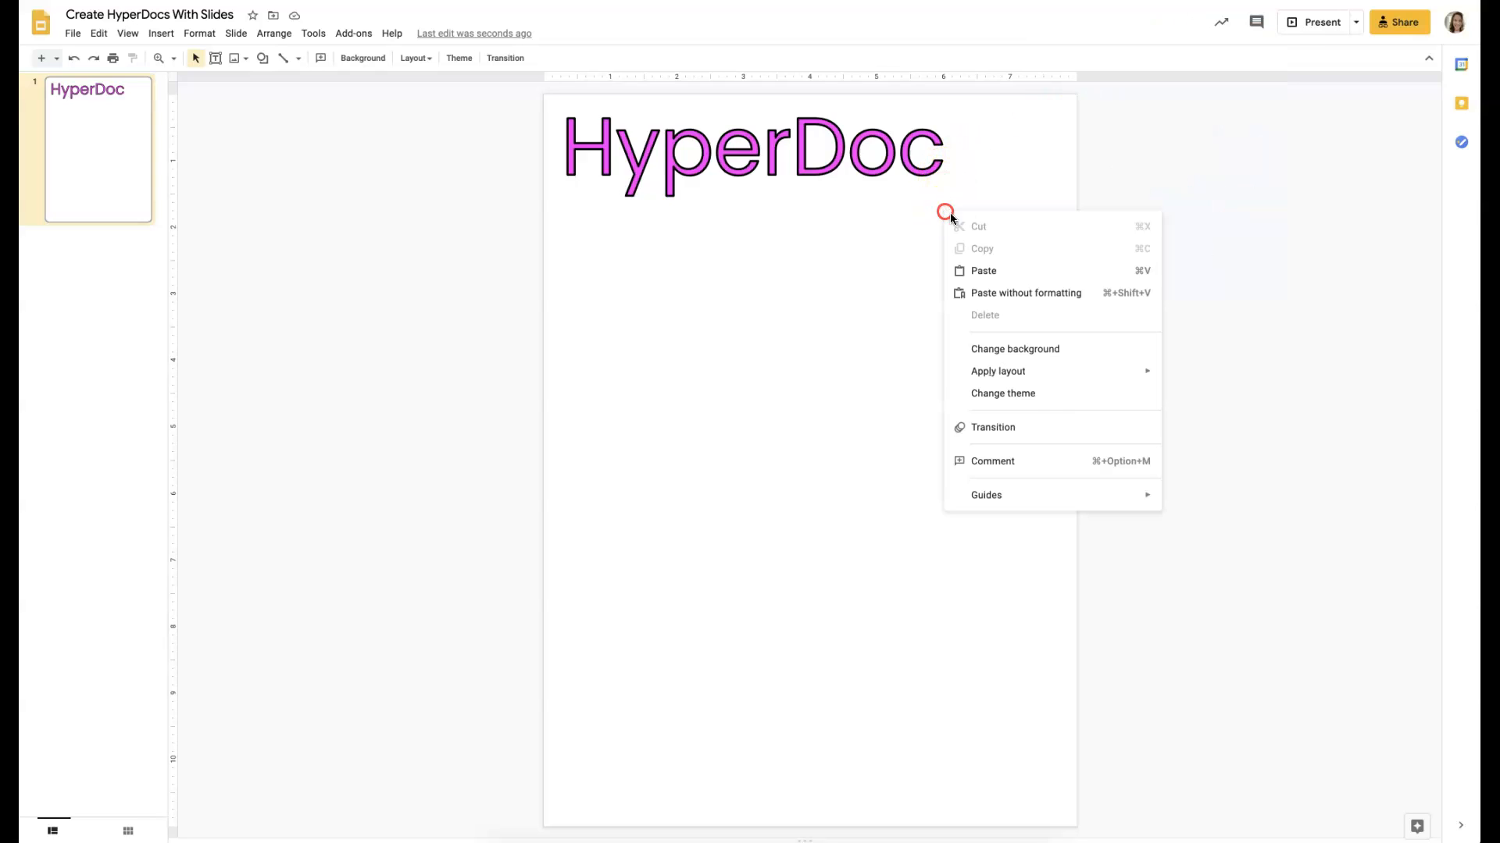
{"action": "left_click", "coordinate": [994, 269]}
{"action": "left_click_drag", "start_coordinate": [830, 208], "coordinate": [642, 396]}
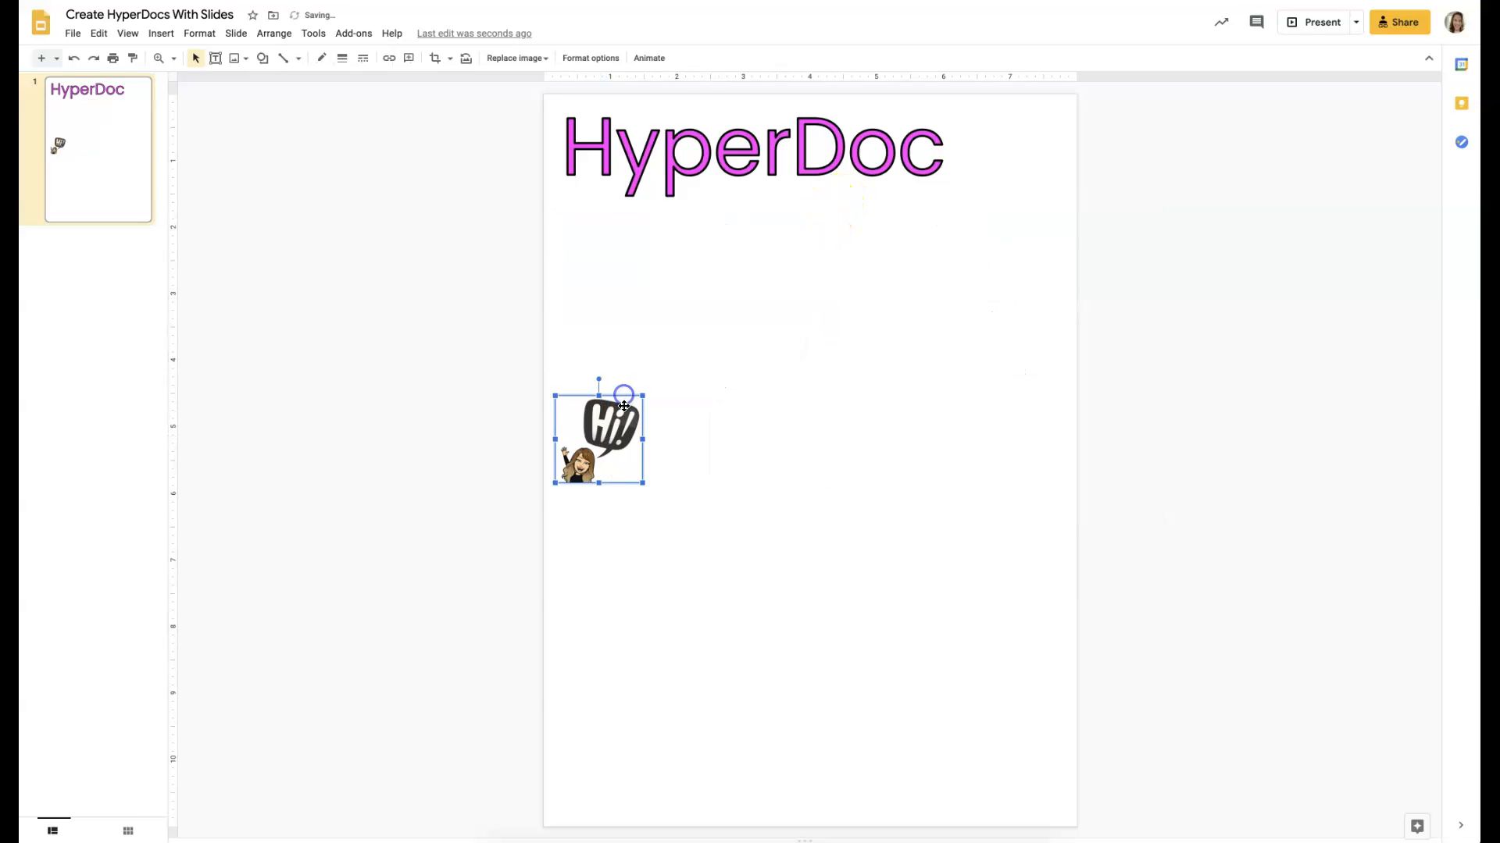
{"action": "mouse_move", "coordinate": [1016, 141]}
{"action": "left_mouse_down"}
{"action": "mouse_move", "coordinate": [1031, 133]}
{"action": "mouse_move", "coordinate": [1016, 147]}
{"action": "left_mouse_up"}
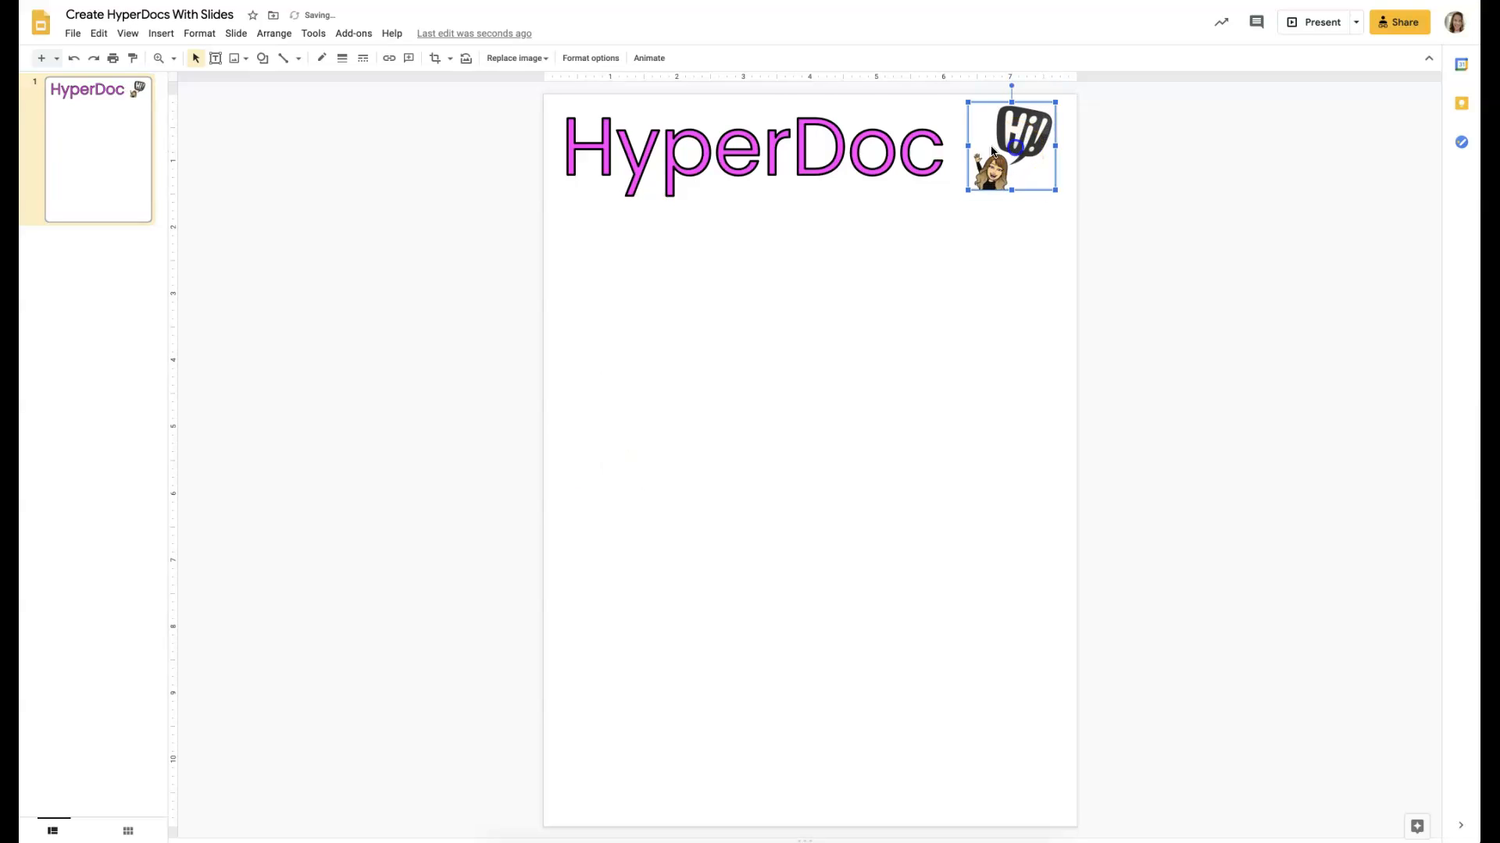
Step: Enlarge the HyperDoc word art slightly so it reaches the Bitmoji
{"action": "left_click", "coordinate": [930, 151]}
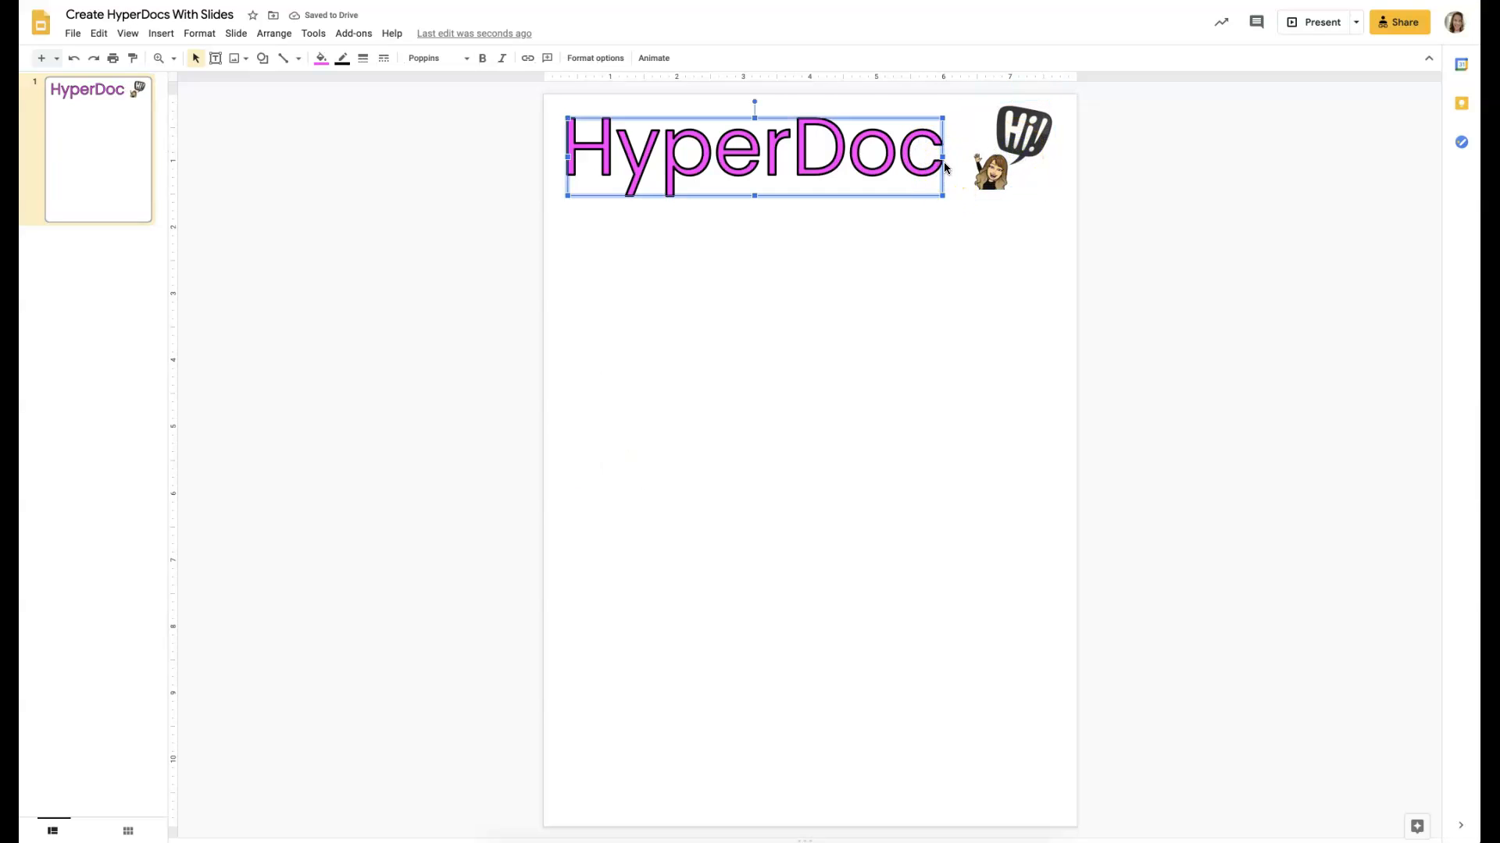
{"action": "left_click_drag", "start_coordinate": [943, 196], "coordinate": [961, 199]}
{"action": "left_click", "coordinate": [887, 245]}
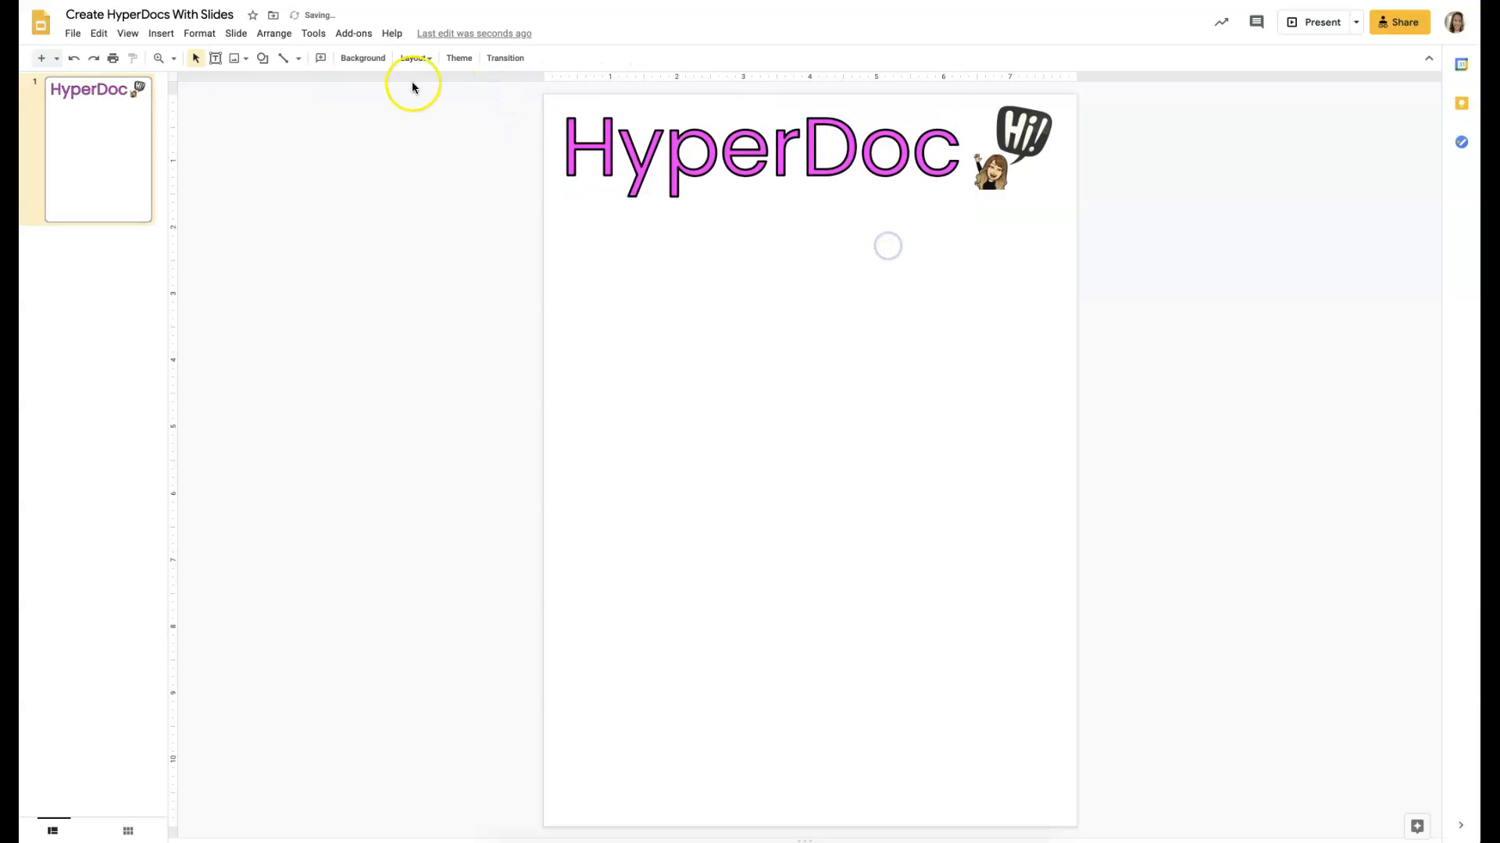
{"action": "left_click", "coordinate": [161, 33]}
{"action": "mouse_move", "coordinate": [183, 63]}
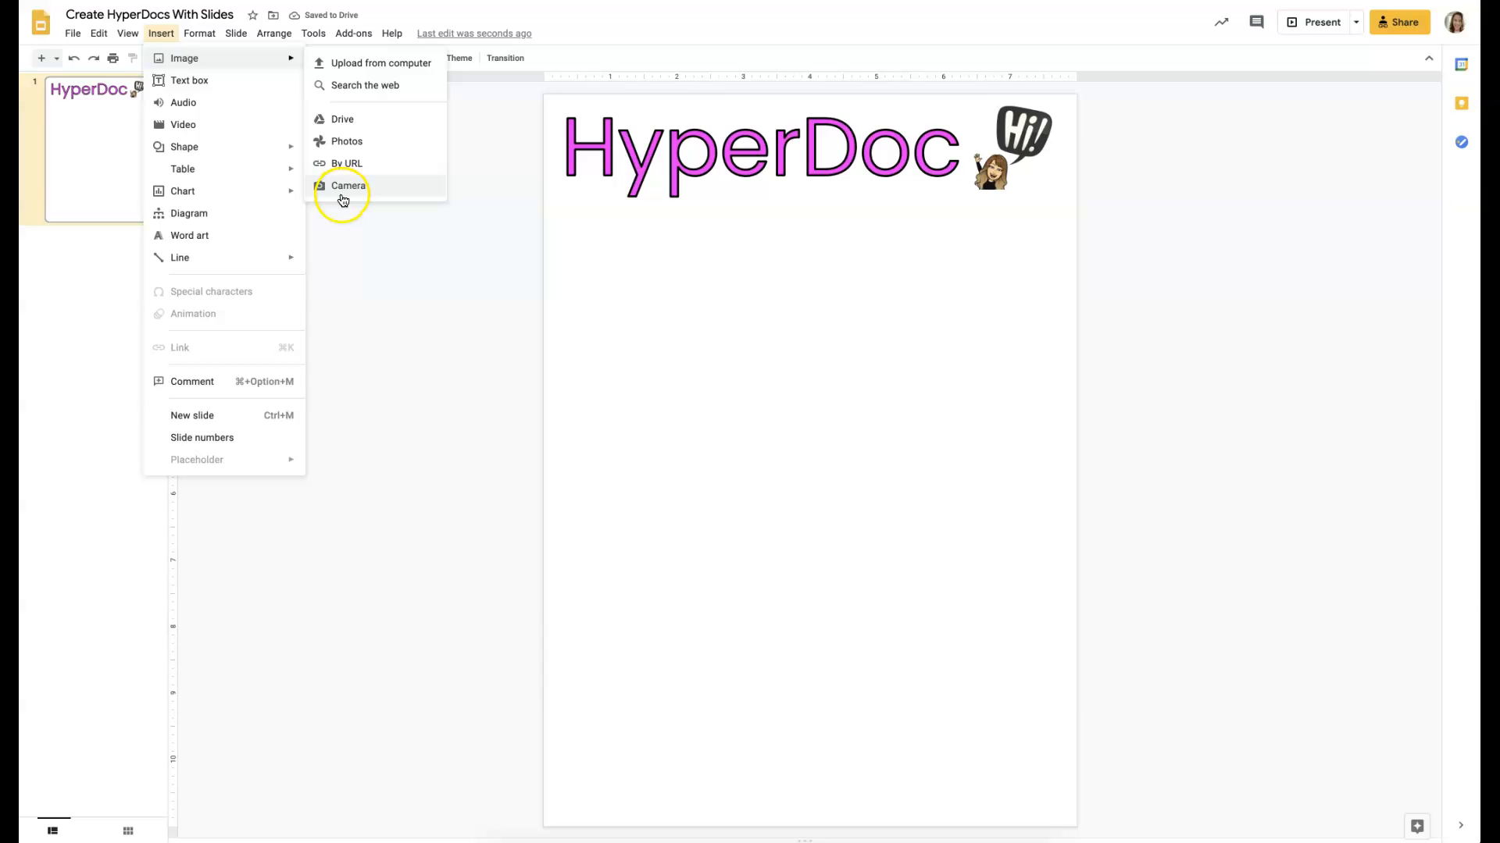
{"action": "left_click", "coordinate": [414, 292]}
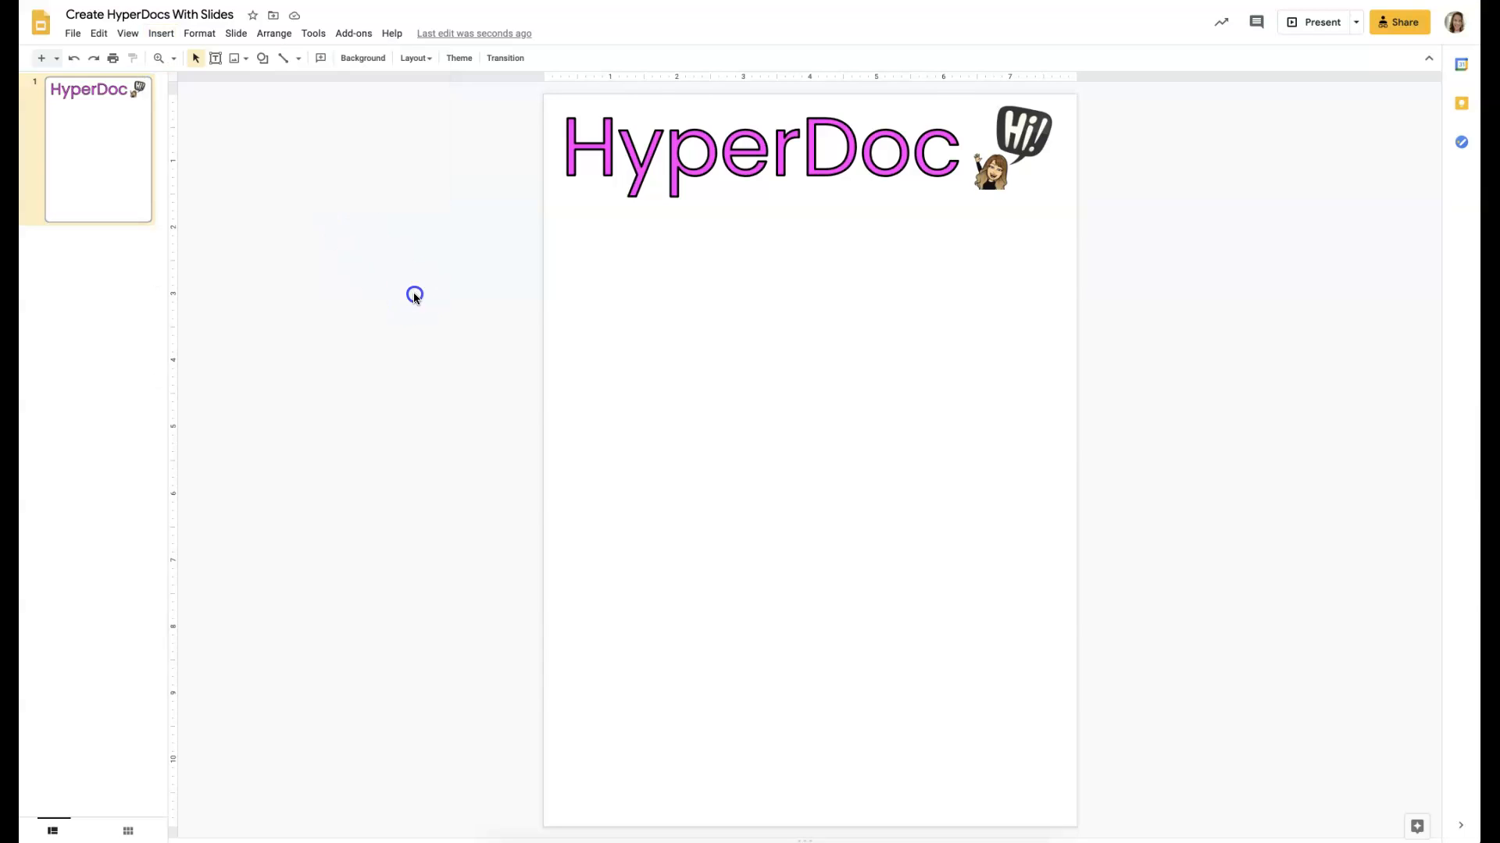
{"action": "left_click", "coordinate": [199, 33]}
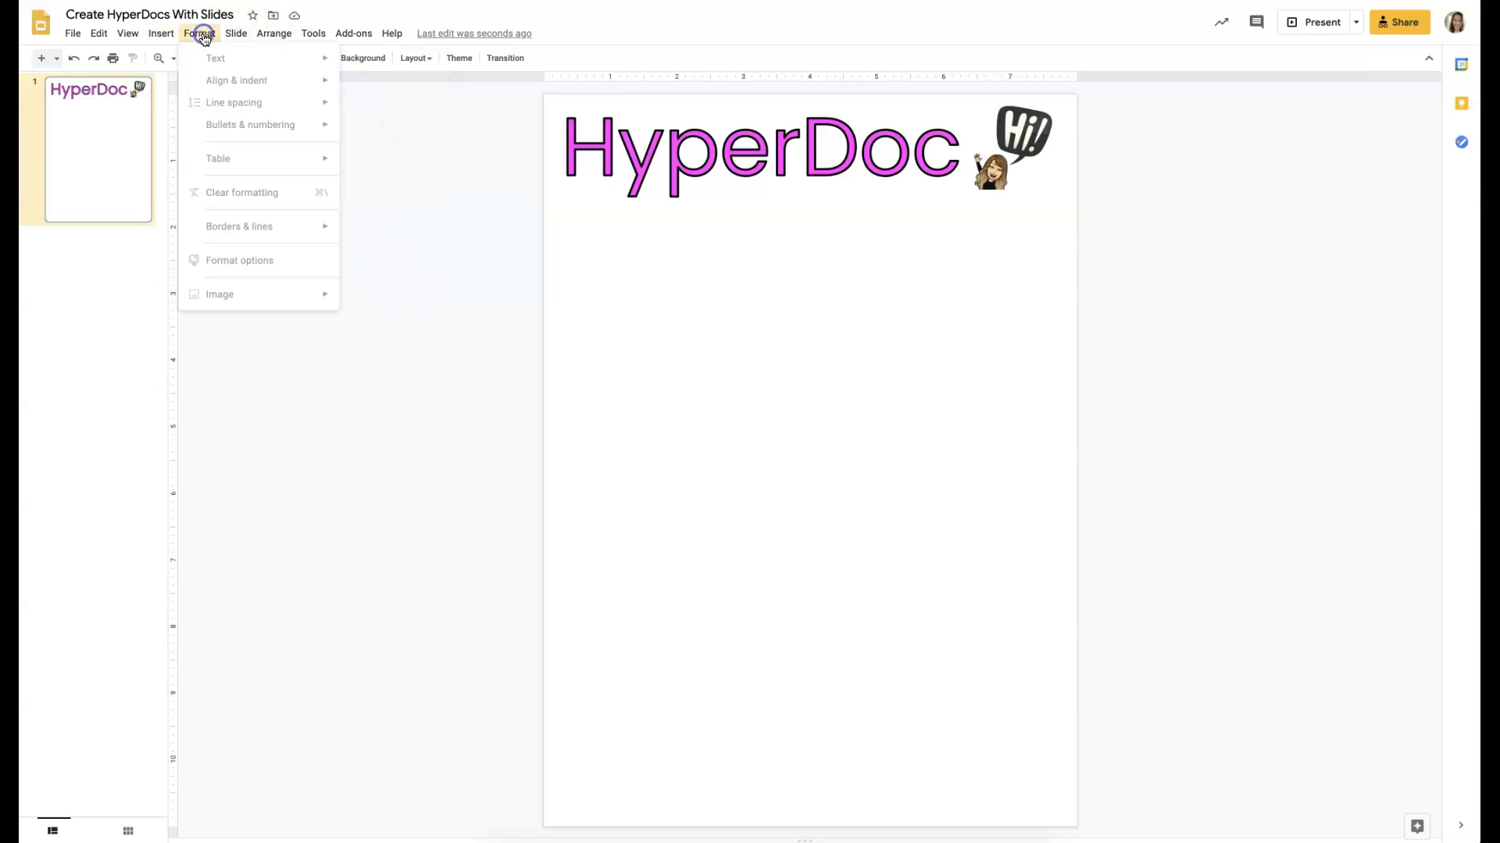
{"action": "mouse_move", "coordinate": [249, 36]}
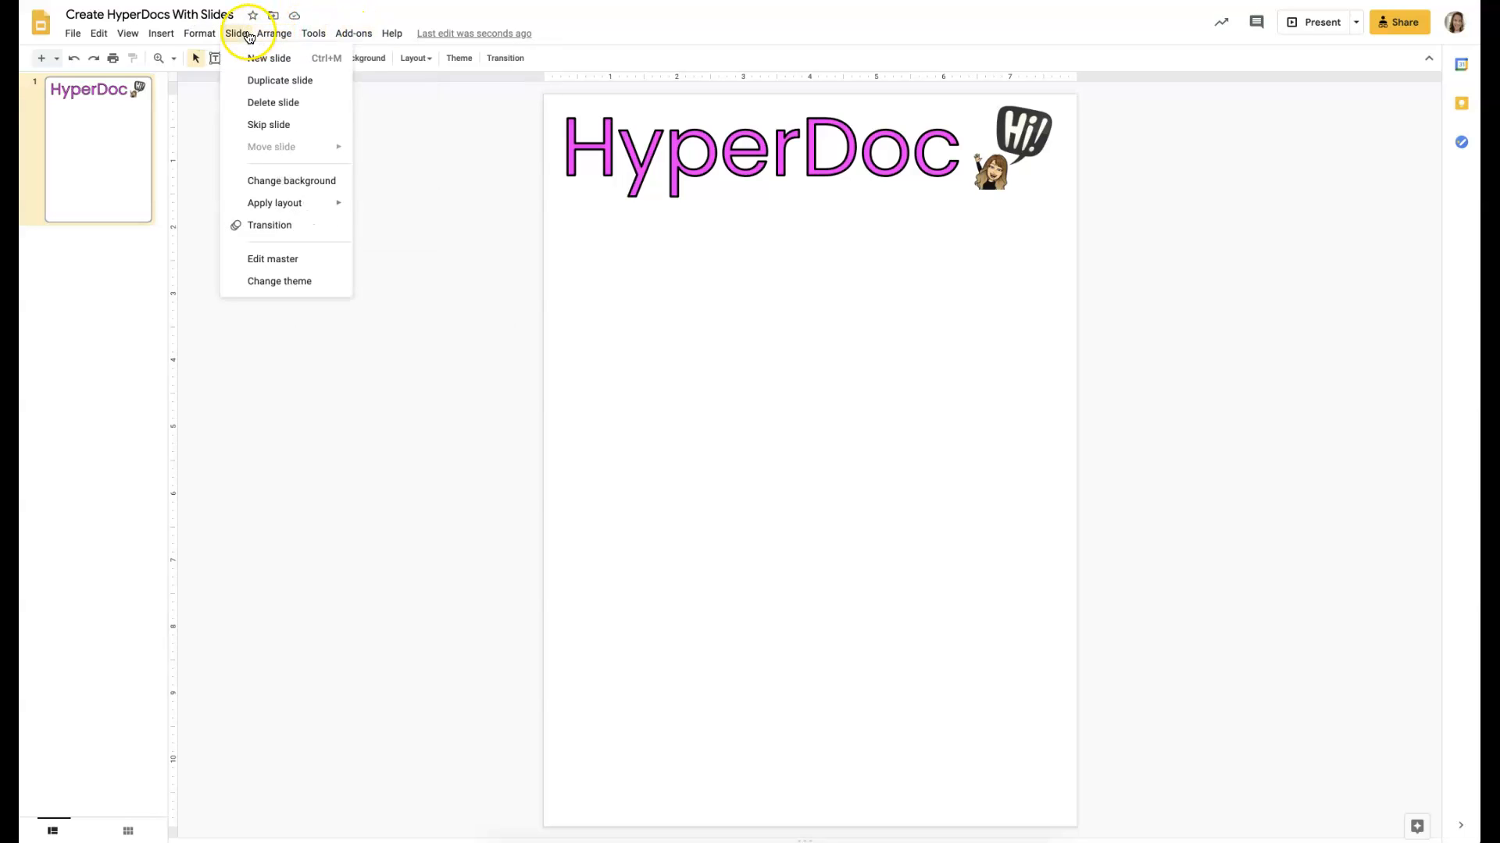
Step: Add a text box reading "Text Box" across the slide just below the HyperDoc title
{"action": "mouse_move", "coordinate": [161, 33]}
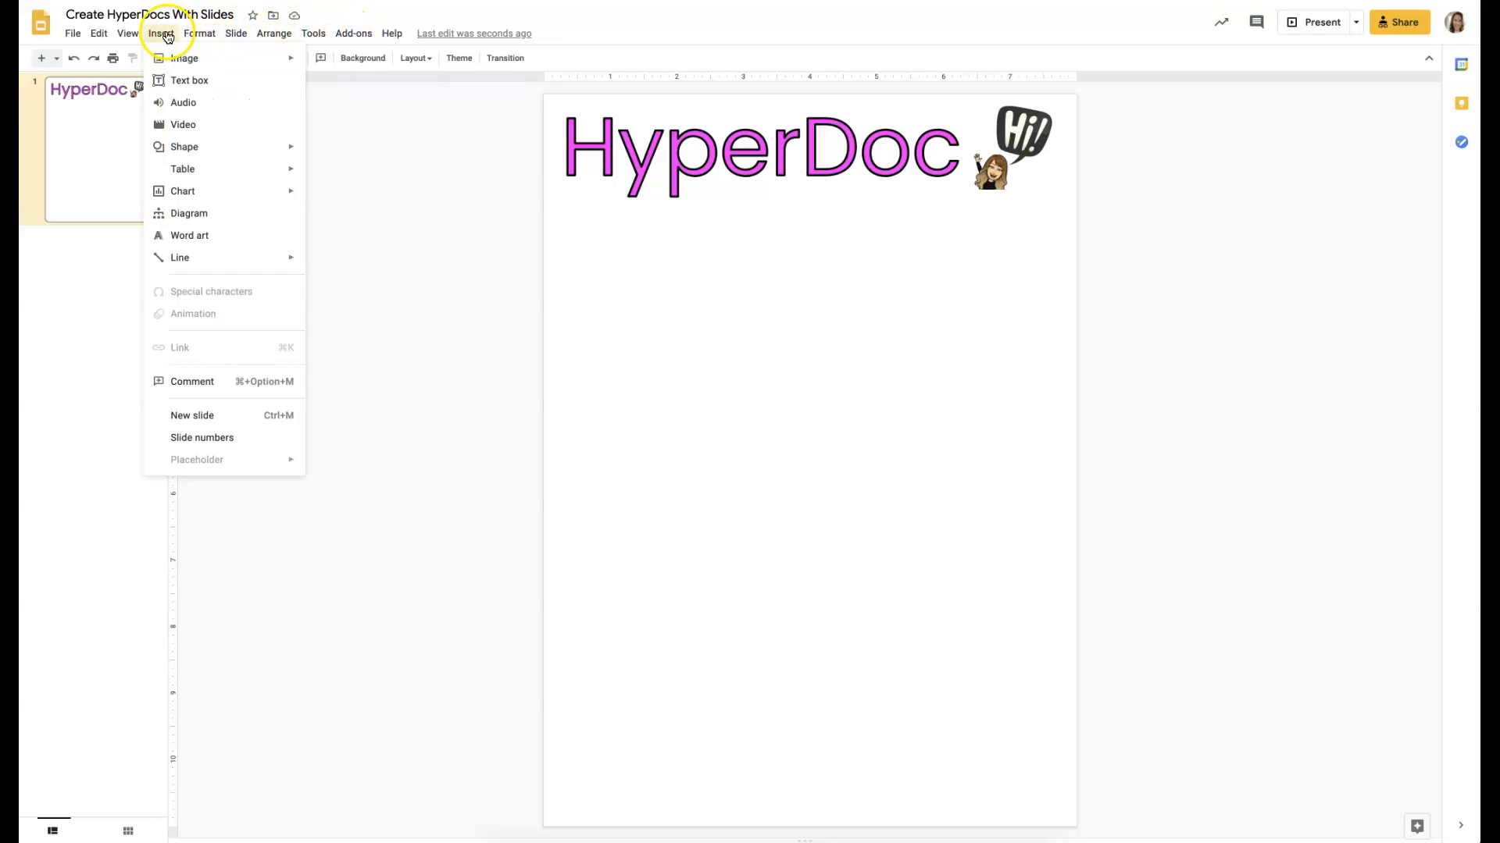
{"action": "left_click", "coordinate": [189, 79]}
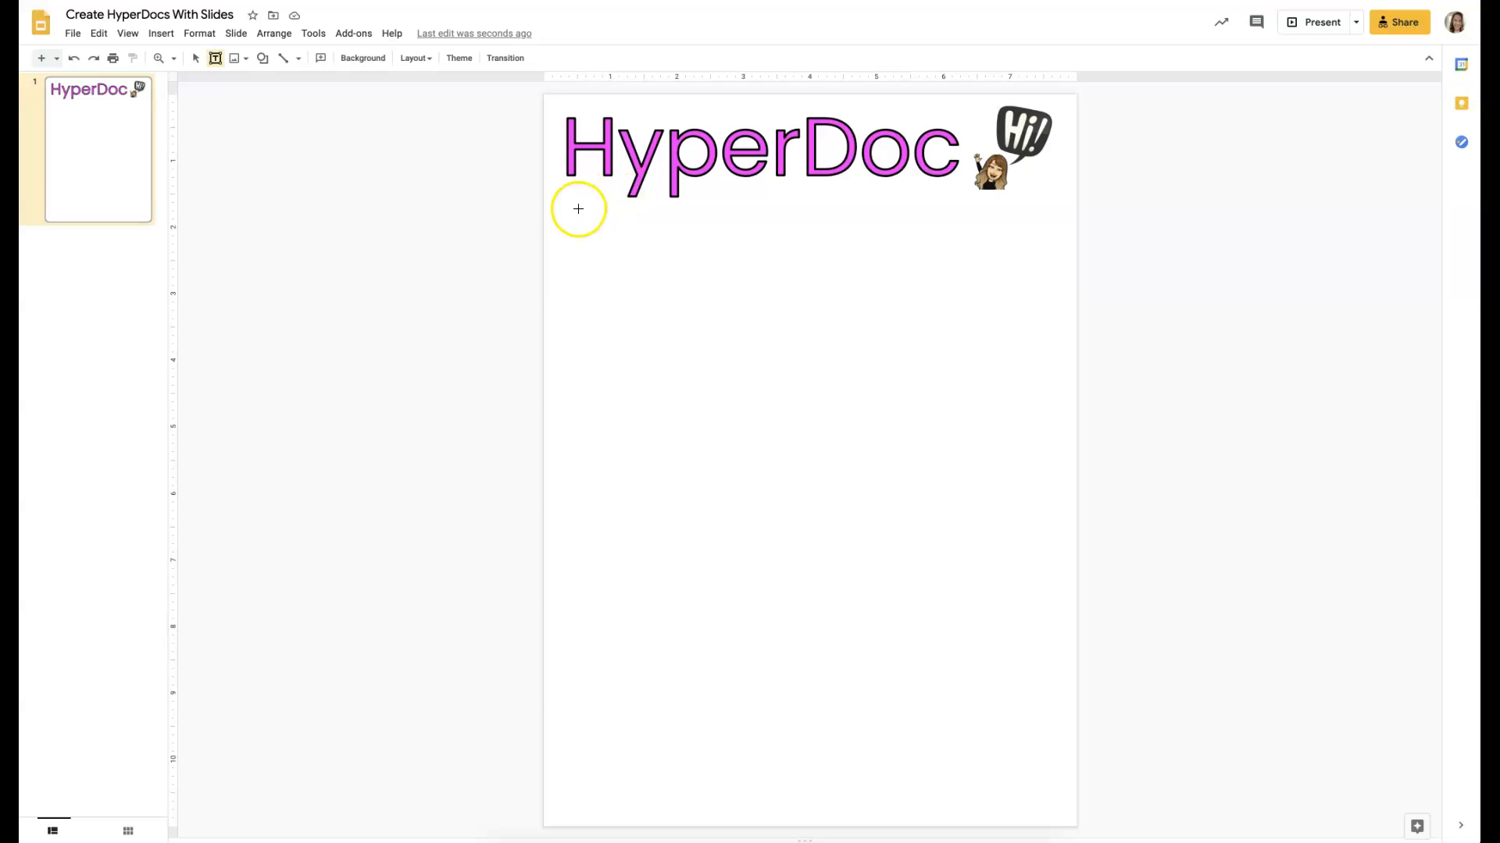
{"action": "left_click_drag", "start_coordinate": [571, 213], "coordinate": [1046, 271]}
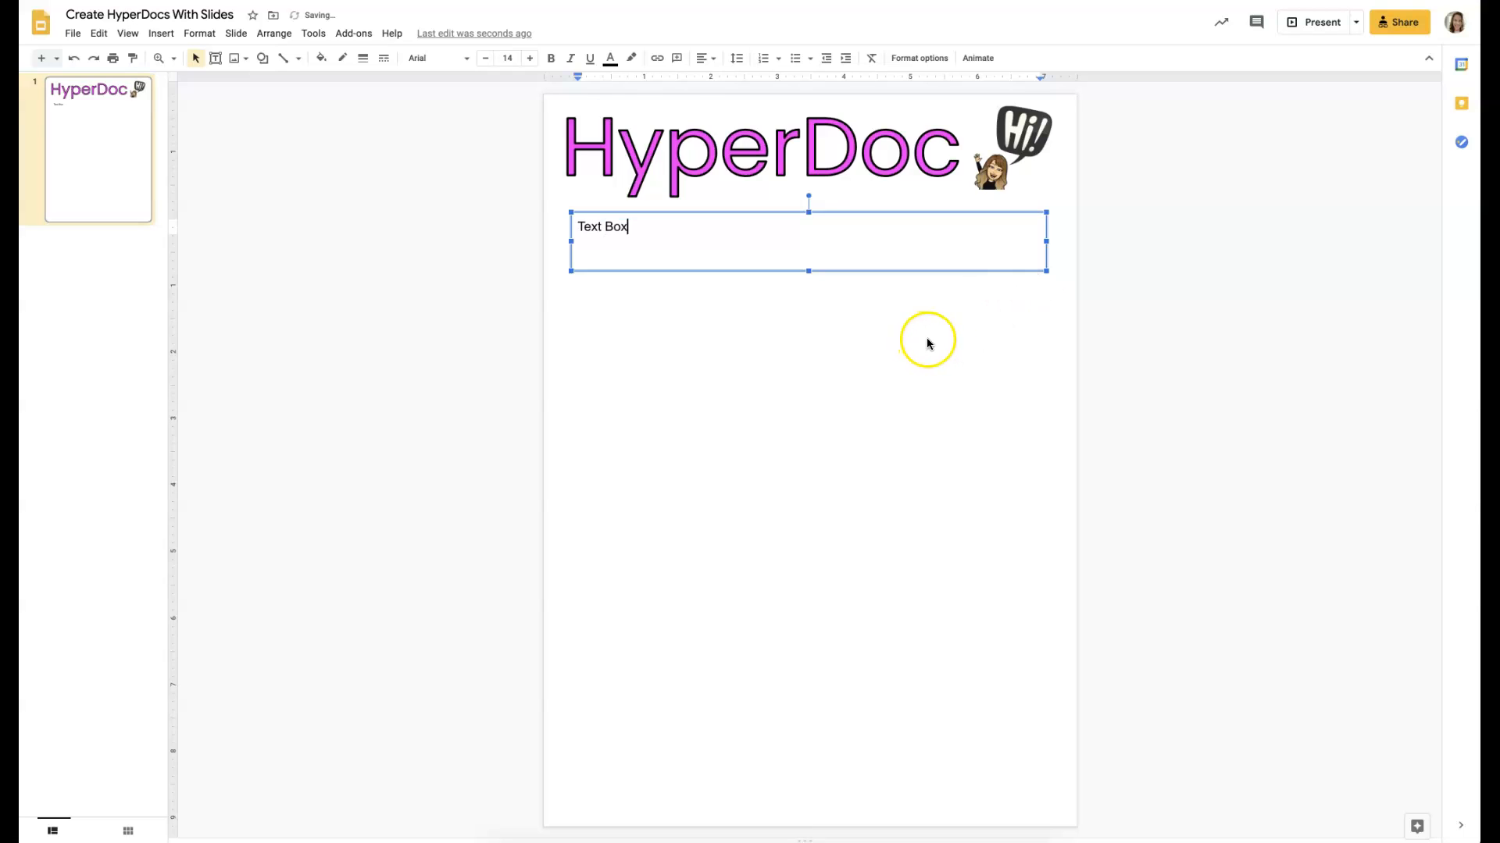
{"action": "left_click_drag", "start_coordinate": [847, 218], "coordinate": [850, 208]}
{"action": "left_click", "coordinate": [840, 313]}
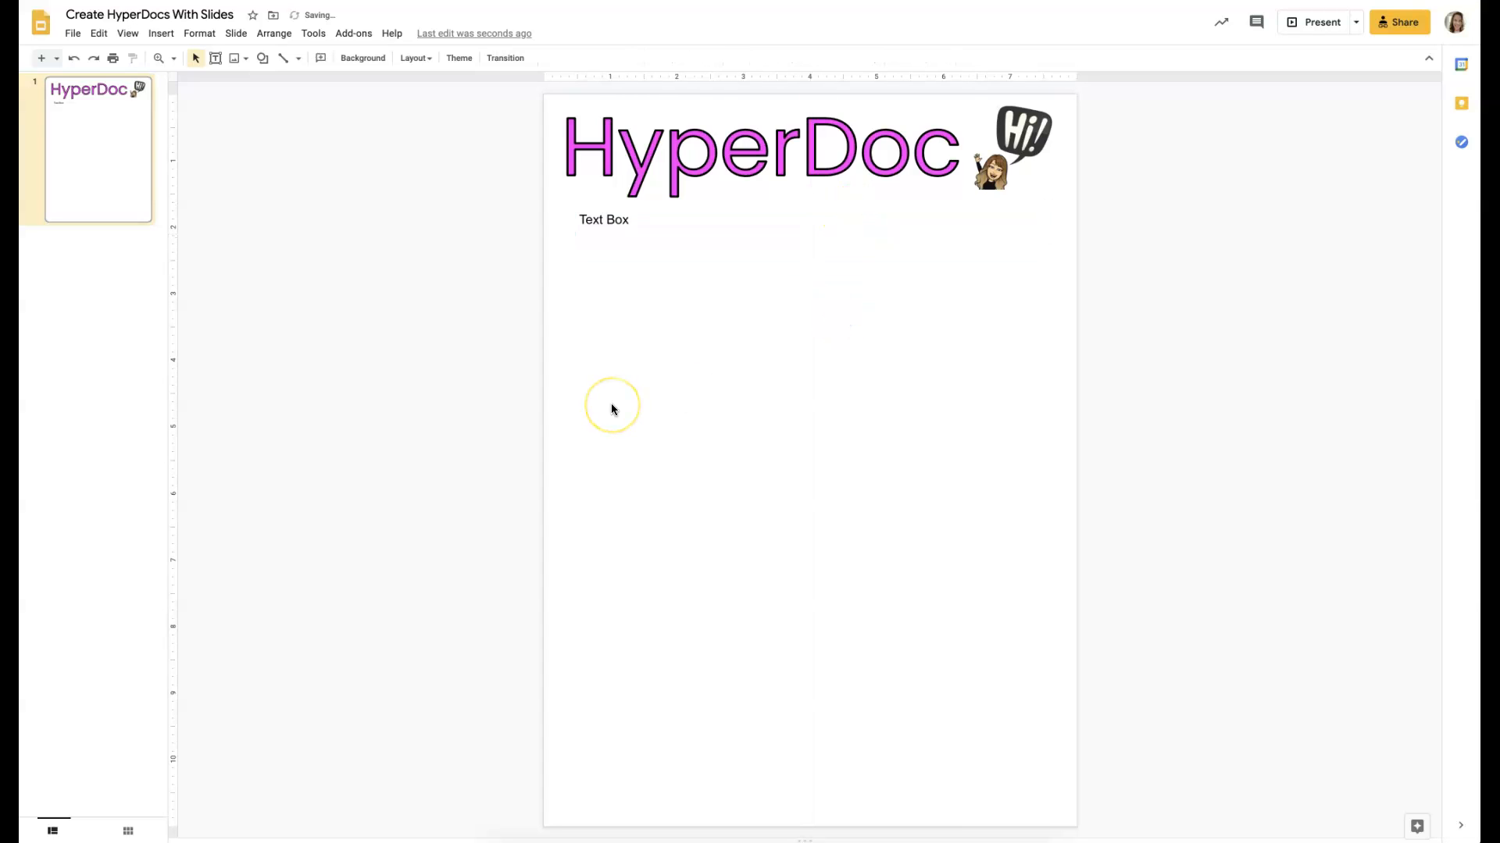
{"action": "left_click", "coordinate": [670, 418]}
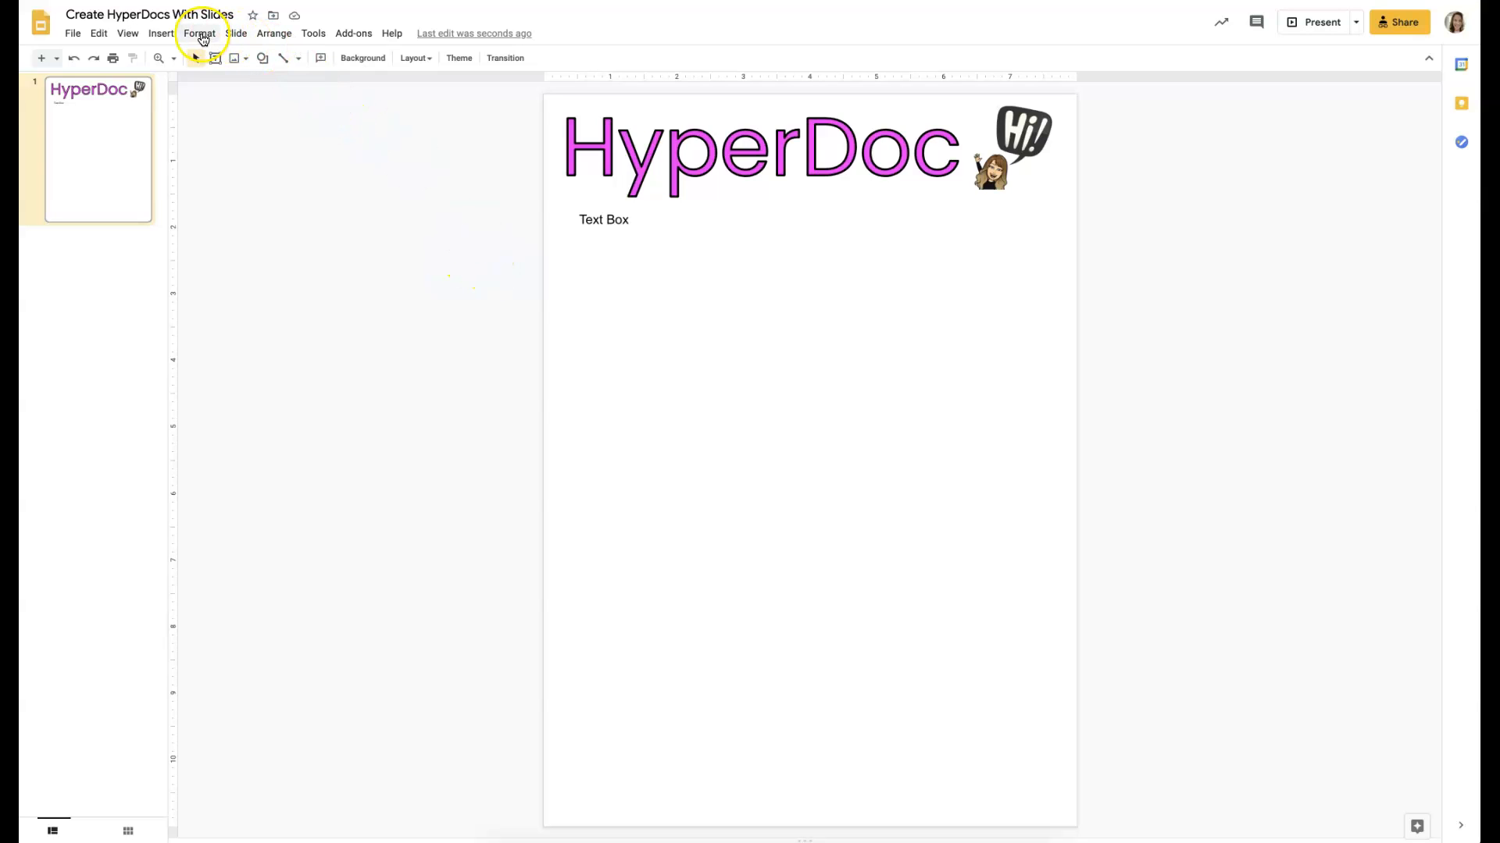
Step: Insert a table with two columns and two rows on the slide
{"action": "left_click", "coordinate": [166, 35]}
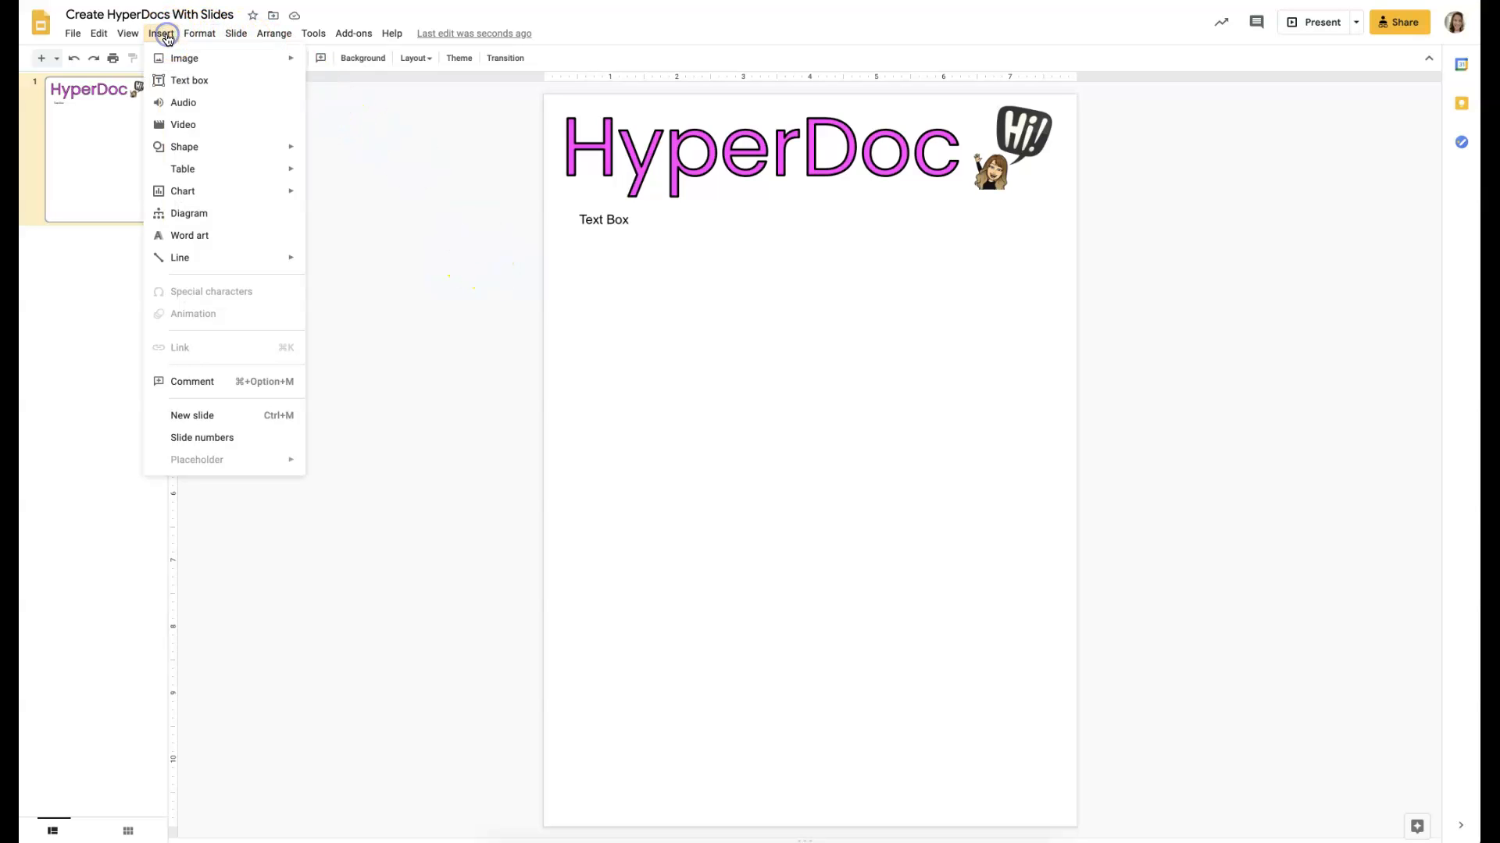
{"action": "mouse_move", "coordinate": [194, 170]}
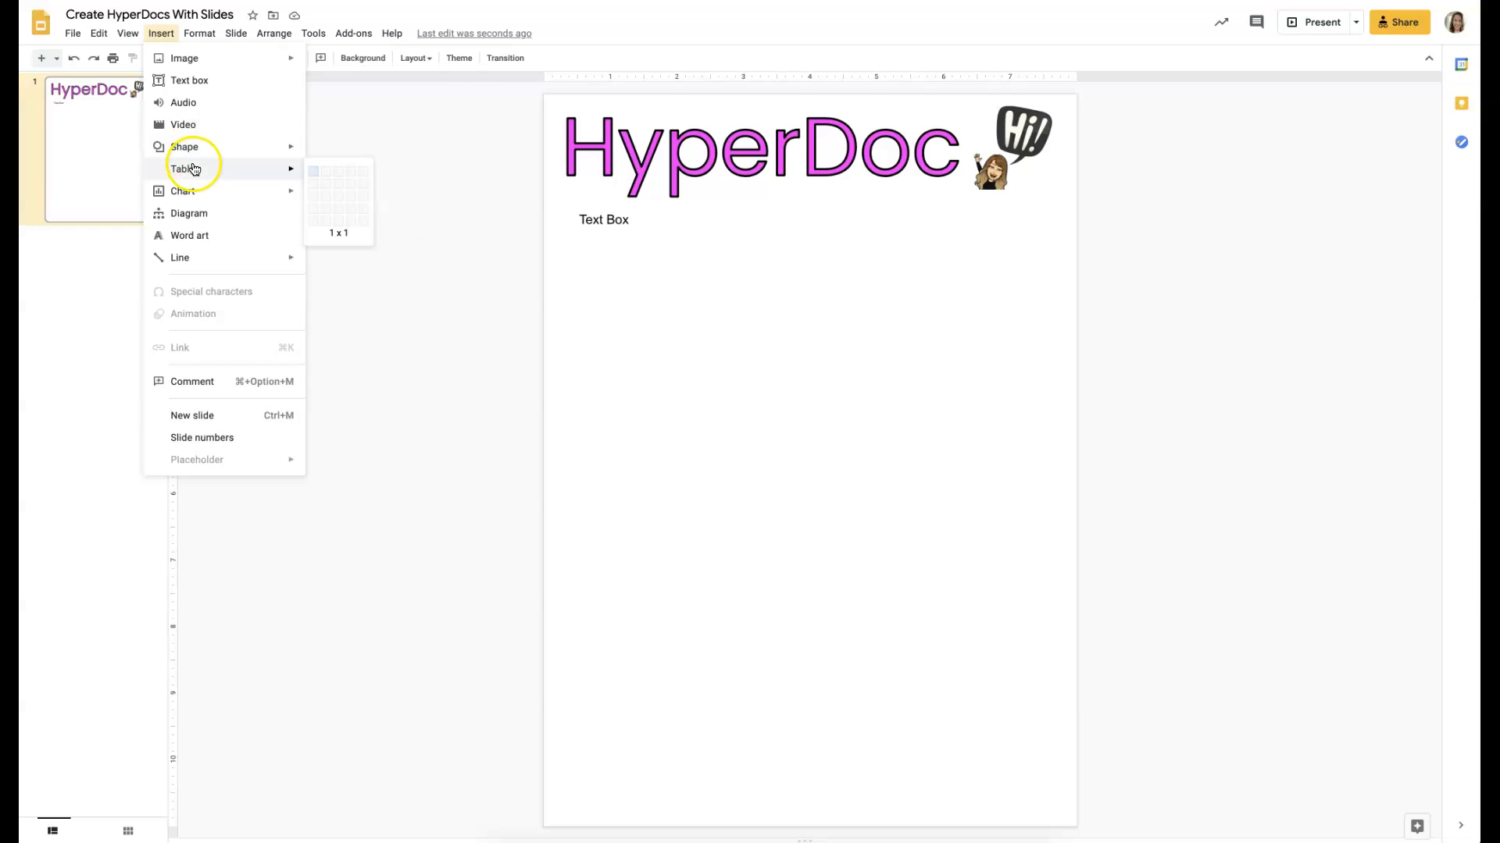
{"action": "left_click", "coordinate": [324, 182]}
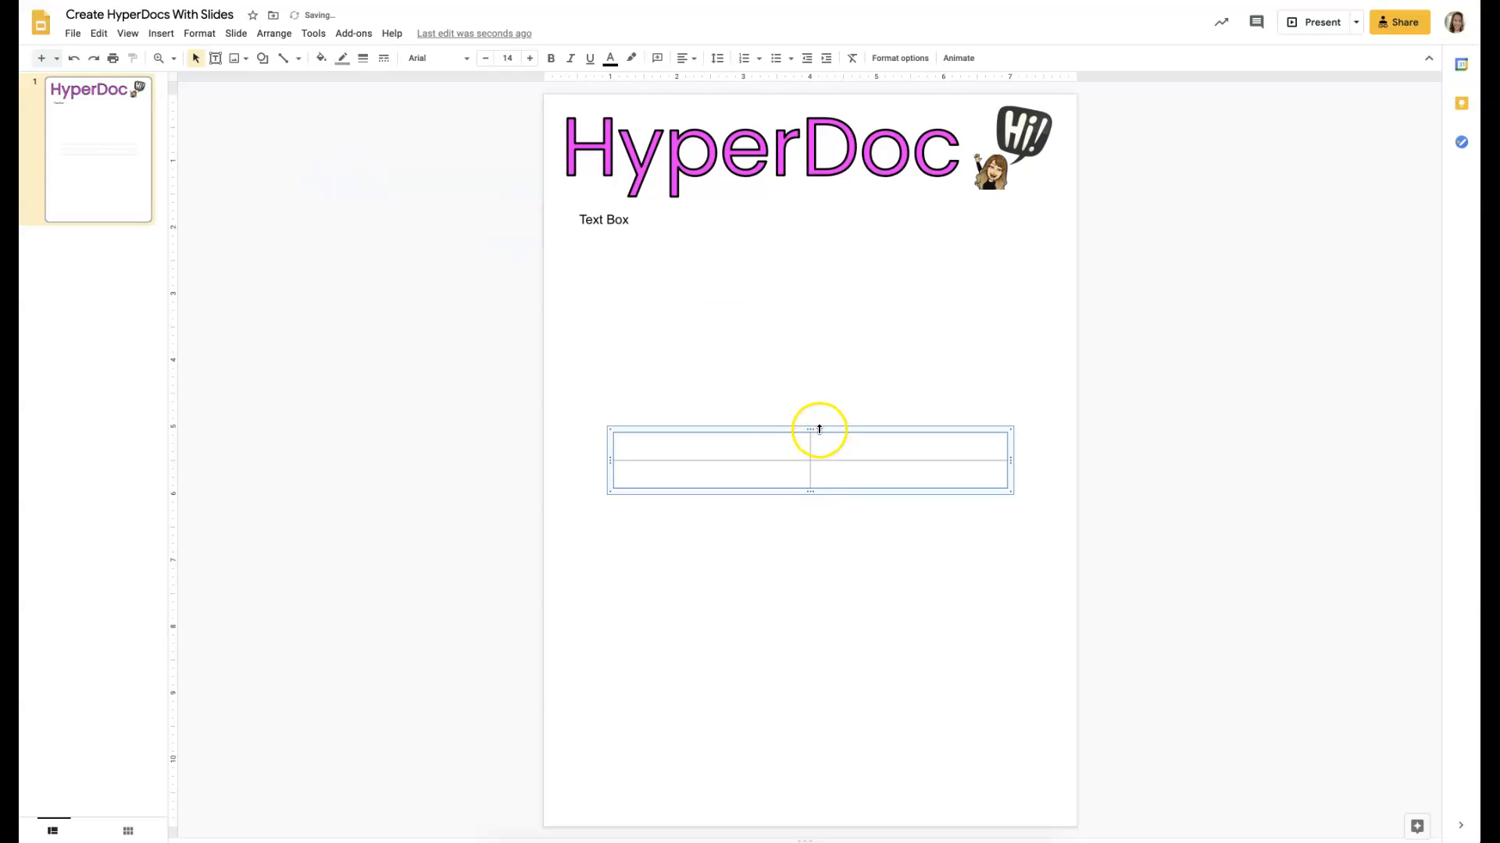
{"action": "left_click", "coordinate": [823, 535]}
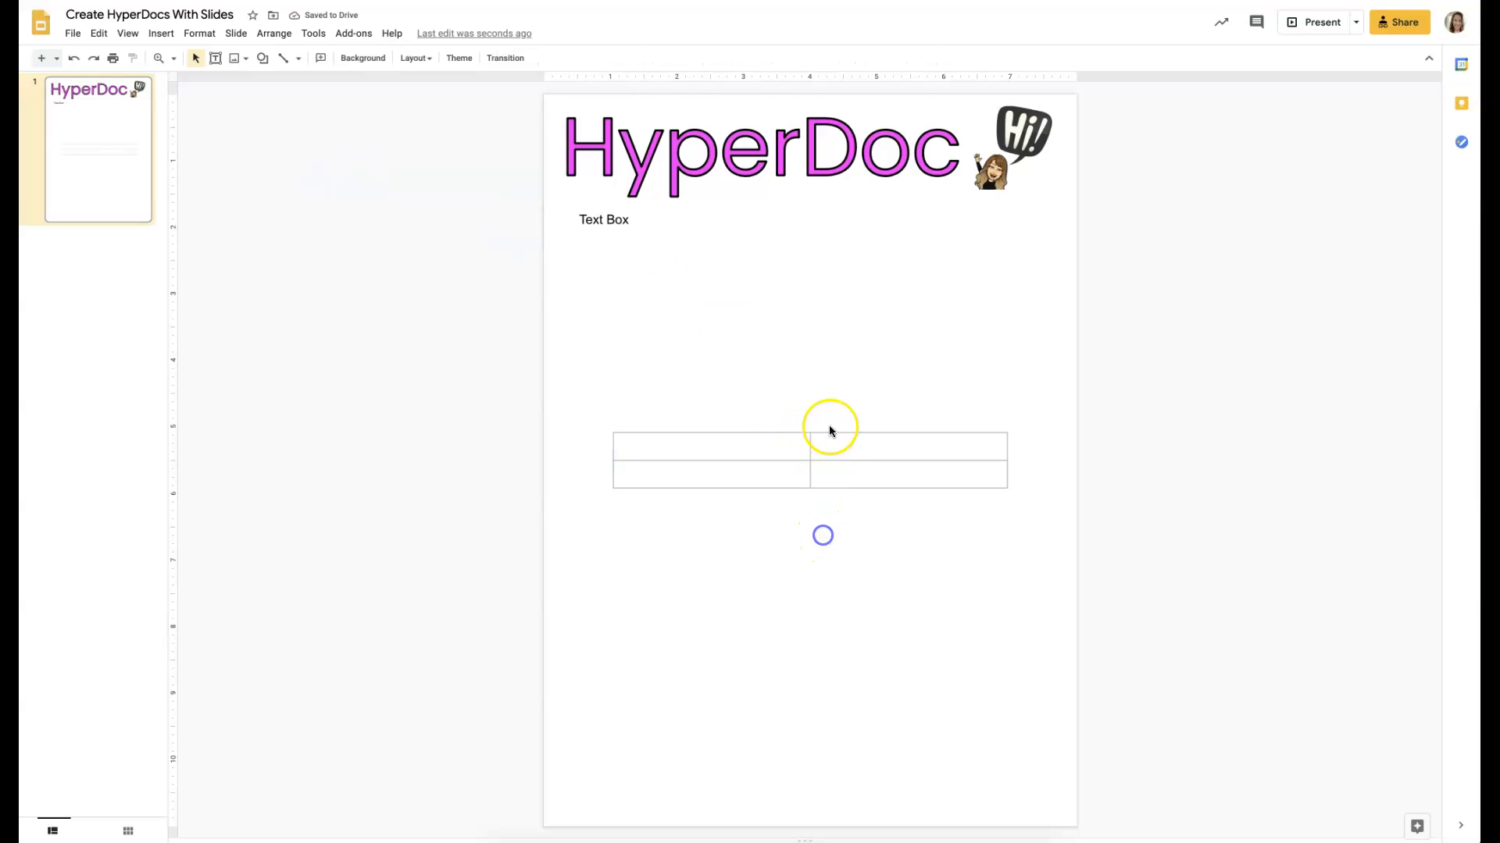
Step: Make the table's rows taller and move the table up to just below the "Text Box" text
{"action": "left_click_drag", "start_coordinate": [826, 435], "coordinate": [806, 283]}
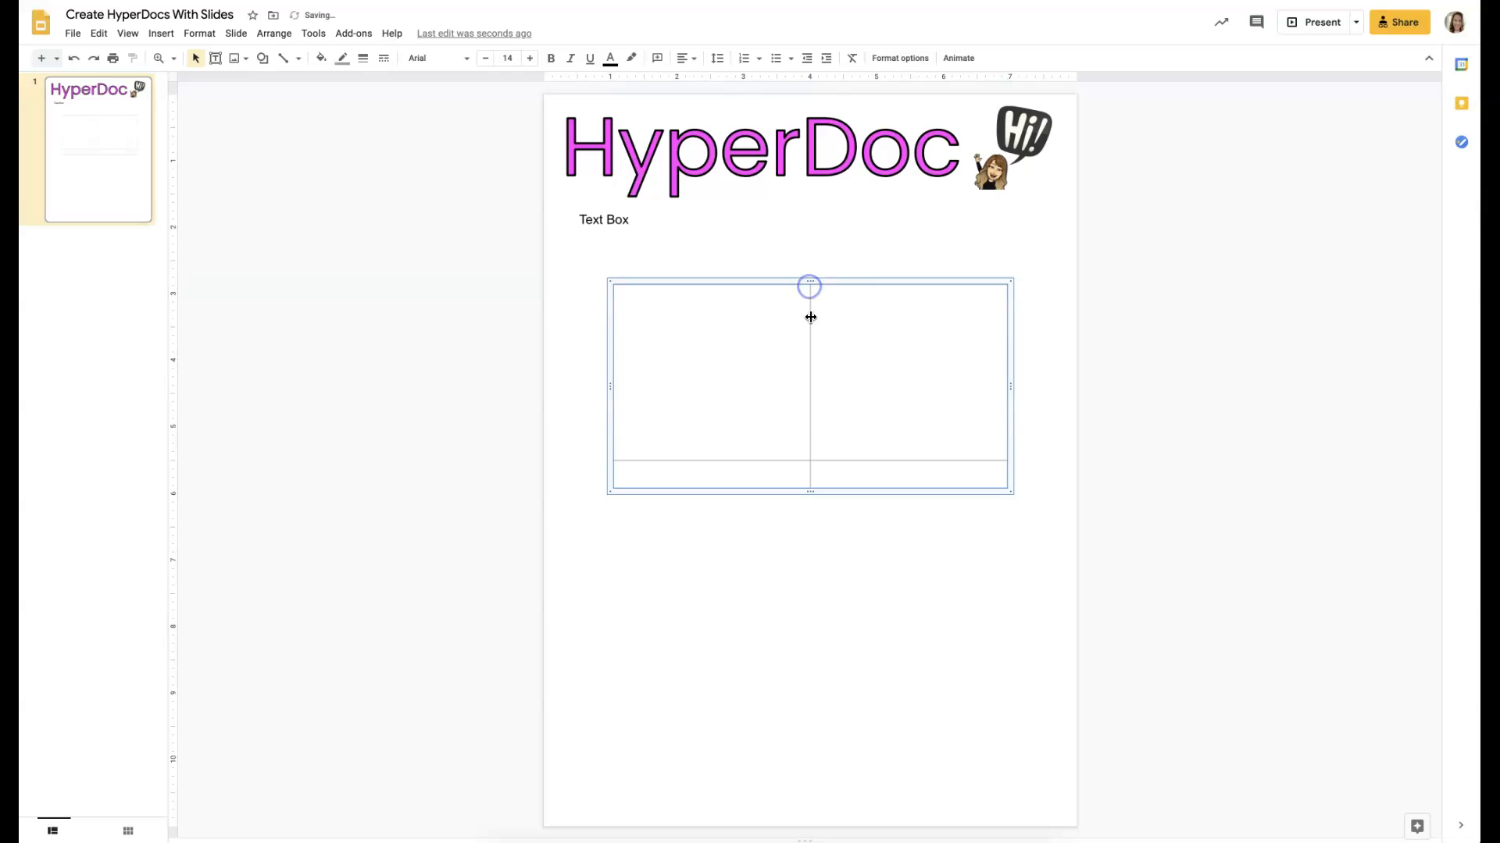
{"action": "left_click_drag", "start_coordinate": [828, 459], "coordinate": [794, 291]}
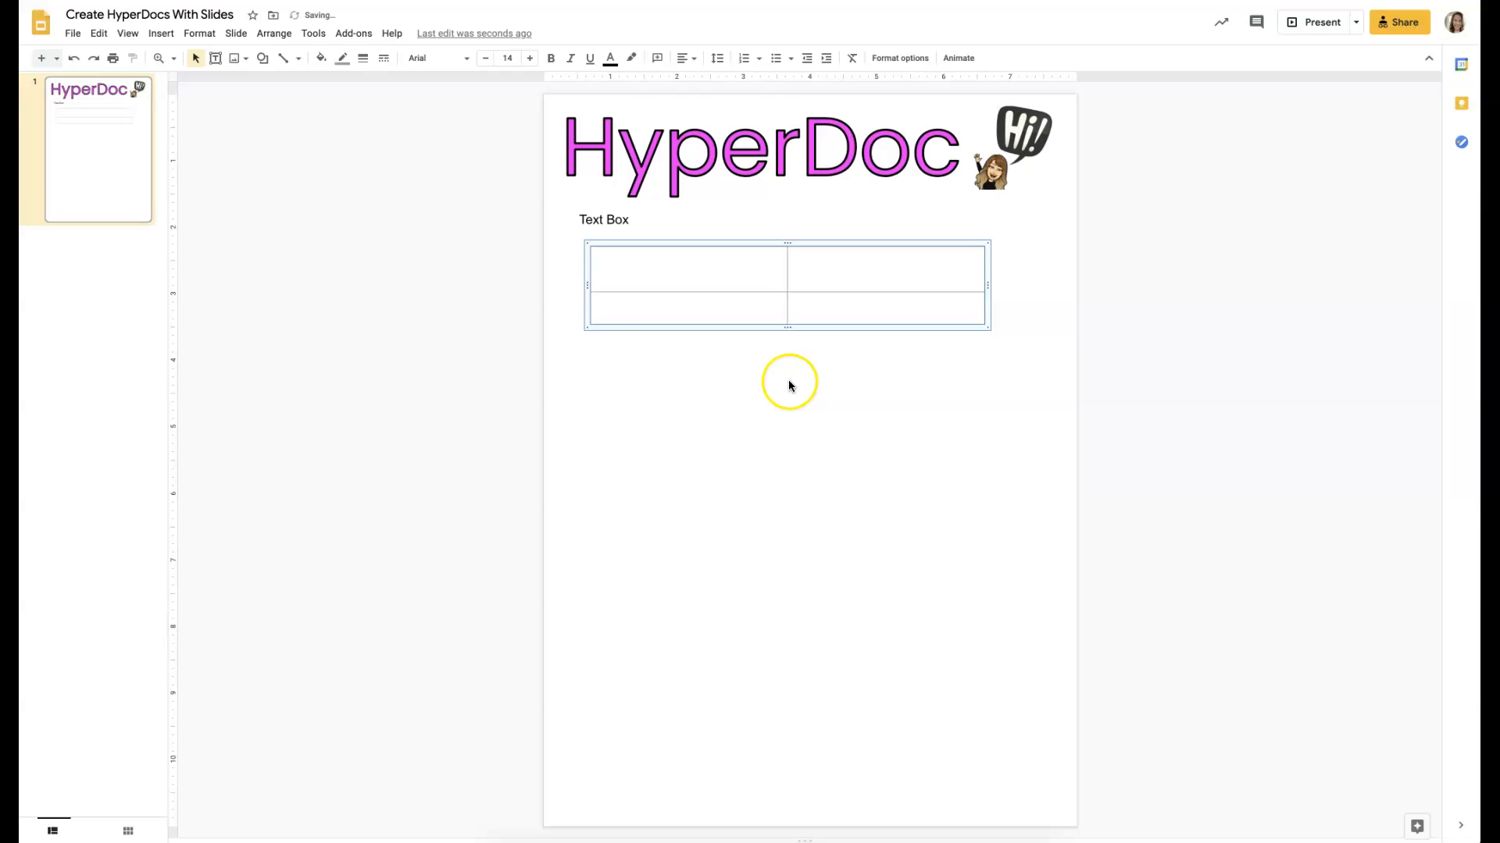
{"action": "left_click", "coordinate": [789, 384]}
Step: Narrow the table's left column and merge its two cells into one
{"action": "left_click_drag", "start_coordinate": [786, 272], "coordinate": [703, 271]}
{"action": "left_click", "coordinate": [606, 261]}
{"action": "left_click_drag", "start_coordinate": [606, 261], "coordinate": [673, 315]}
{"action": "right_click", "coordinate": [675, 312]}
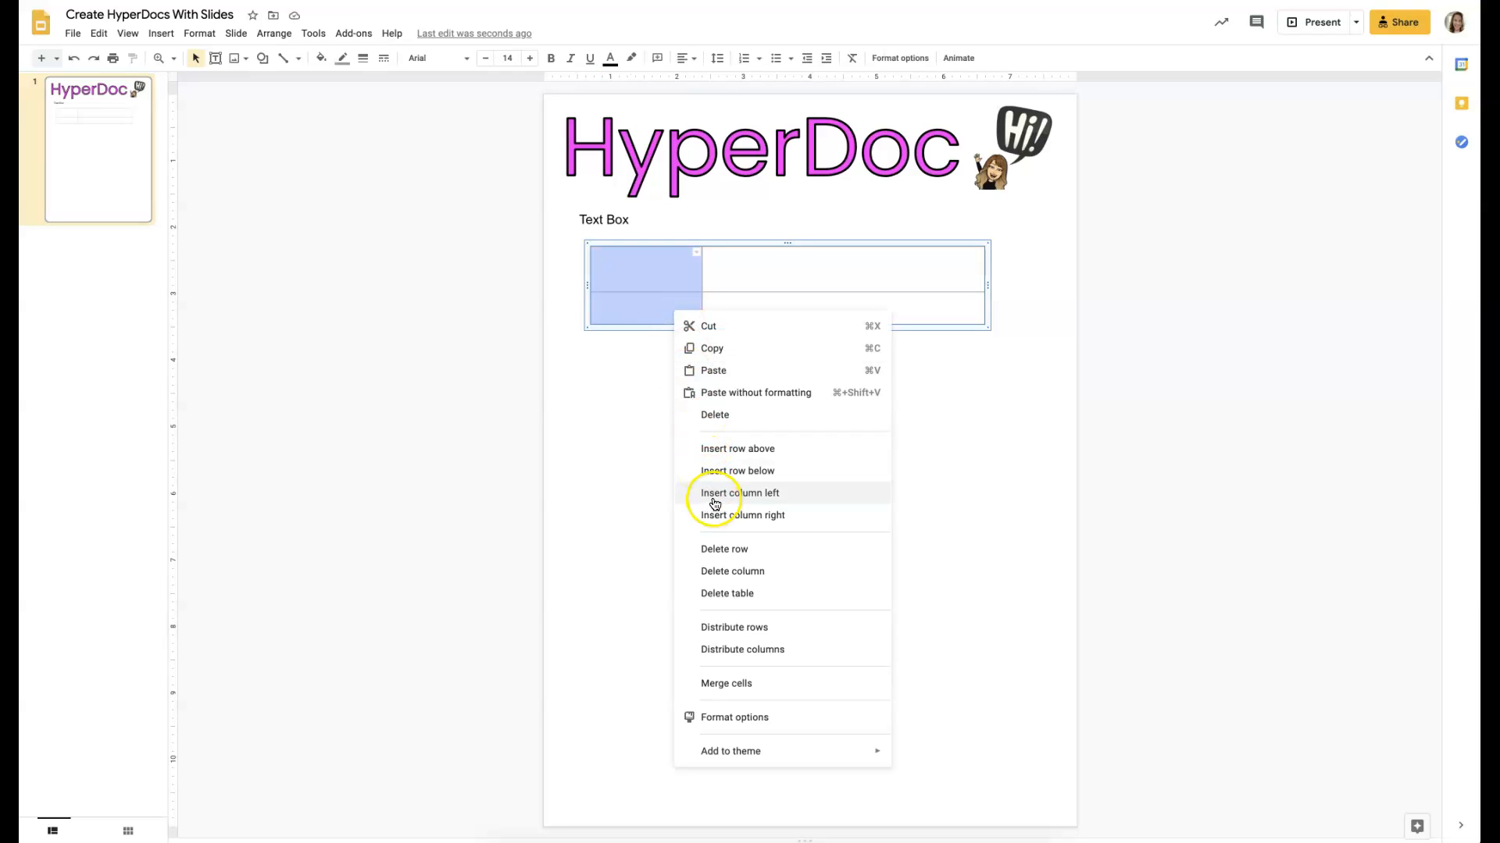
{"action": "left_click", "coordinate": [742, 688]}
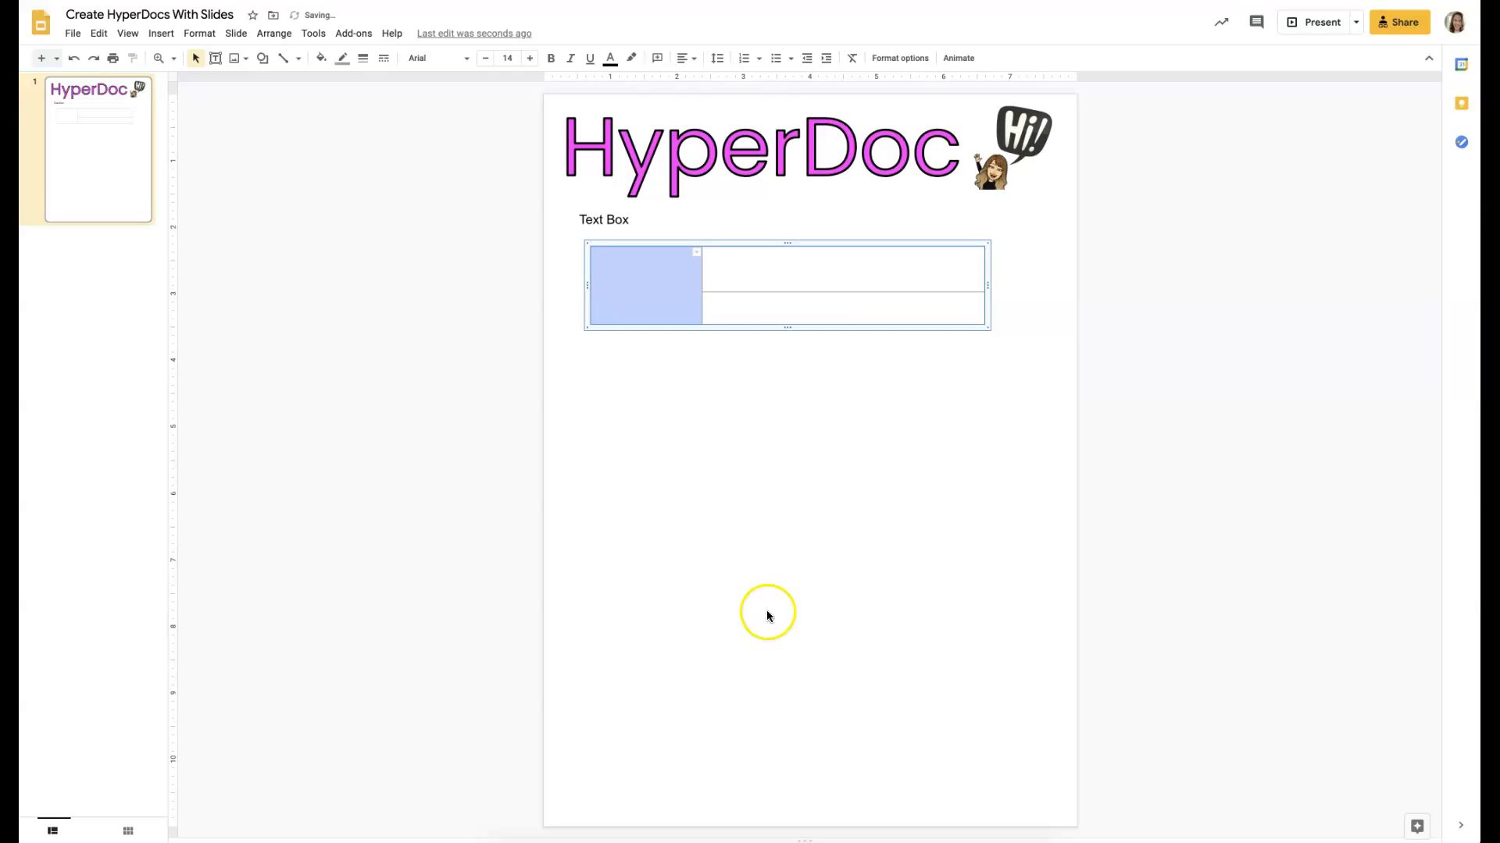
Step: Reduce the height of the table's upper row by moving the divider between the two right-hand cells up
{"action": "left_click", "coordinate": [823, 293]}
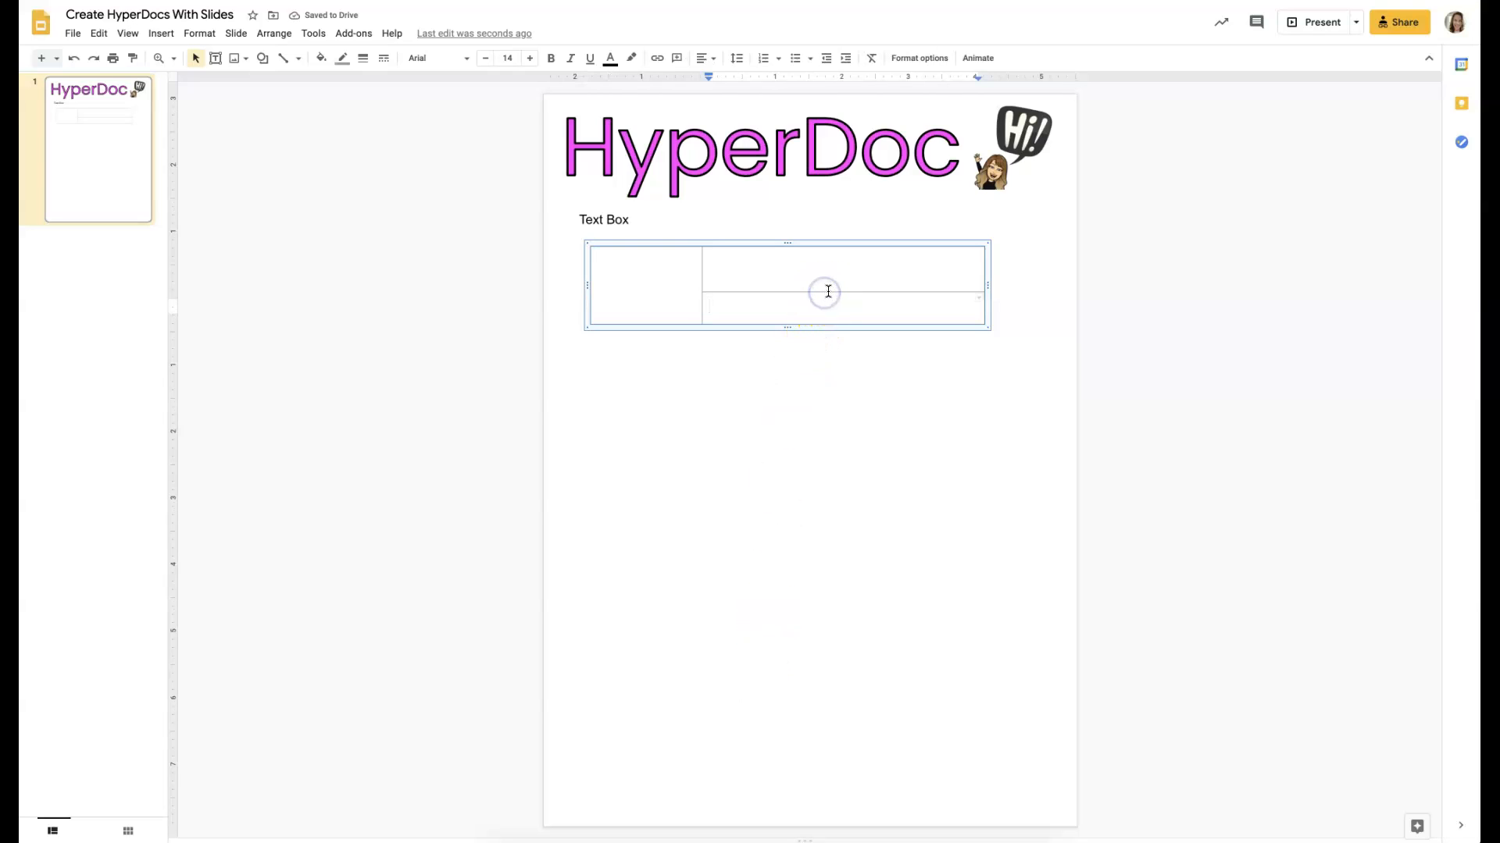
{"action": "left_click", "coordinate": [828, 292]}
{"action": "left_click_drag", "start_coordinate": [827, 291], "coordinate": [827, 279]}
Step: Fill the table's upper right cell with yellow and enter "Title" in it
{"action": "left_click", "coordinate": [732, 258]}
{"action": "left_click", "coordinate": [717, 261]}
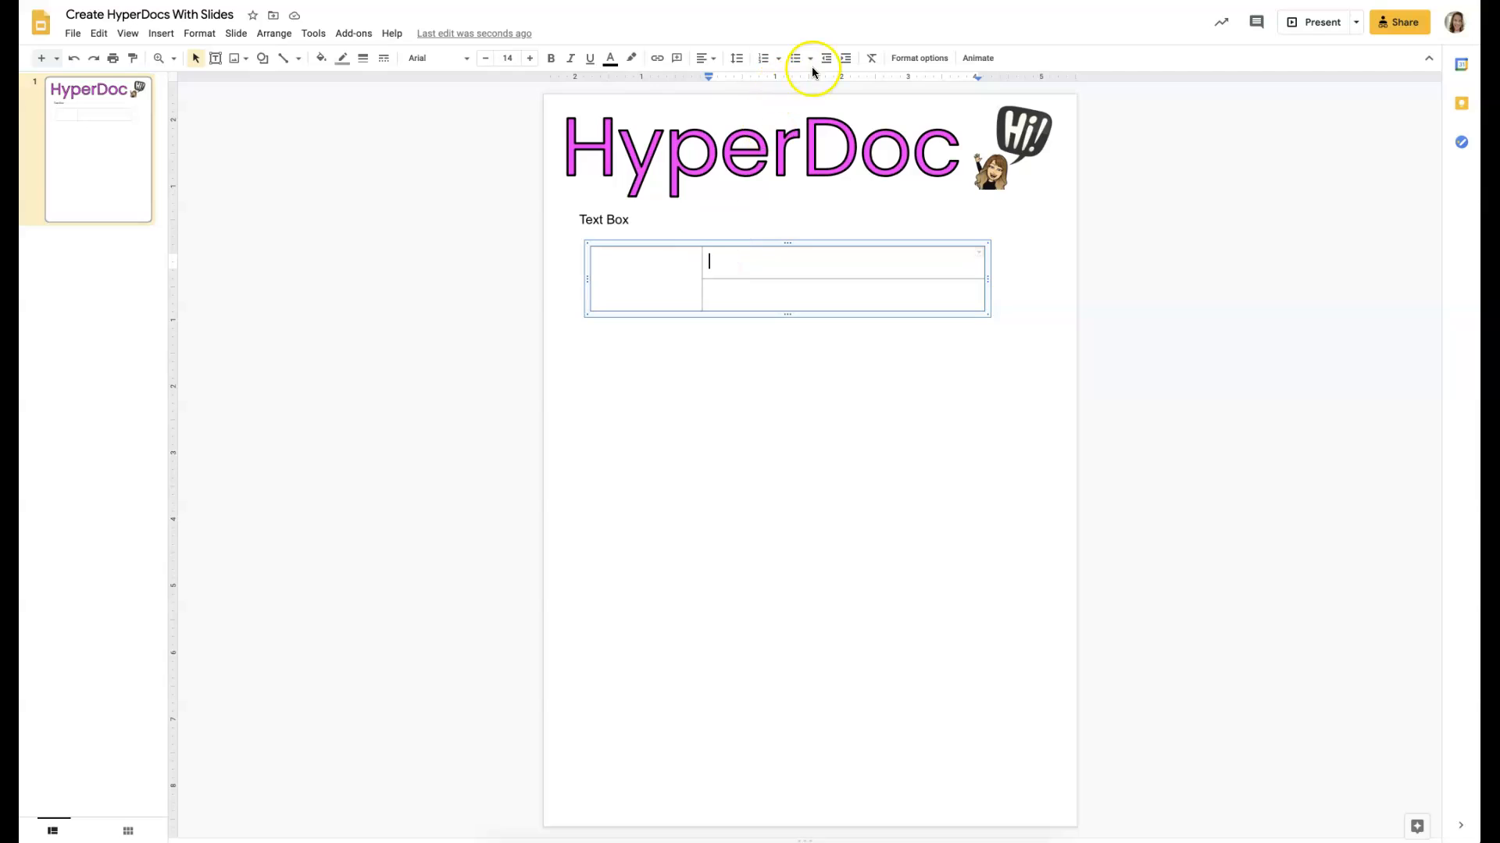
{"action": "left_click_drag", "start_coordinate": [710, 262], "coordinate": [900, 267]}
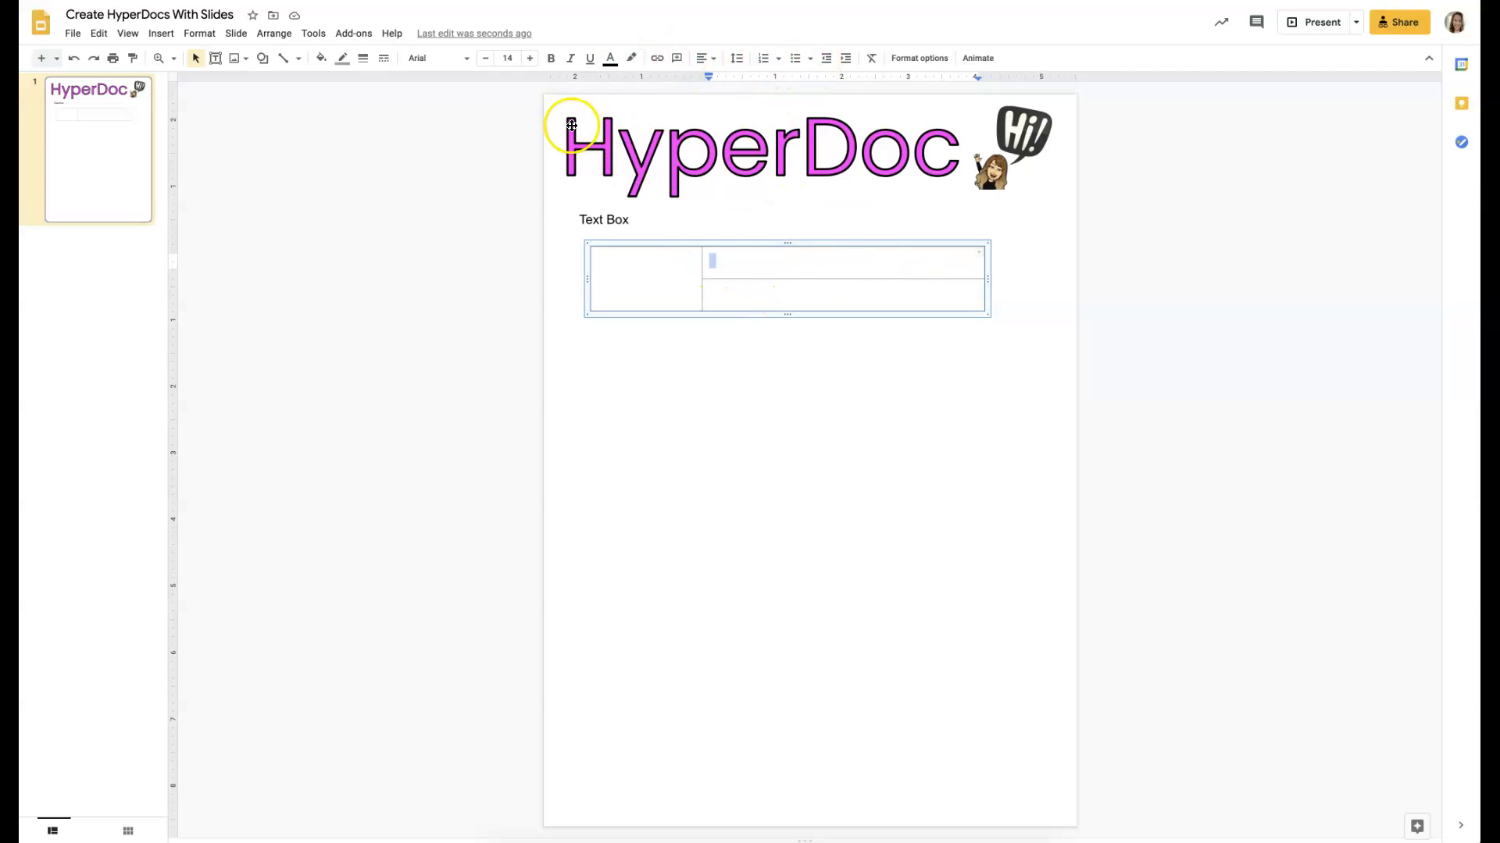
{"action": "left_click", "coordinate": [322, 59]}
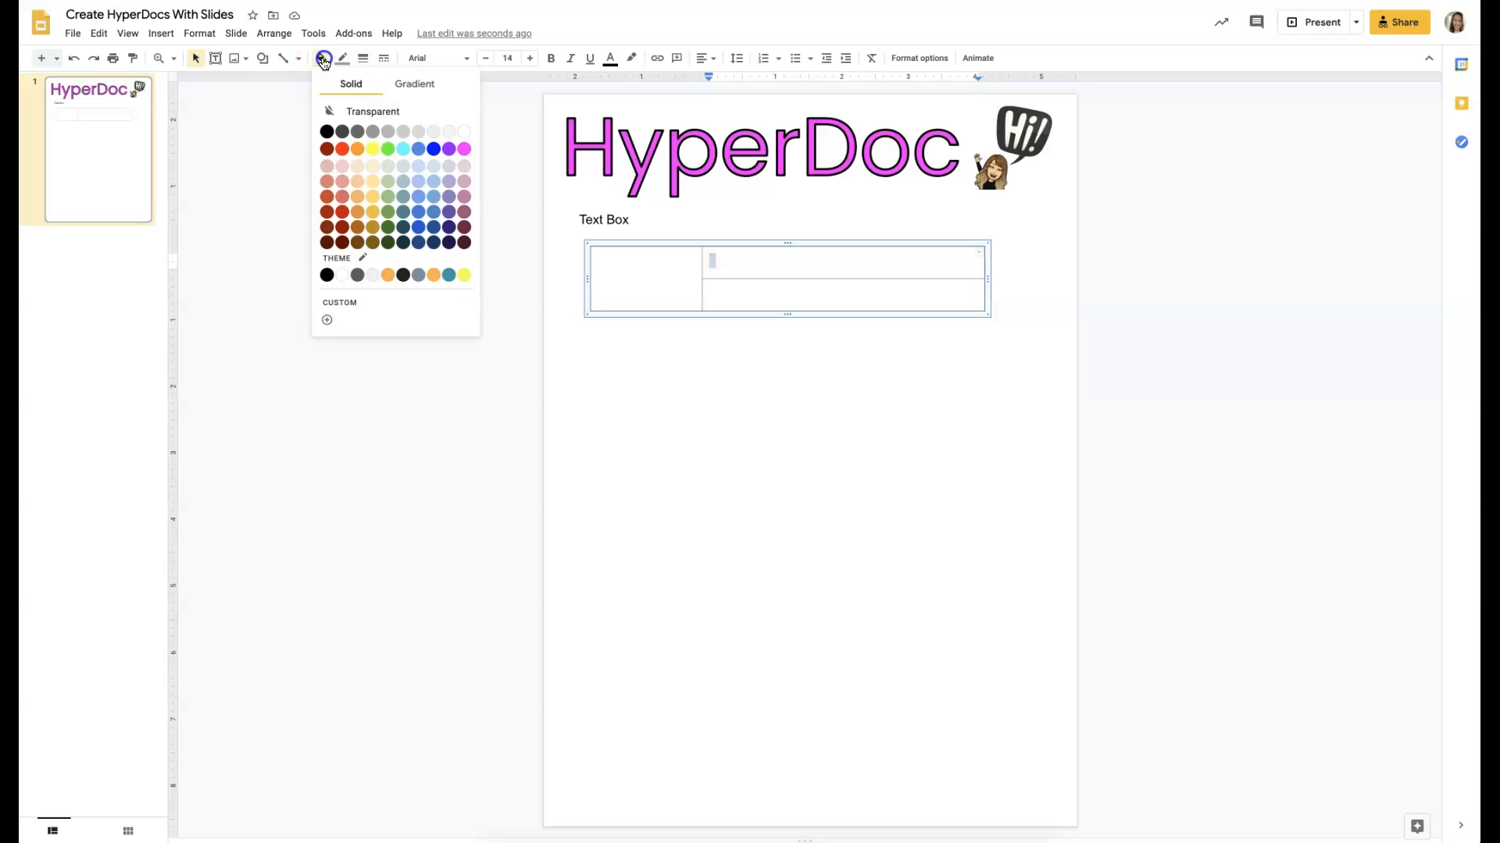
{"action": "left_click", "coordinate": [375, 149]}
{"action": "left_click", "coordinate": [789, 265]}
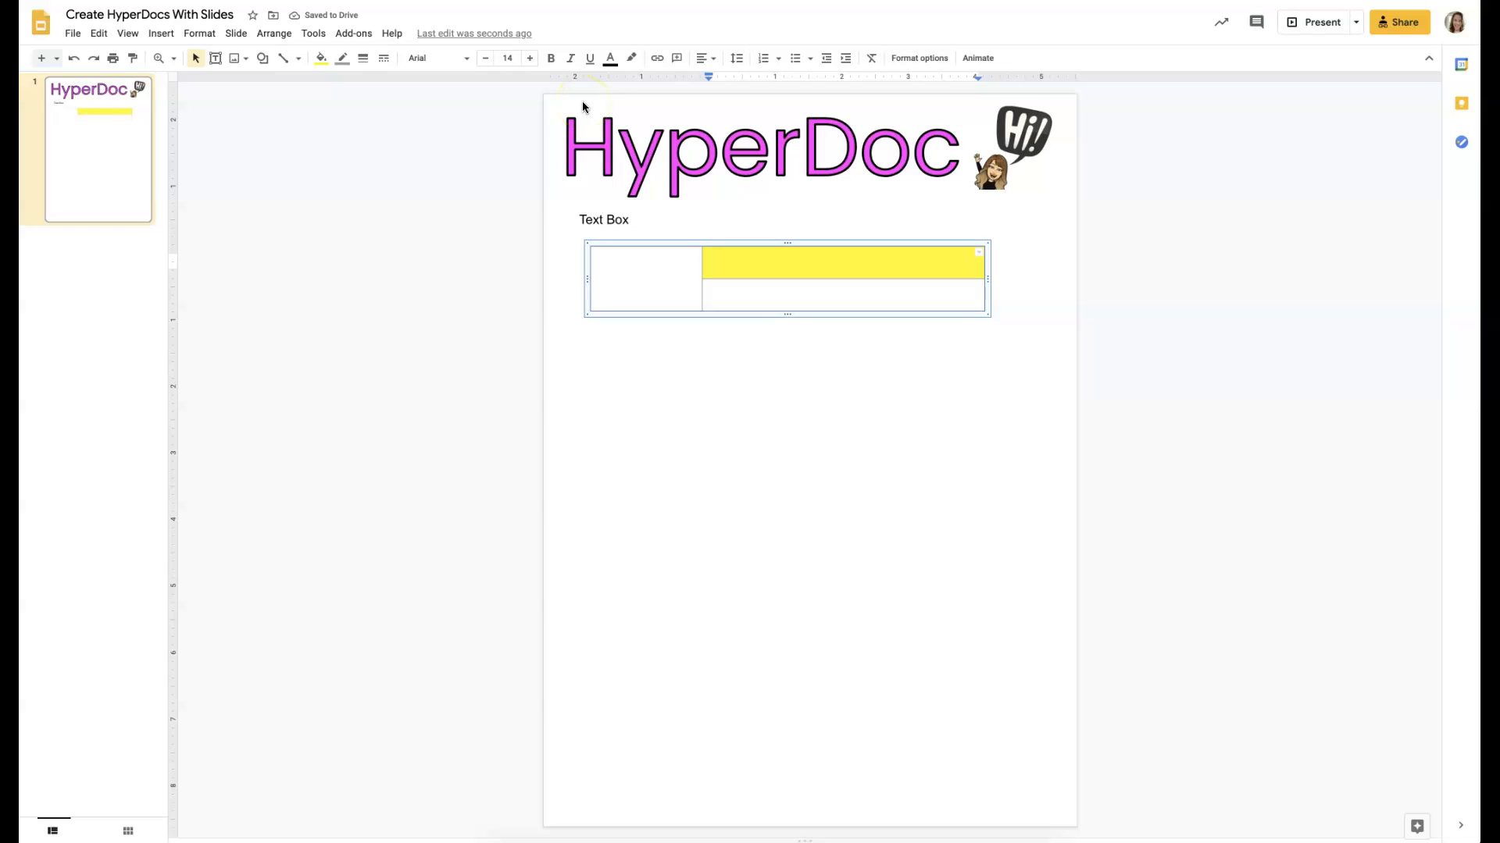
{"action": "type", "text": "Ttile"}
Step: Insert the image 1.png from the computer's Downloads folder onto the slide
{"action": "left_click", "coordinate": [624, 279]}
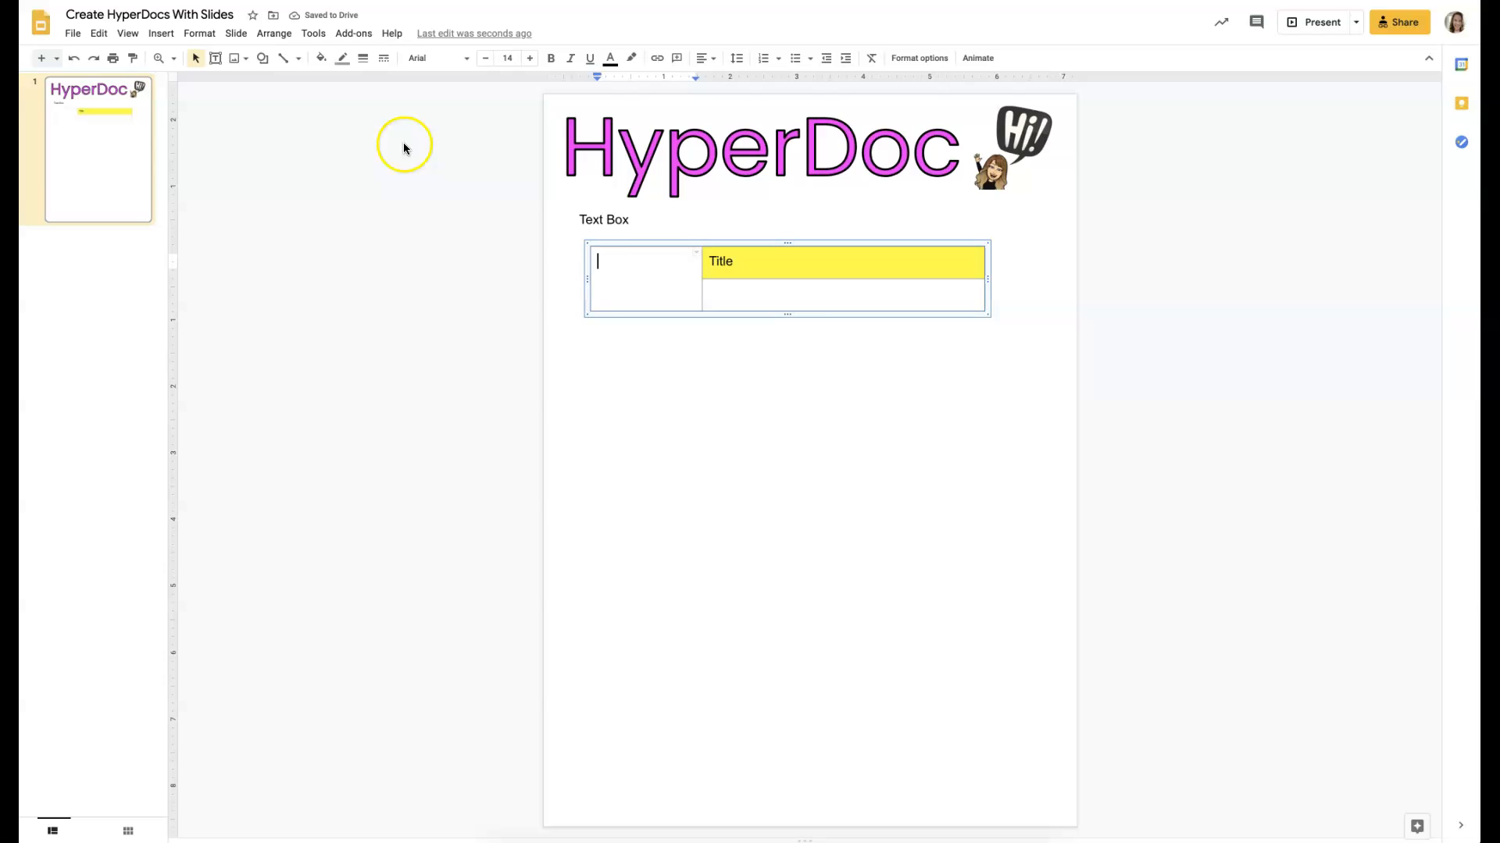
{"action": "right_click", "coordinate": [609, 263]}
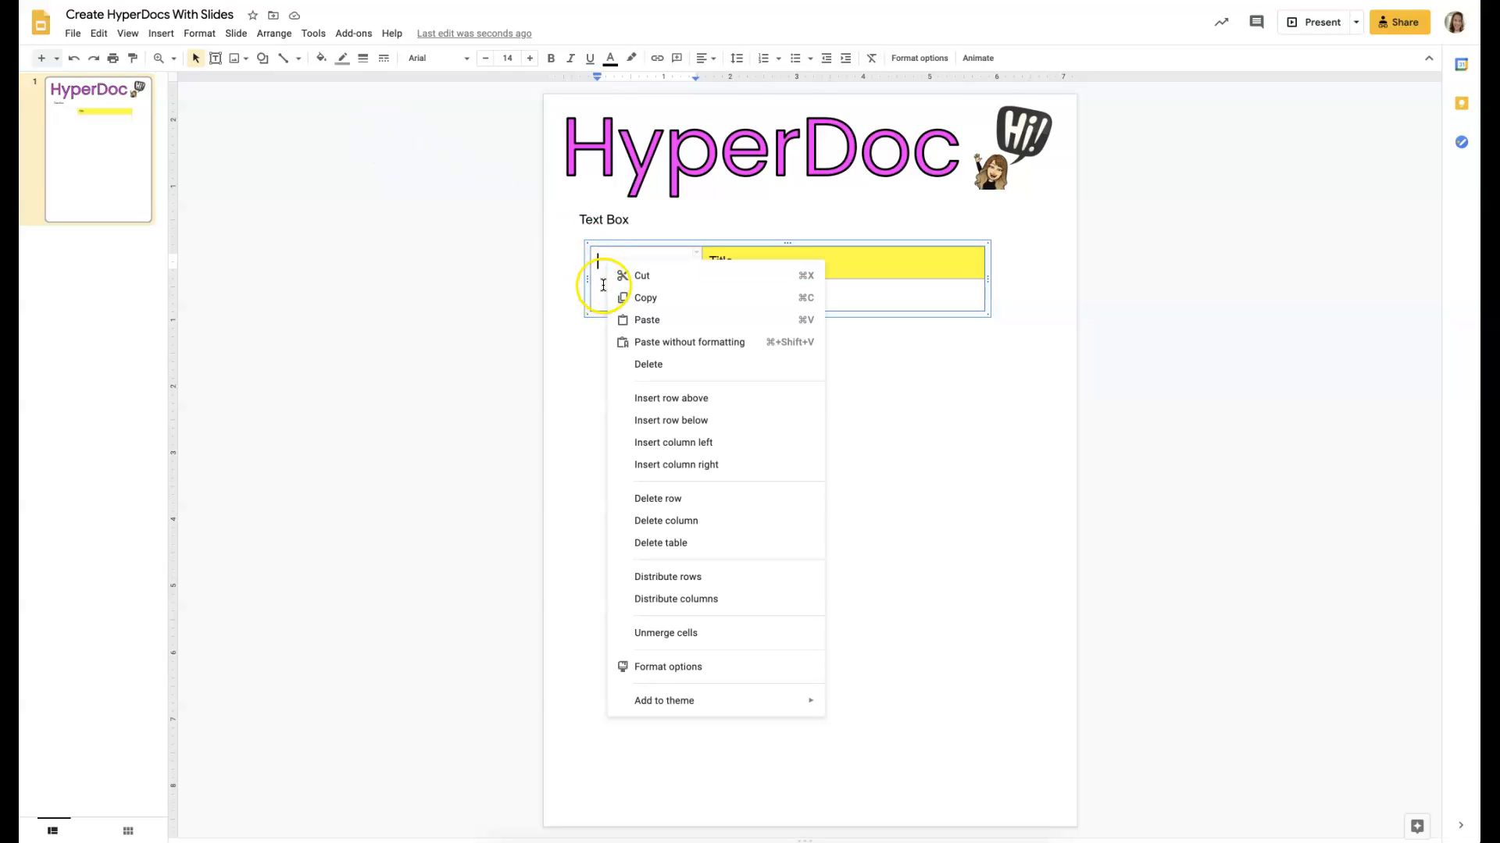
{"action": "left_click", "coordinate": [603, 284]}
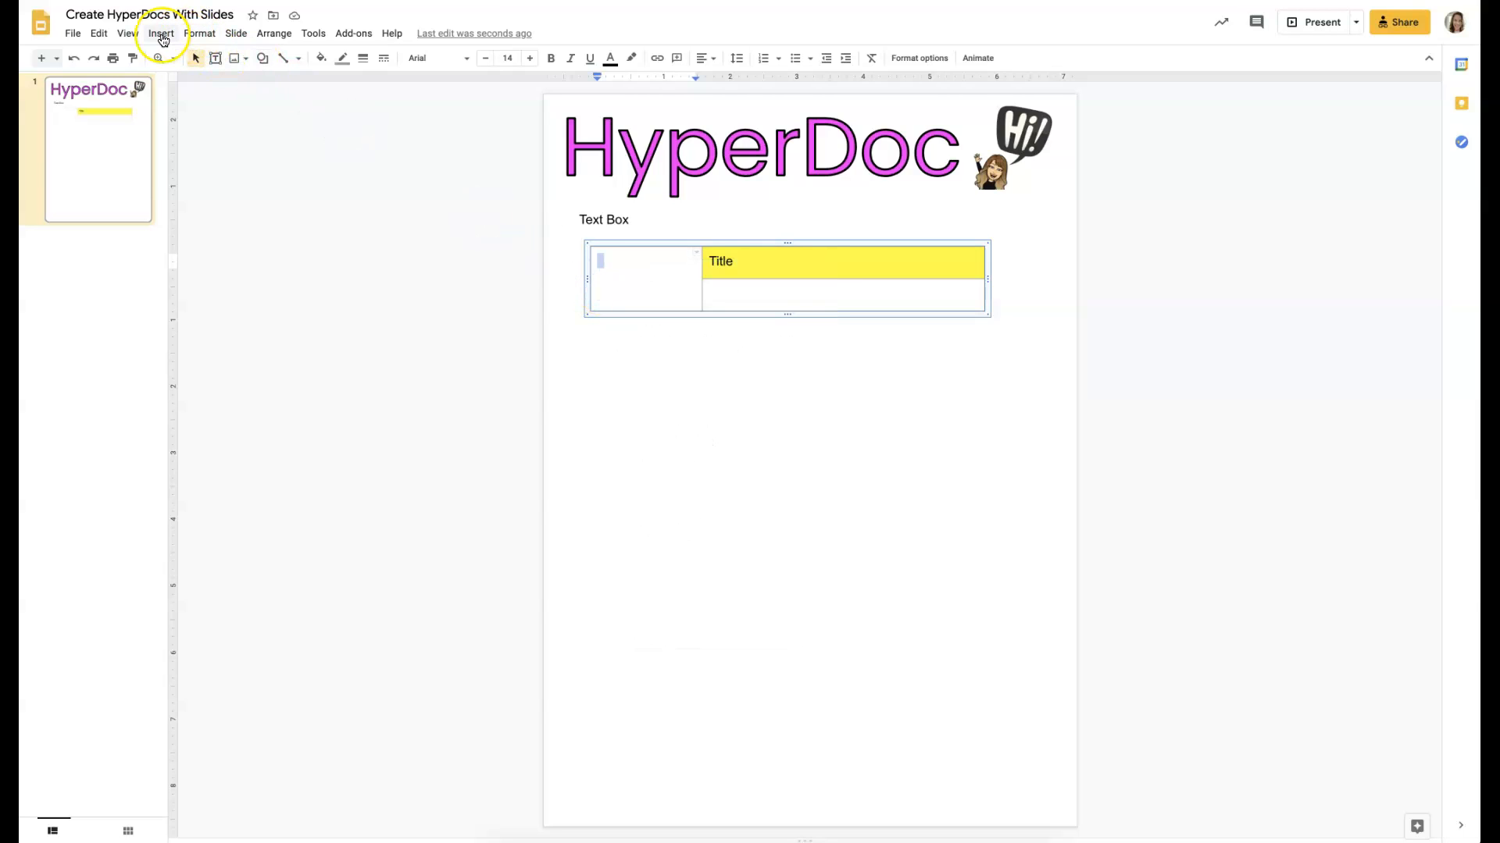
{"action": "left_click", "coordinate": [161, 33]}
{"action": "mouse_move", "coordinate": [176, 63]}
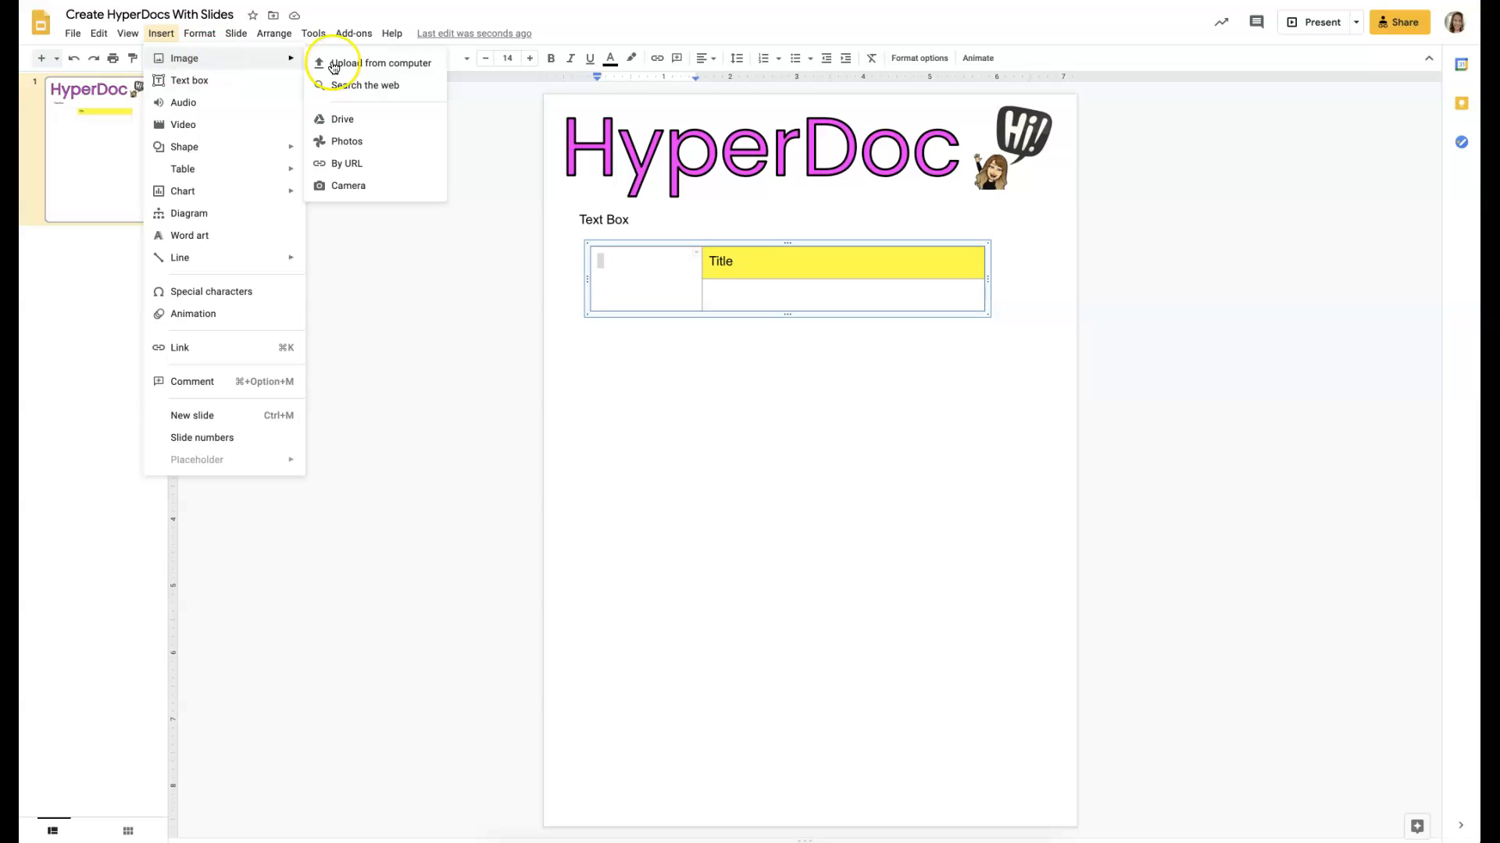
{"action": "left_click", "coordinate": [404, 67]}
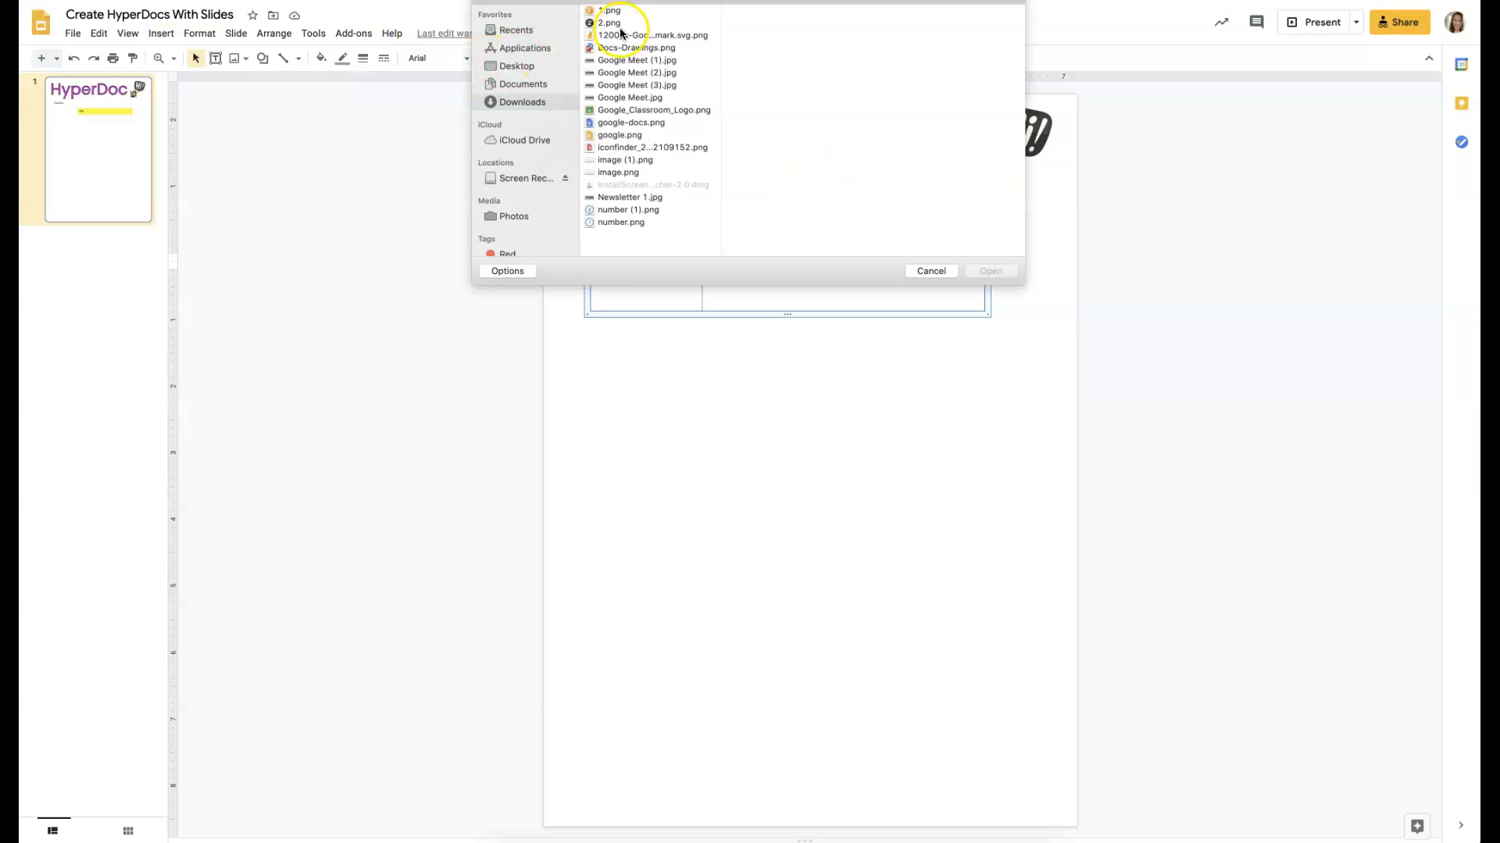
{"action": "left_click", "coordinate": [608, 12]}
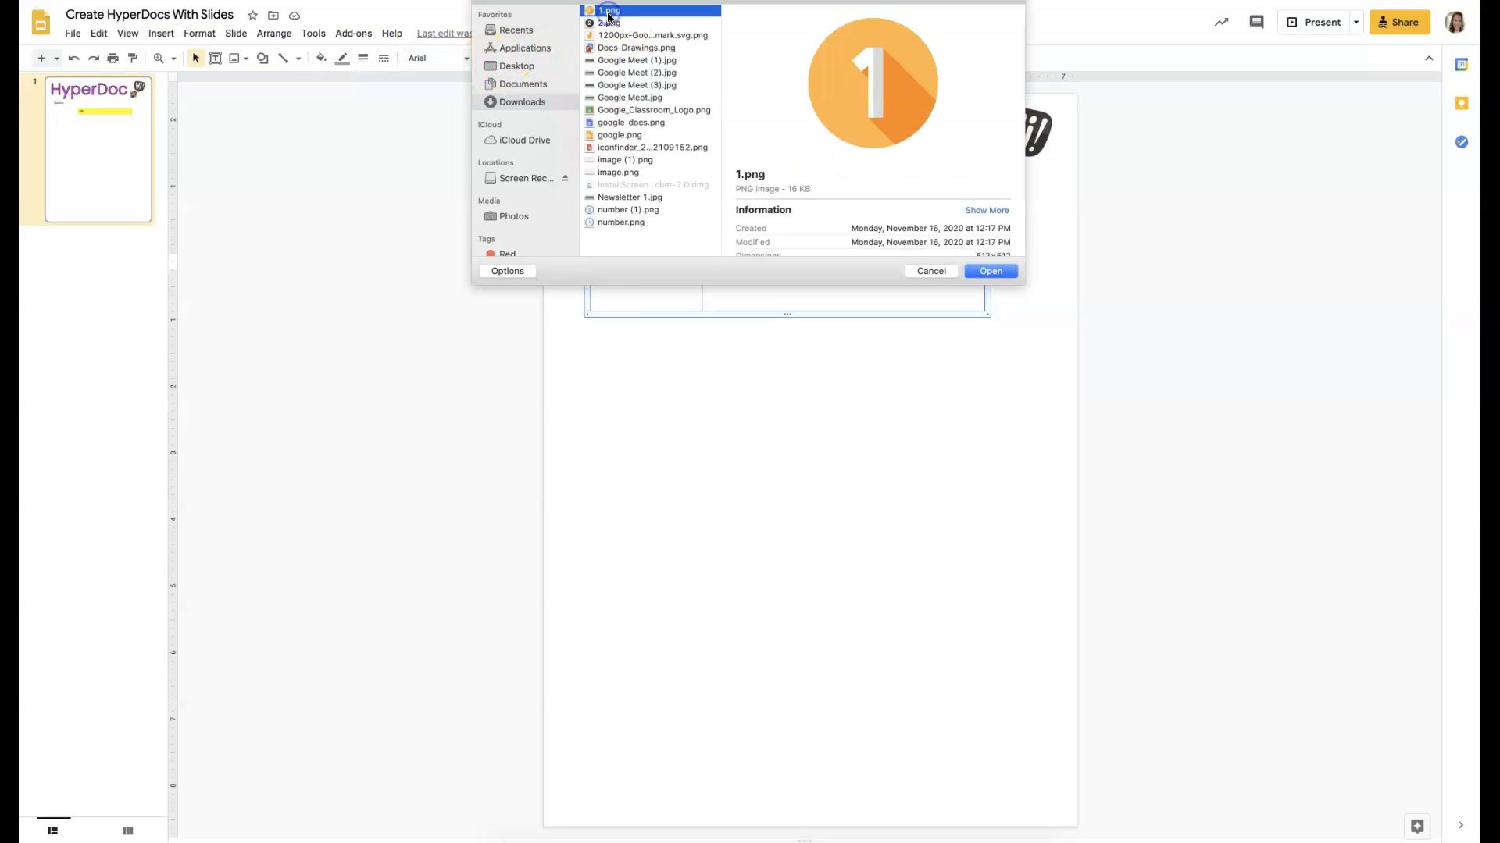
{"action": "left_click", "coordinate": [990, 271]}
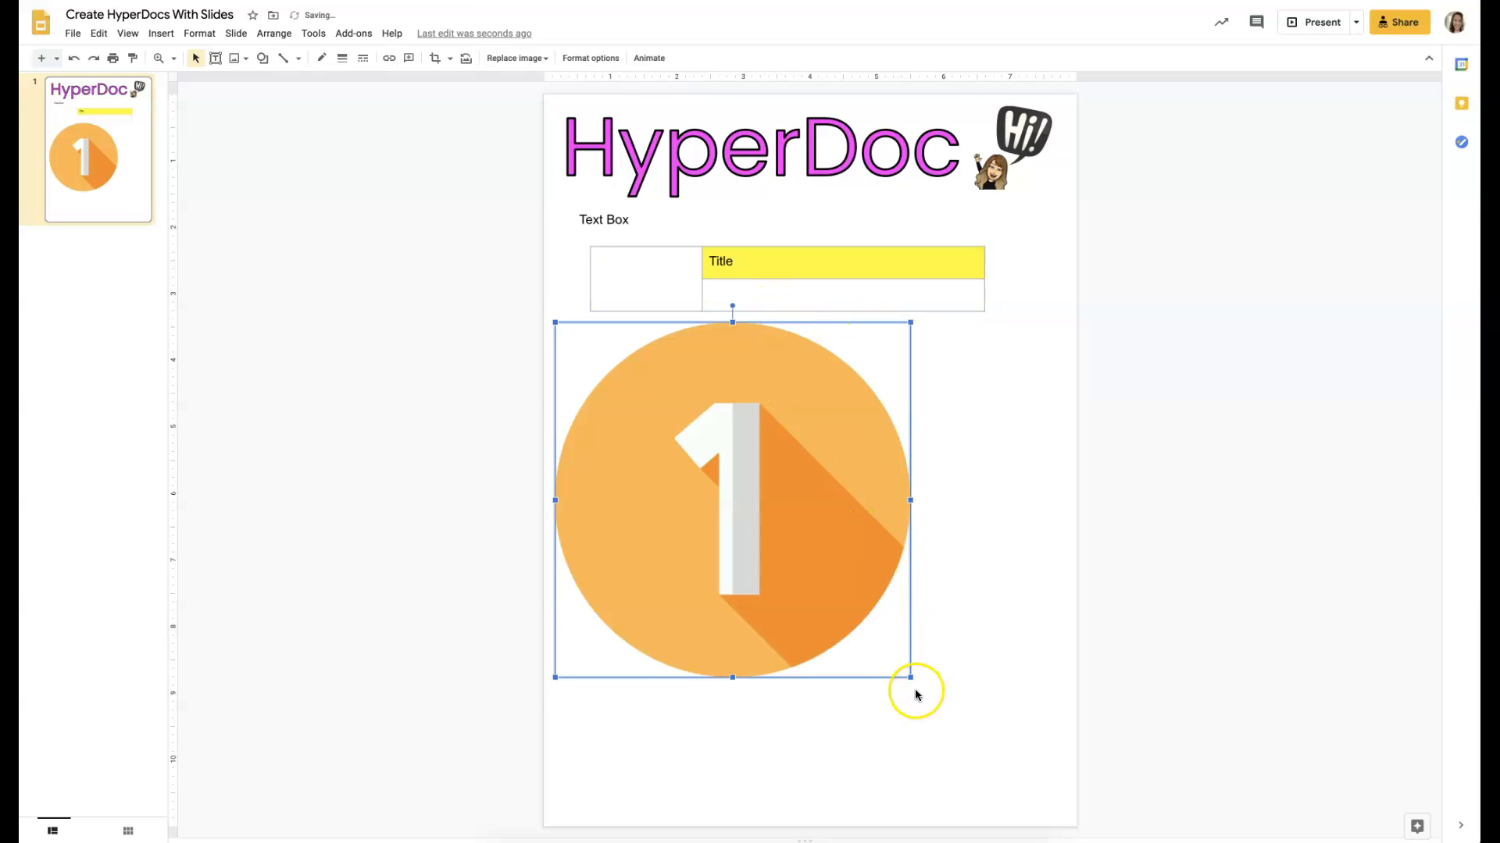
Step: Shrink the number 1 image and place it inside the table's merged left cell
{"action": "left_click_drag", "start_coordinate": [911, 677], "coordinate": [667, 278]}
{"action": "left_click", "coordinate": [597, 381]}
{"action": "left_click", "coordinate": [666, 356]}
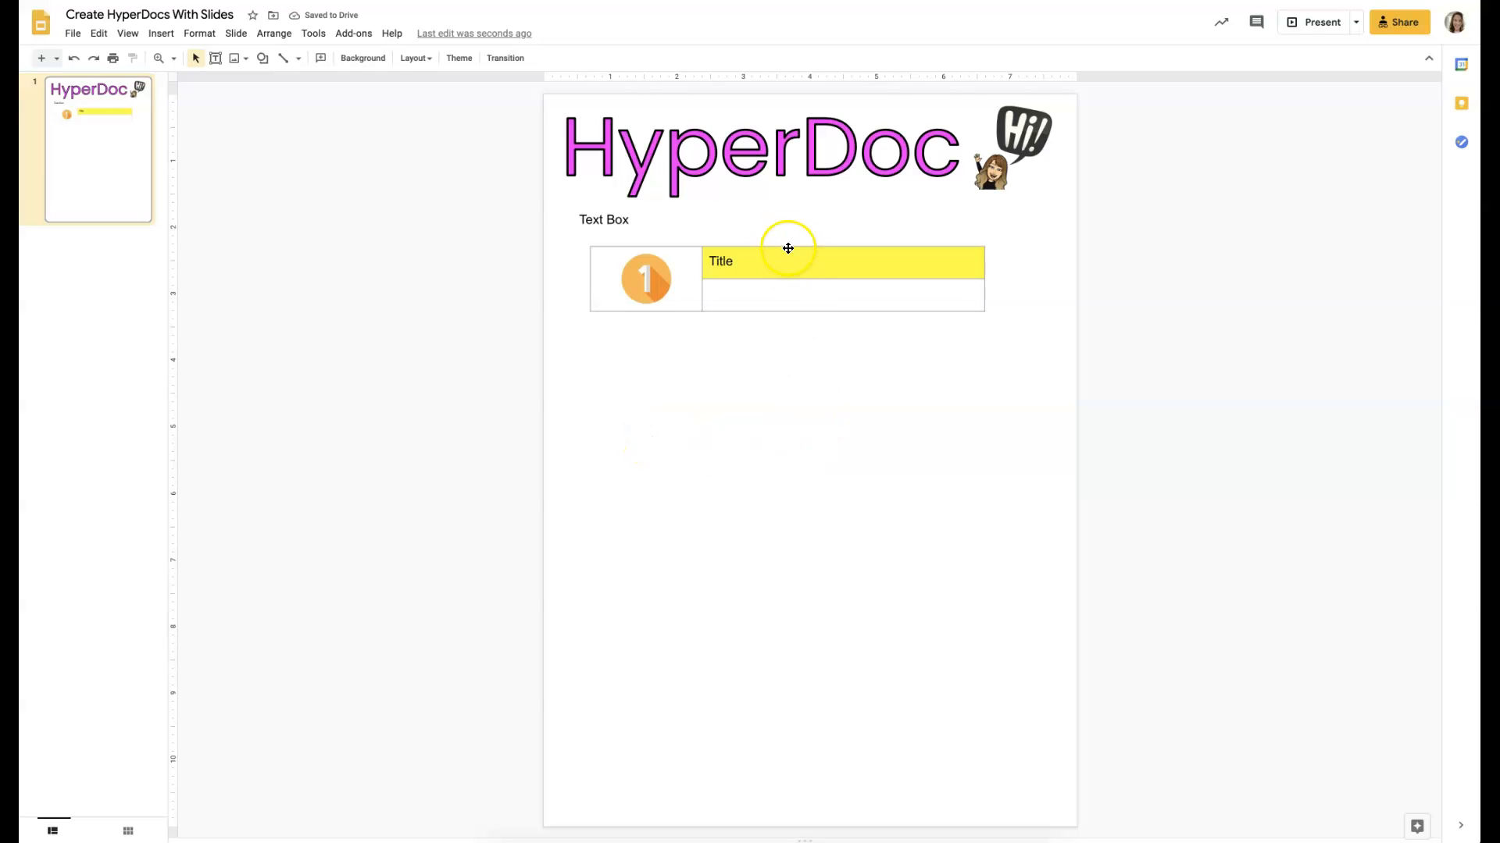
Step: Enter "Directions:" in the cell below "Title" and add blank space beneath it
{"action": "left_click", "coordinate": [786, 296]}
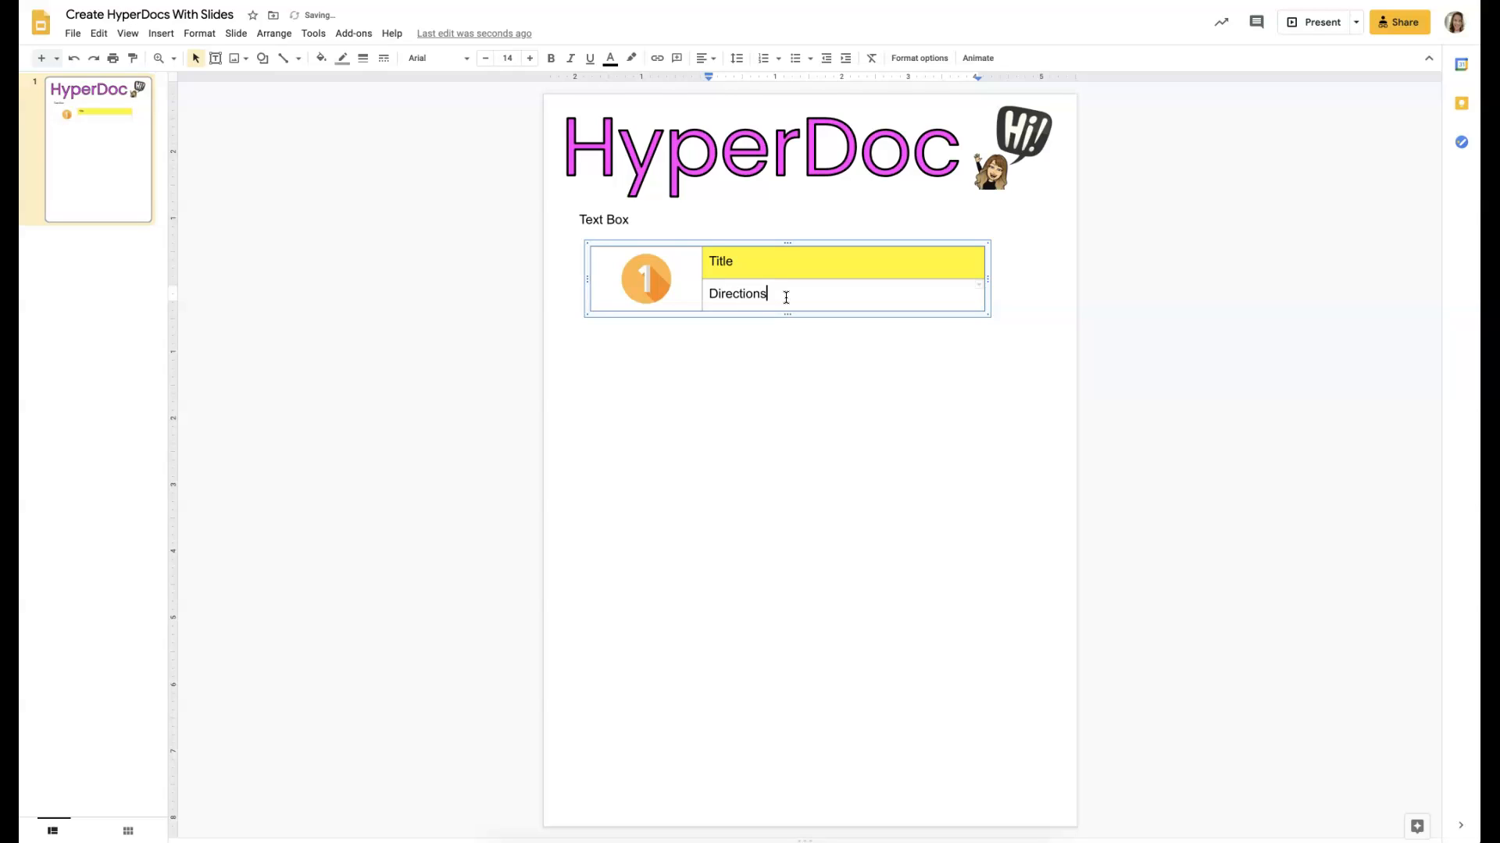
{"action": "key", "text": "Return"}
{"action": "key", "text": "Return"}
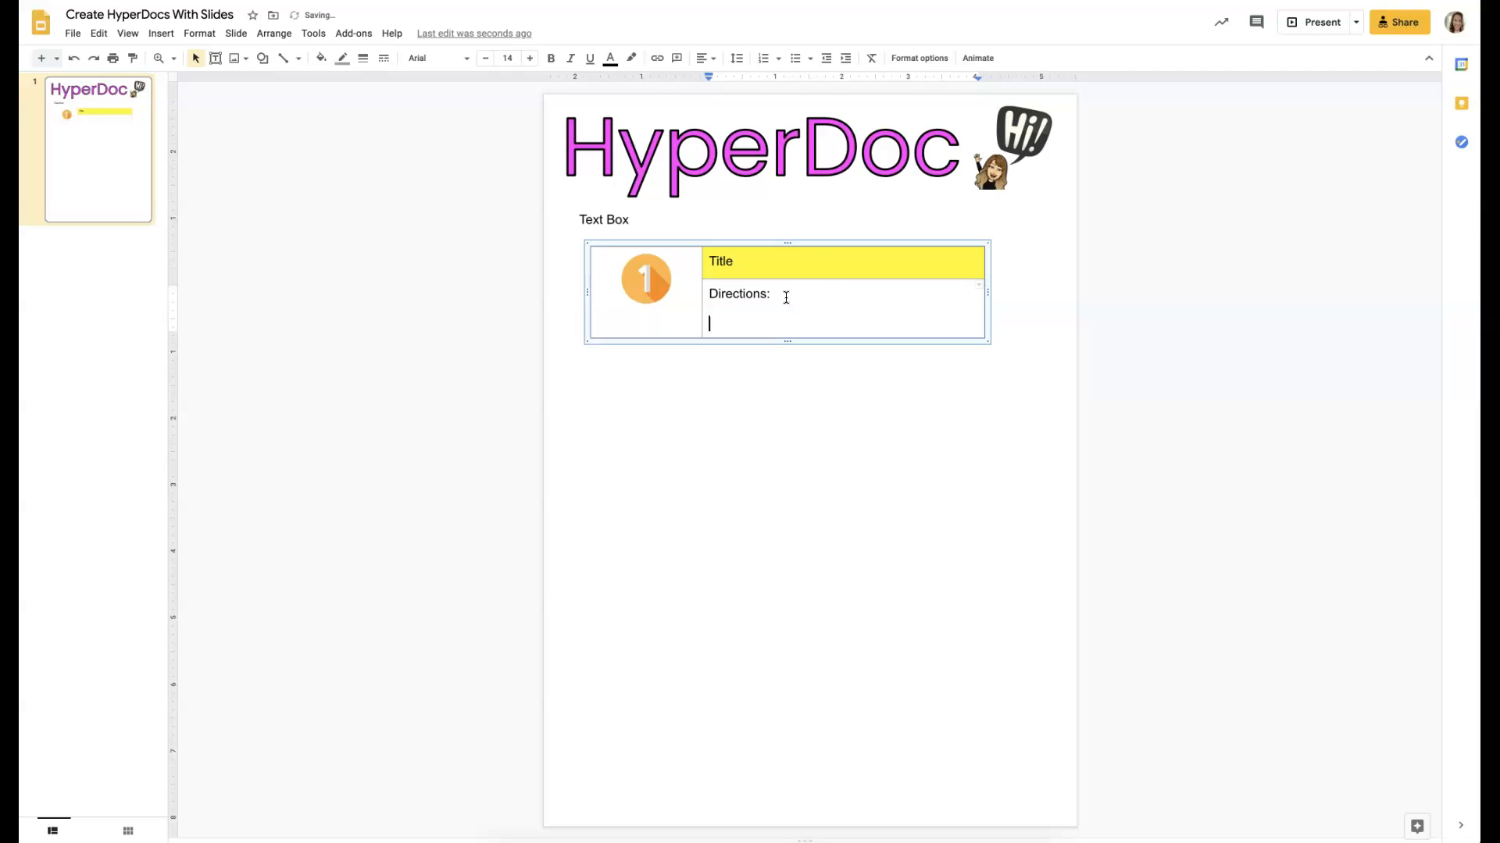
Step: Insert a second table with one column and one row on the slide
{"action": "left_click", "coordinate": [161, 32]}
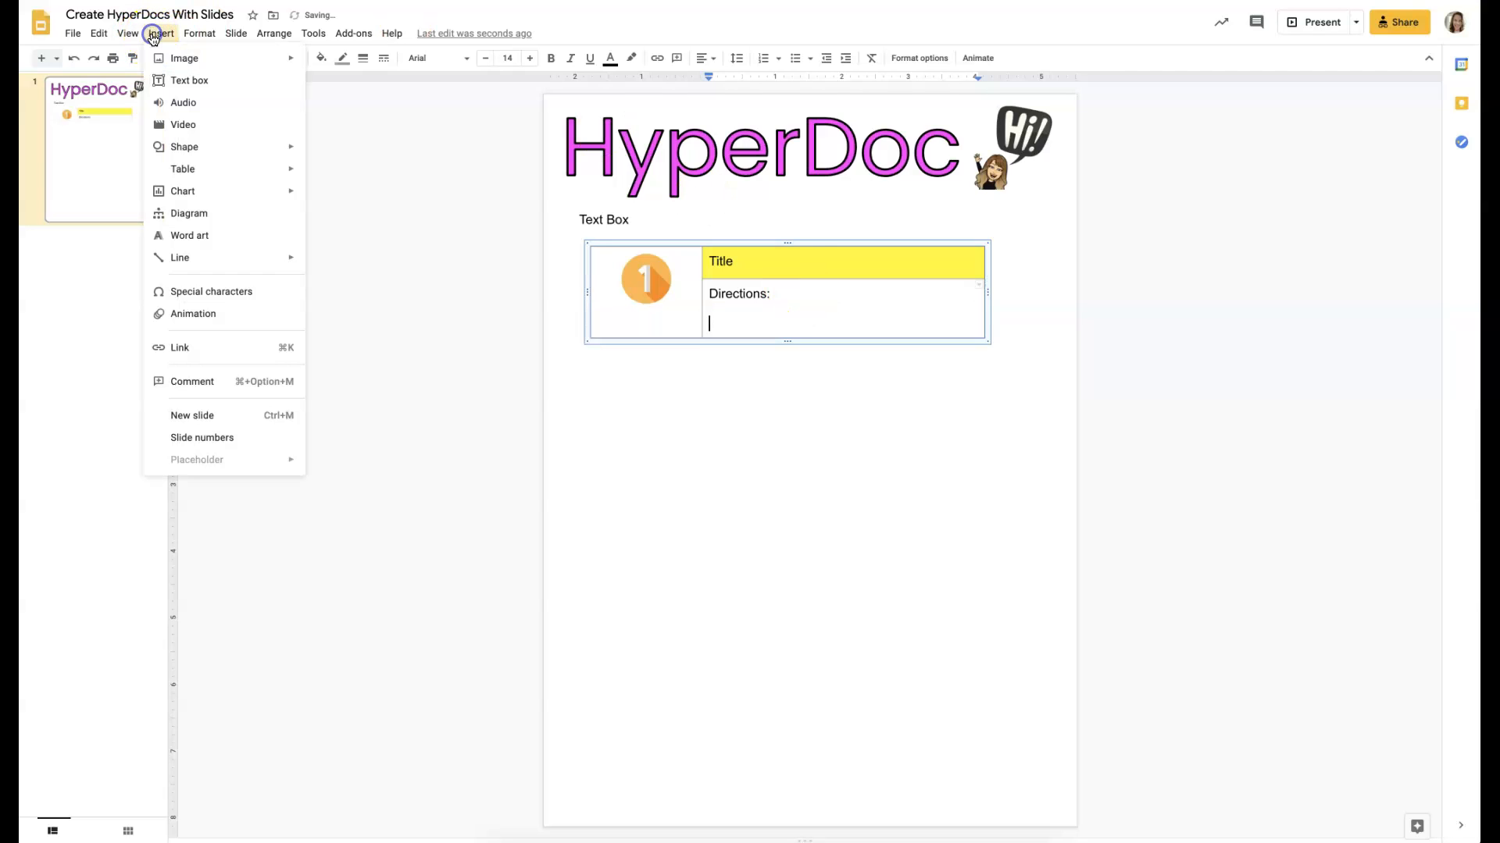
{"action": "mouse_move", "coordinate": [197, 169]}
{"action": "left_click", "coordinate": [315, 173]}
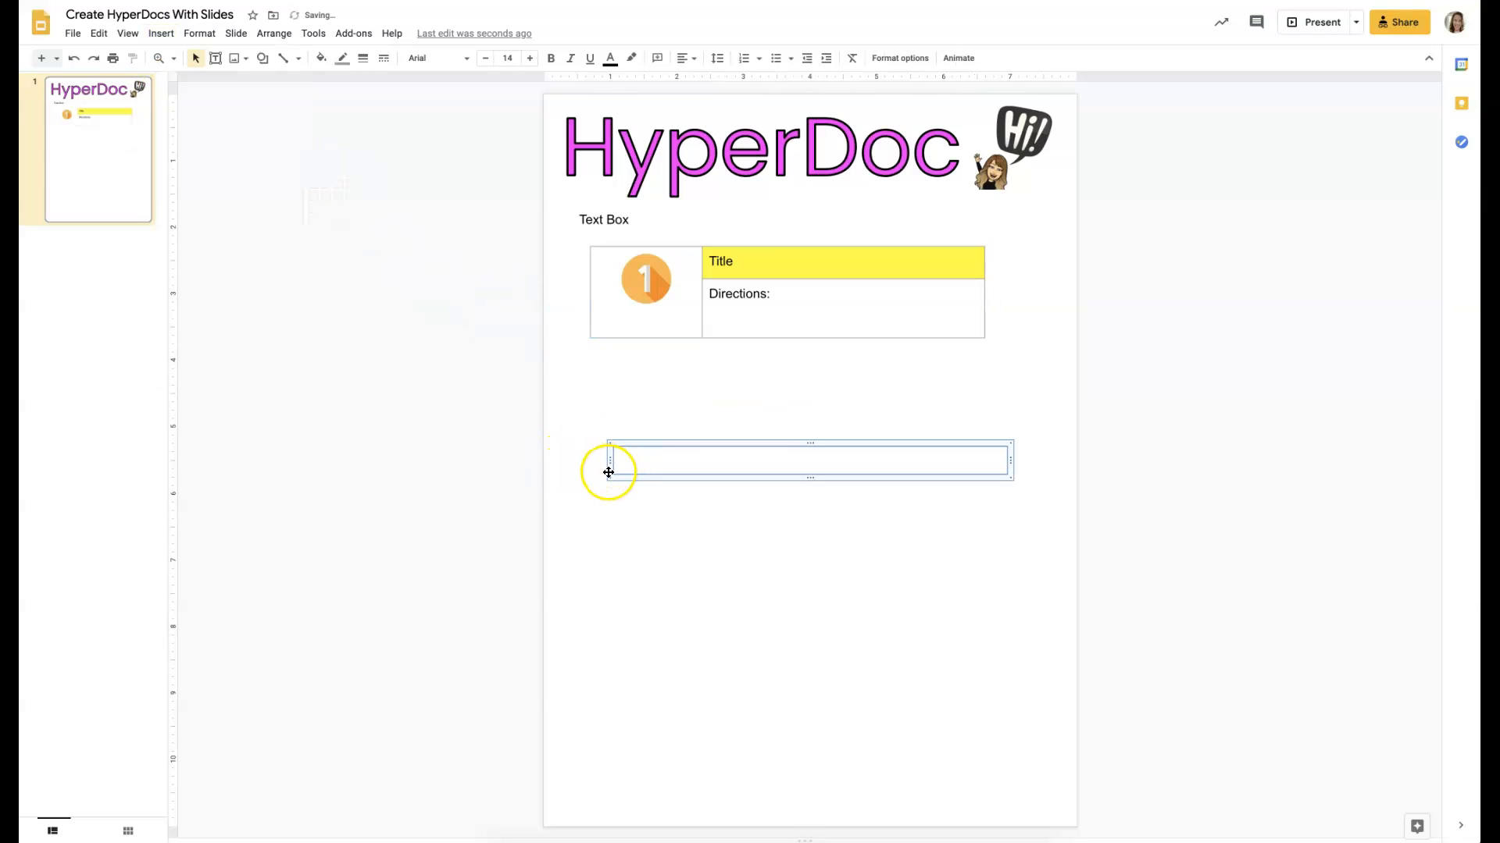
Step: Fit the one-cell table beneath "Directions:" inside the larger table, and center the number 1 image vertically in the left cell
{"action": "left_click_drag", "start_coordinate": [779, 428], "coordinate": [761, 301]}
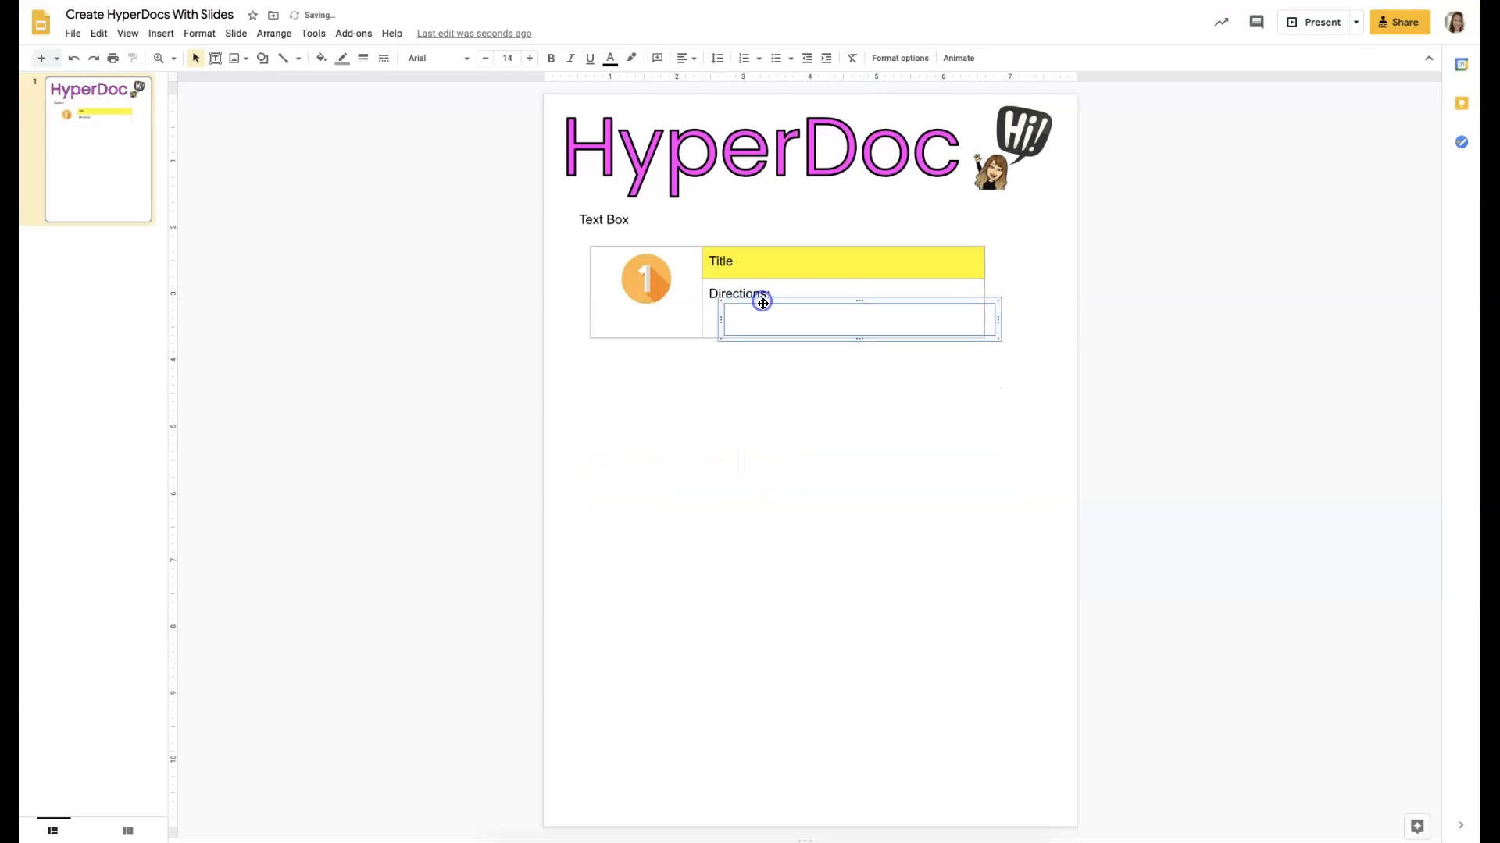
{"action": "left_click_drag", "start_coordinate": [959, 329], "coordinate": [942, 330]}
{"action": "left_click_drag", "start_coordinate": [867, 298], "coordinate": [867, 302]}
{"action": "left_click", "coordinate": [863, 434]}
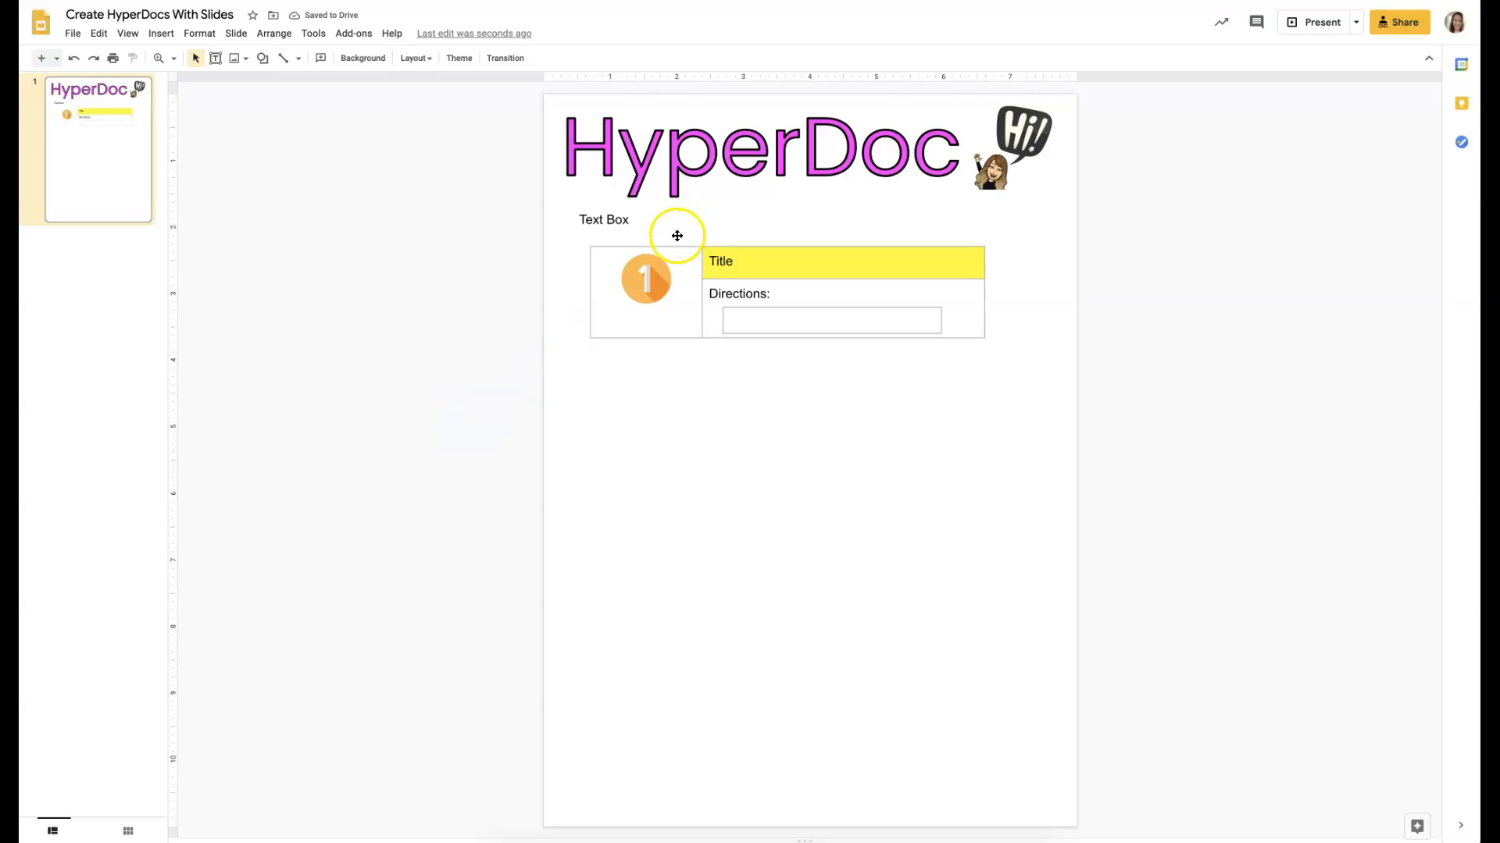
{"action": "left_click_drag", "start_coordinate": [643, 279], "coordinate": [639, 291]}
{"action": "left_click", "coordinate": [660, 356]}
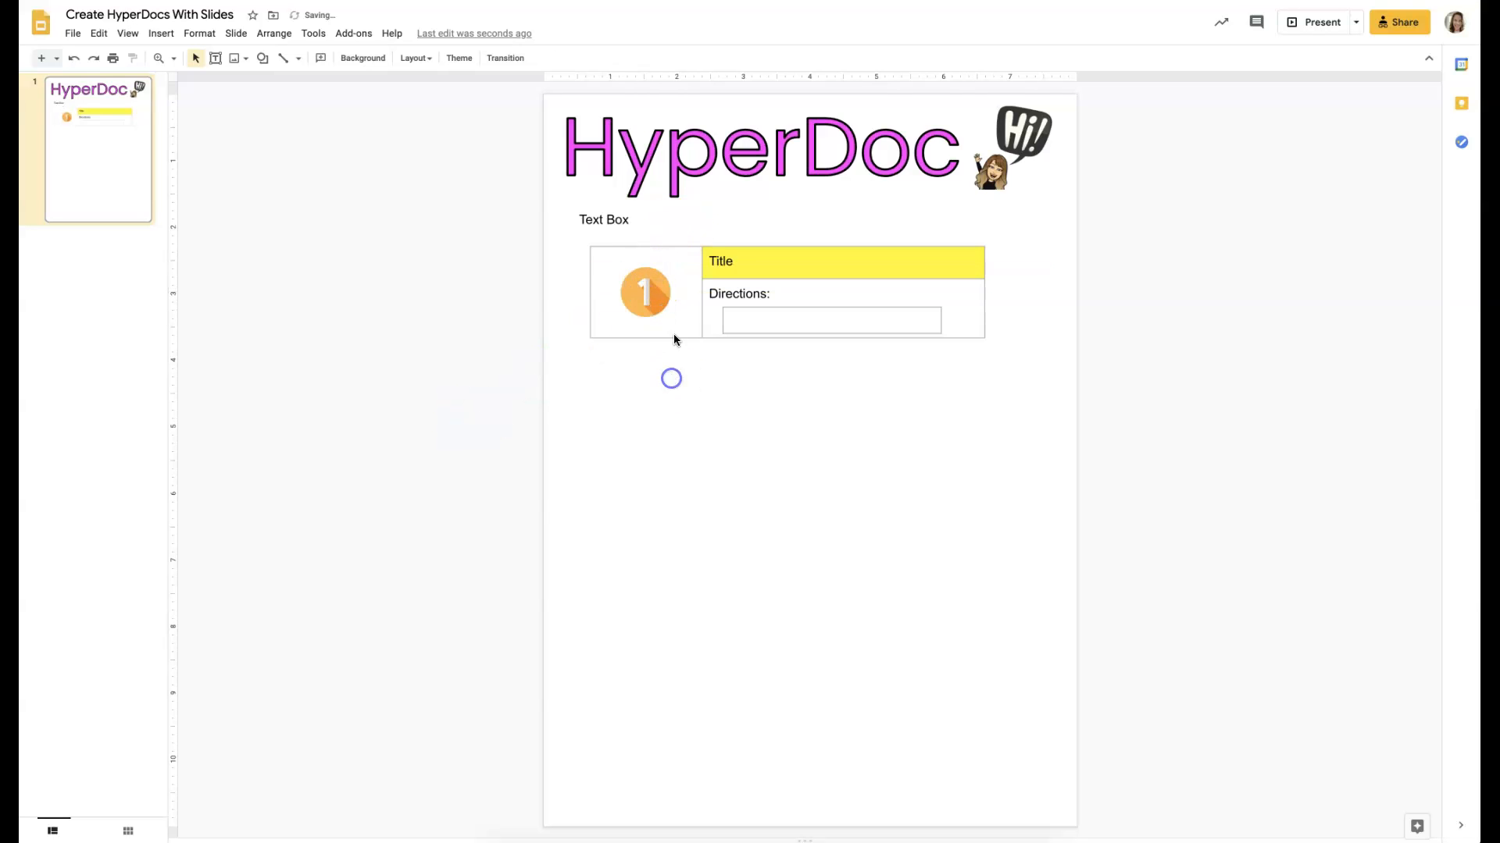
Step: Duplicate the Title and Directions table by copy and paste, and place the copy just below the original
{"action": "left_click", "coordinate": [587, 267]}
{"action": "right_click", "coordinate": [599, 247]}
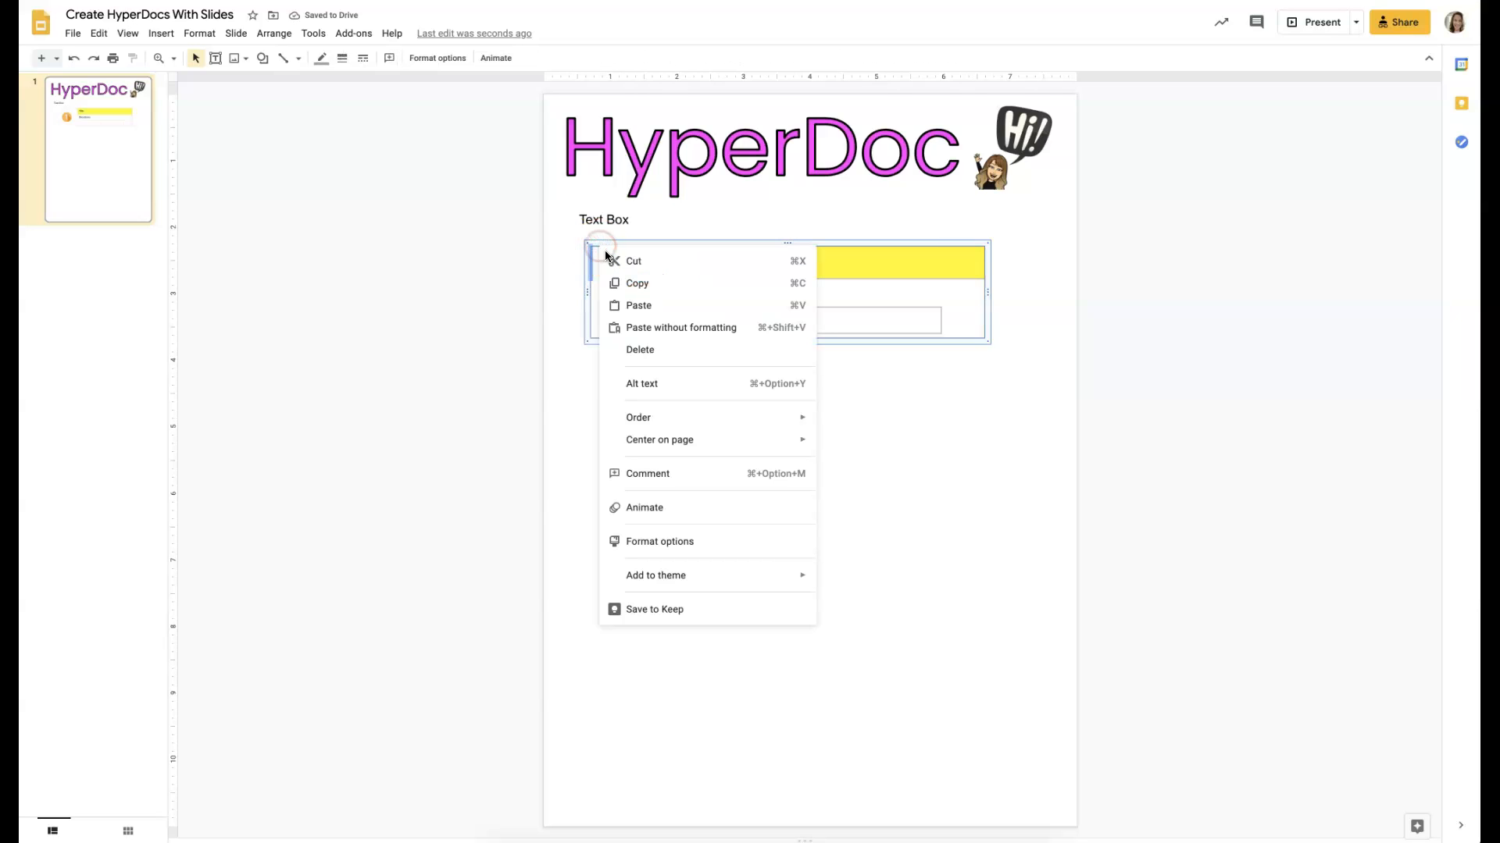
{"action": "left_click", "coordinate": [637, 283]}
{"action": "right_click", "coordinate": [672, 402]}
{"action": "left_click", "coordinate": [715, 461]}
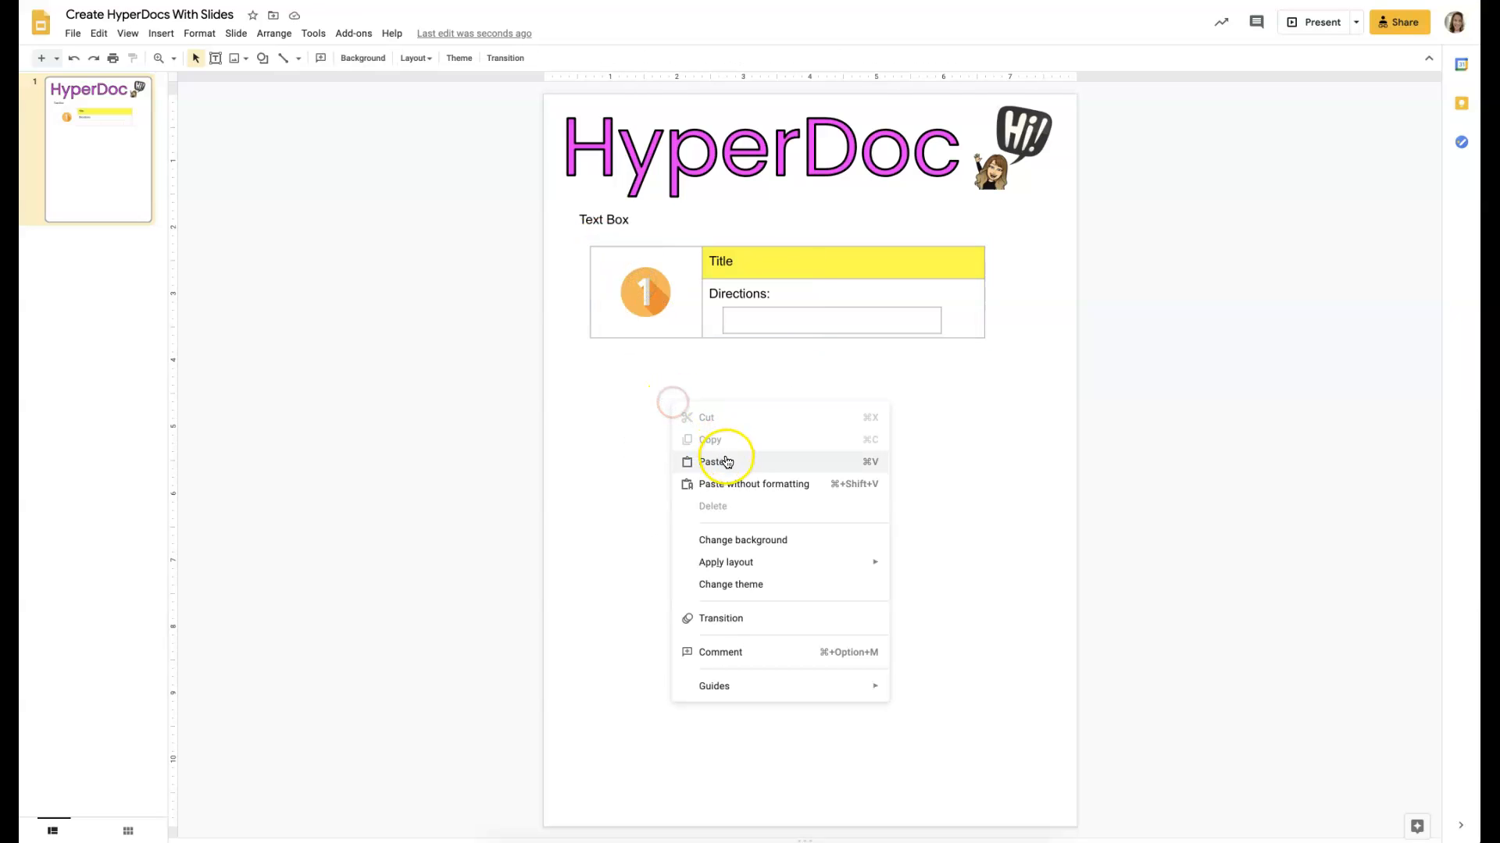
{"action": "left_click_drag", "start_coordinate": [760, 278], "coordinate": [754, 344]}
{"action": "left_click", "coordinate": [776, 535]}
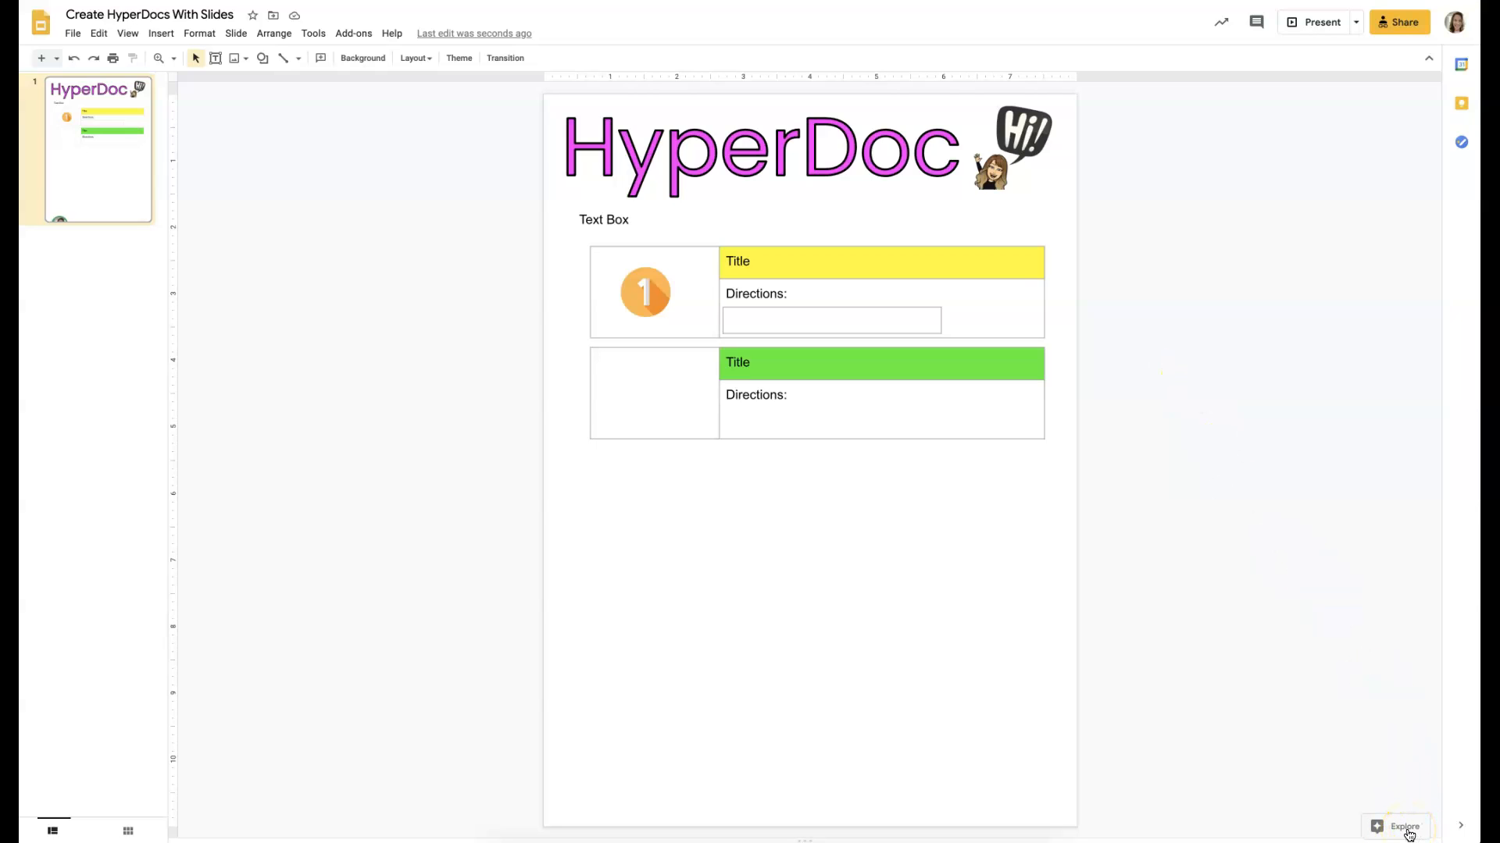
Step: Search Explore for "maps" and show the image results
{"action": "left_click", "coordinate": [1405, 829]}
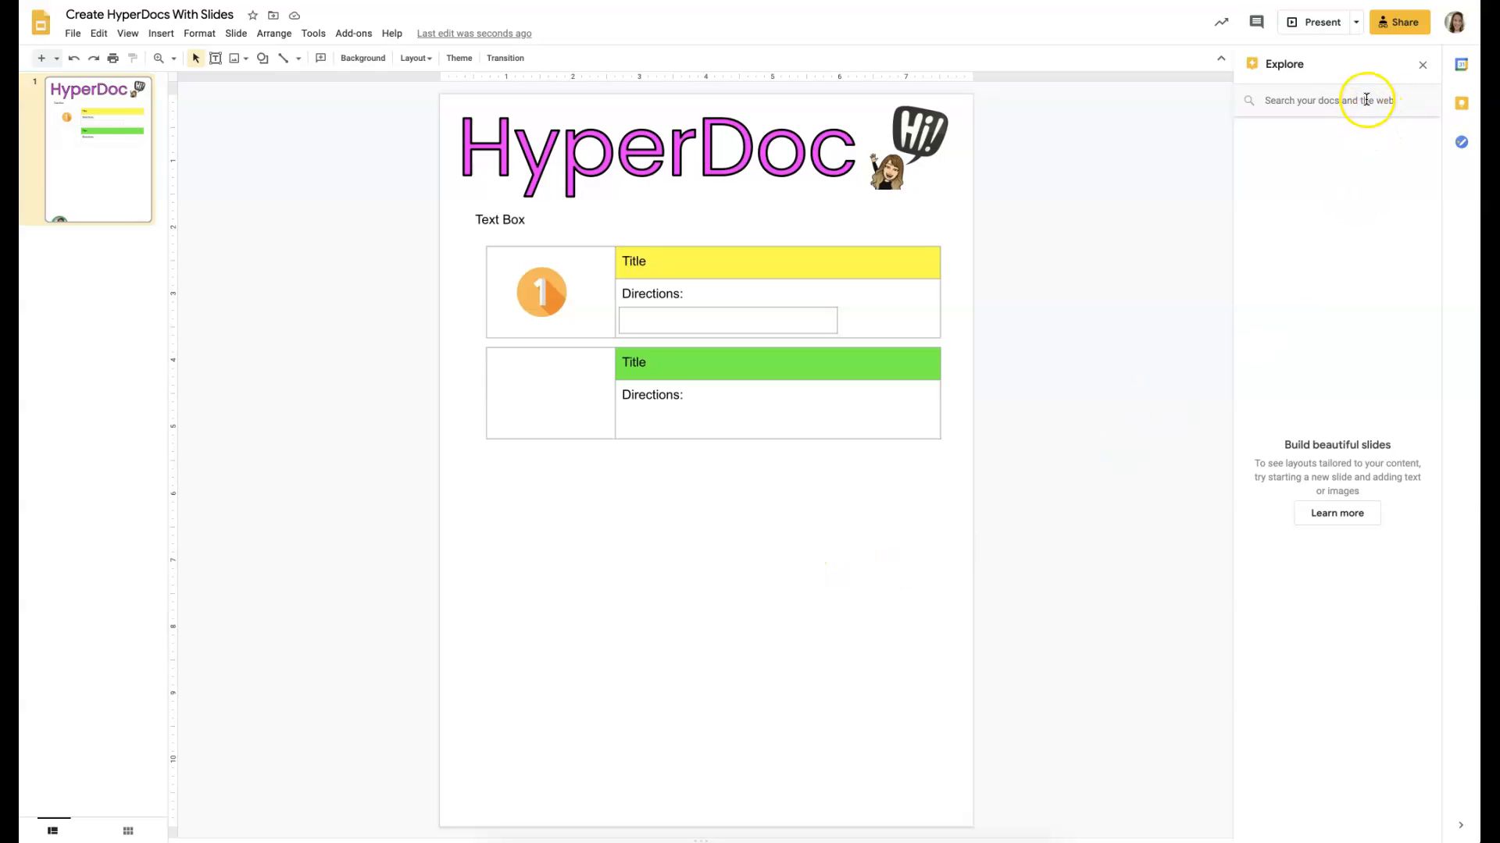
{"action": "left_click", "coordinate": [1366, 102]}
{"action": "type", "text": "map"}
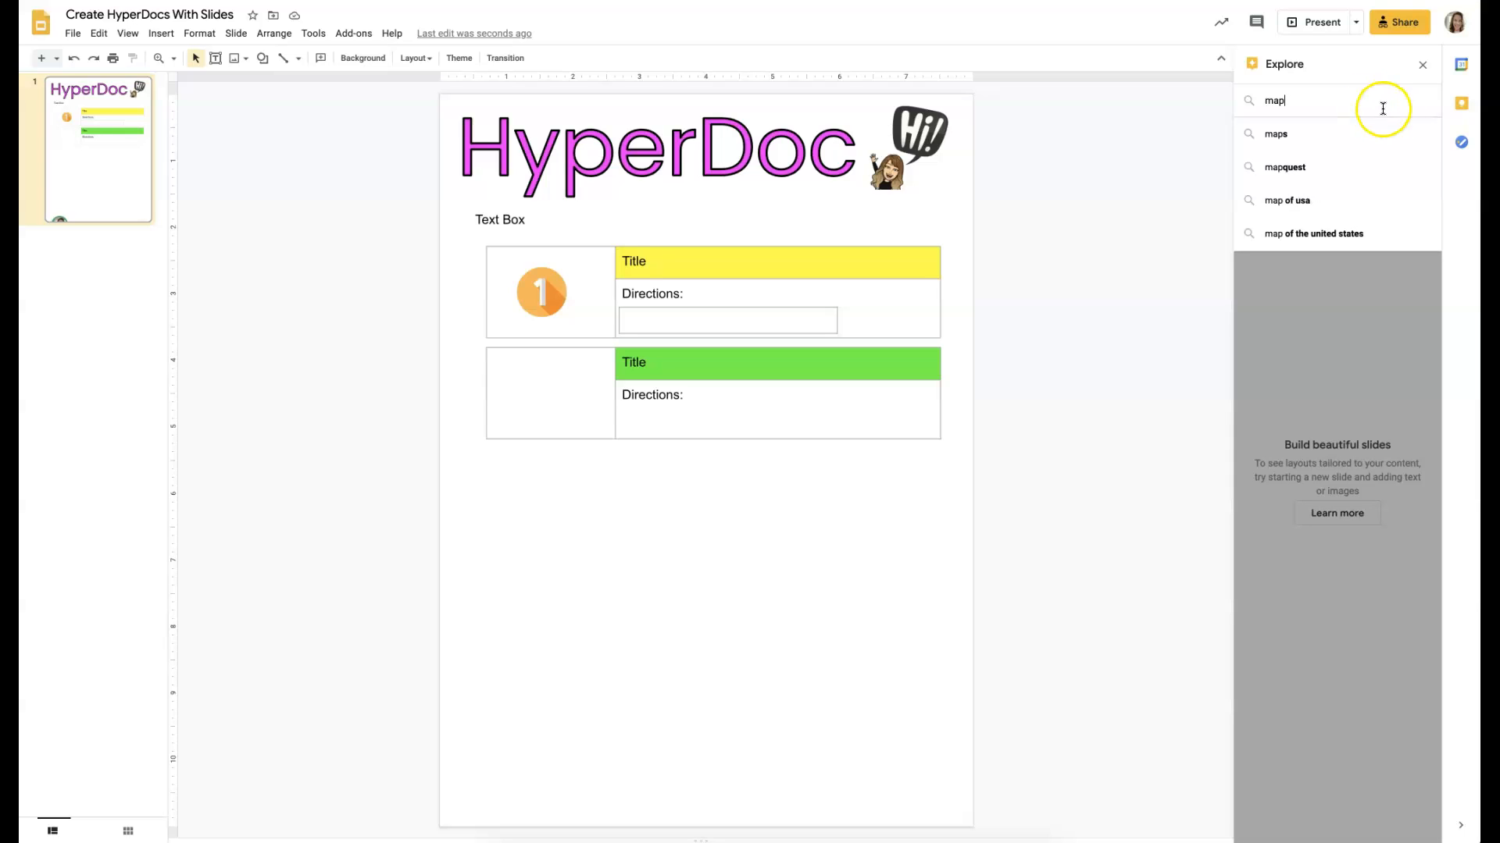
{"action": "type", "text": "s"}
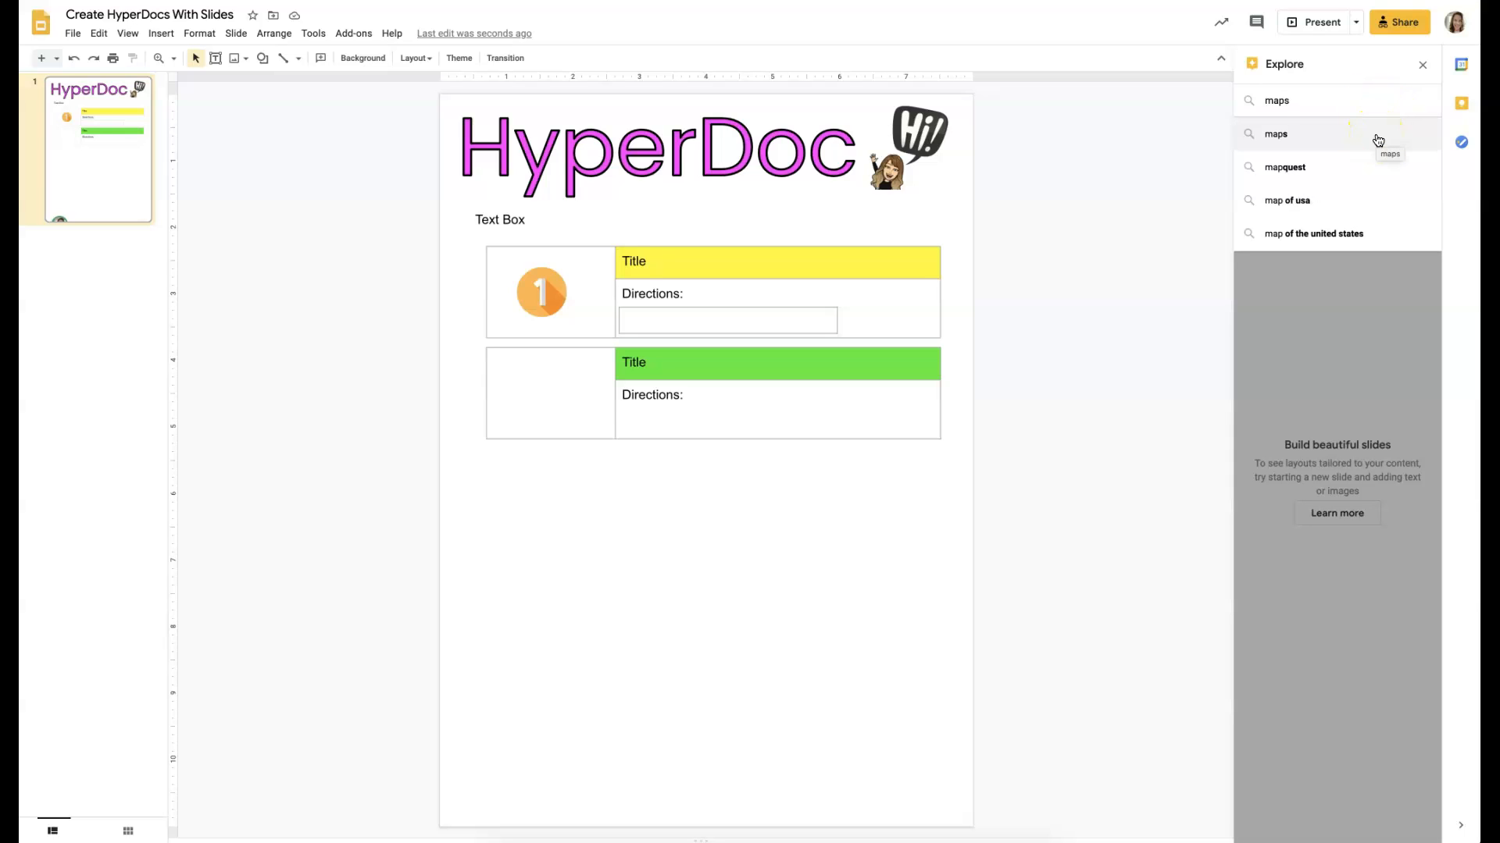
{"action": "left_click", "coordinate": [1377, 140]}
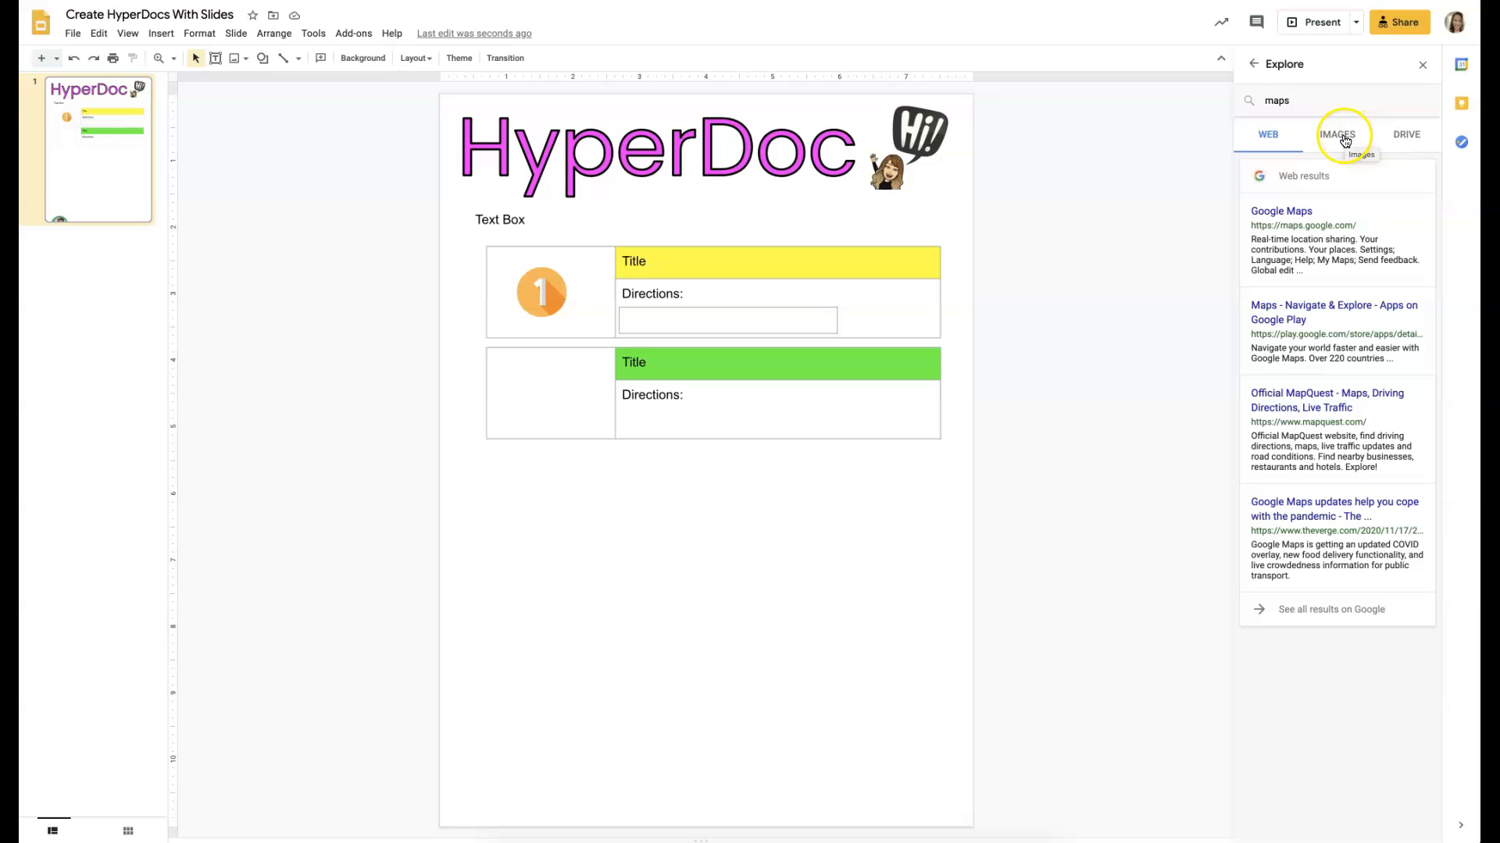
{"action": "left_click", "coordinate": [1340, 138]}
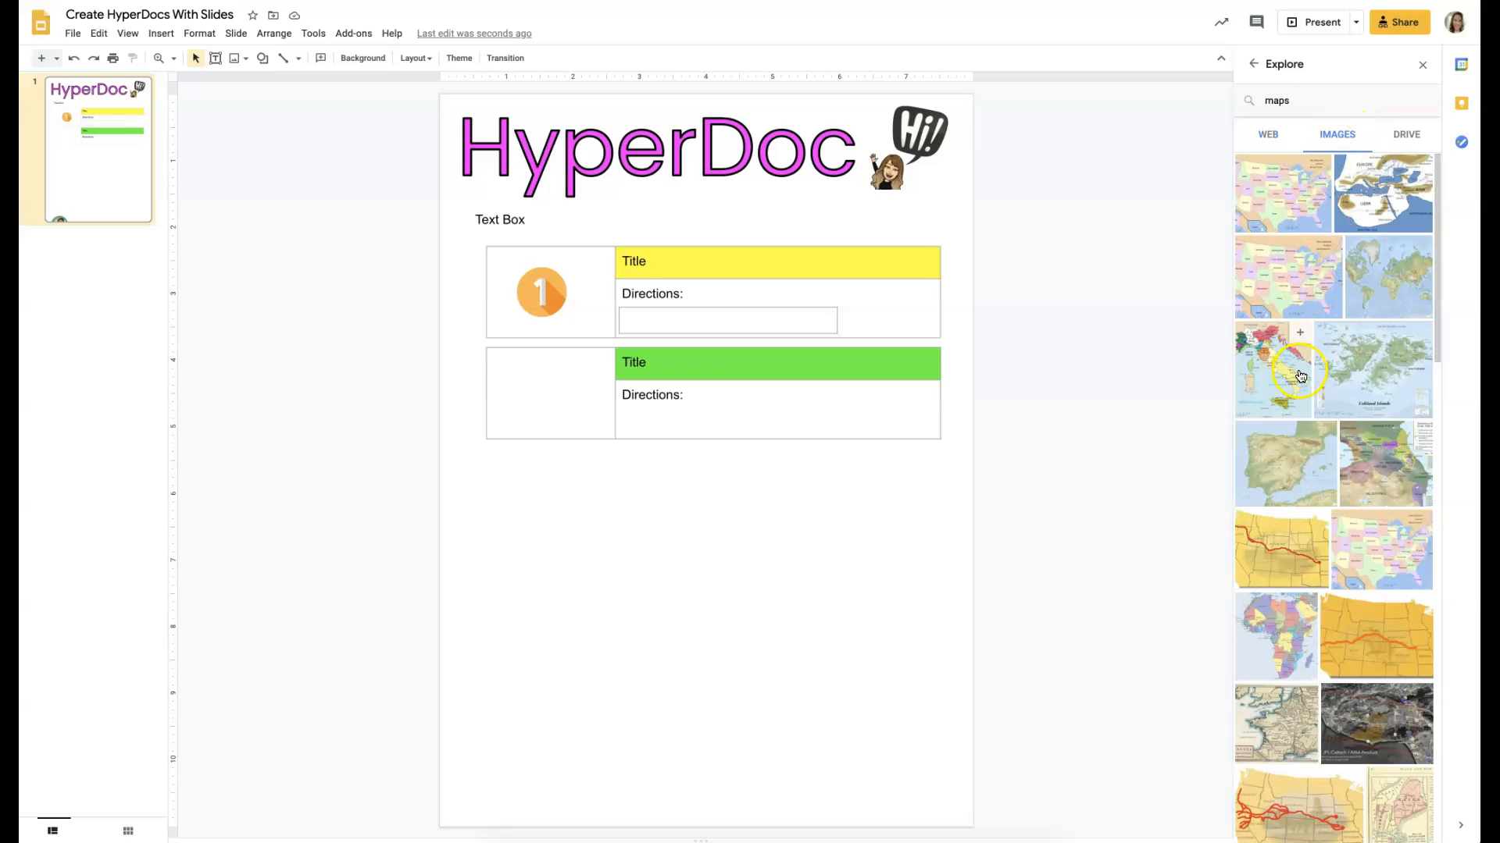
Step: Browse the map images and insert the first one, the United States map with state names, onto the slide
{"action": "scroll", "coordinate": [1299, 344], "scroll_direction": "down", "scroll_amount": 8}
{"action": "scroll", "coordinate": [1301, 378], "scroll_direction": "down", "scroll_amount": 1}
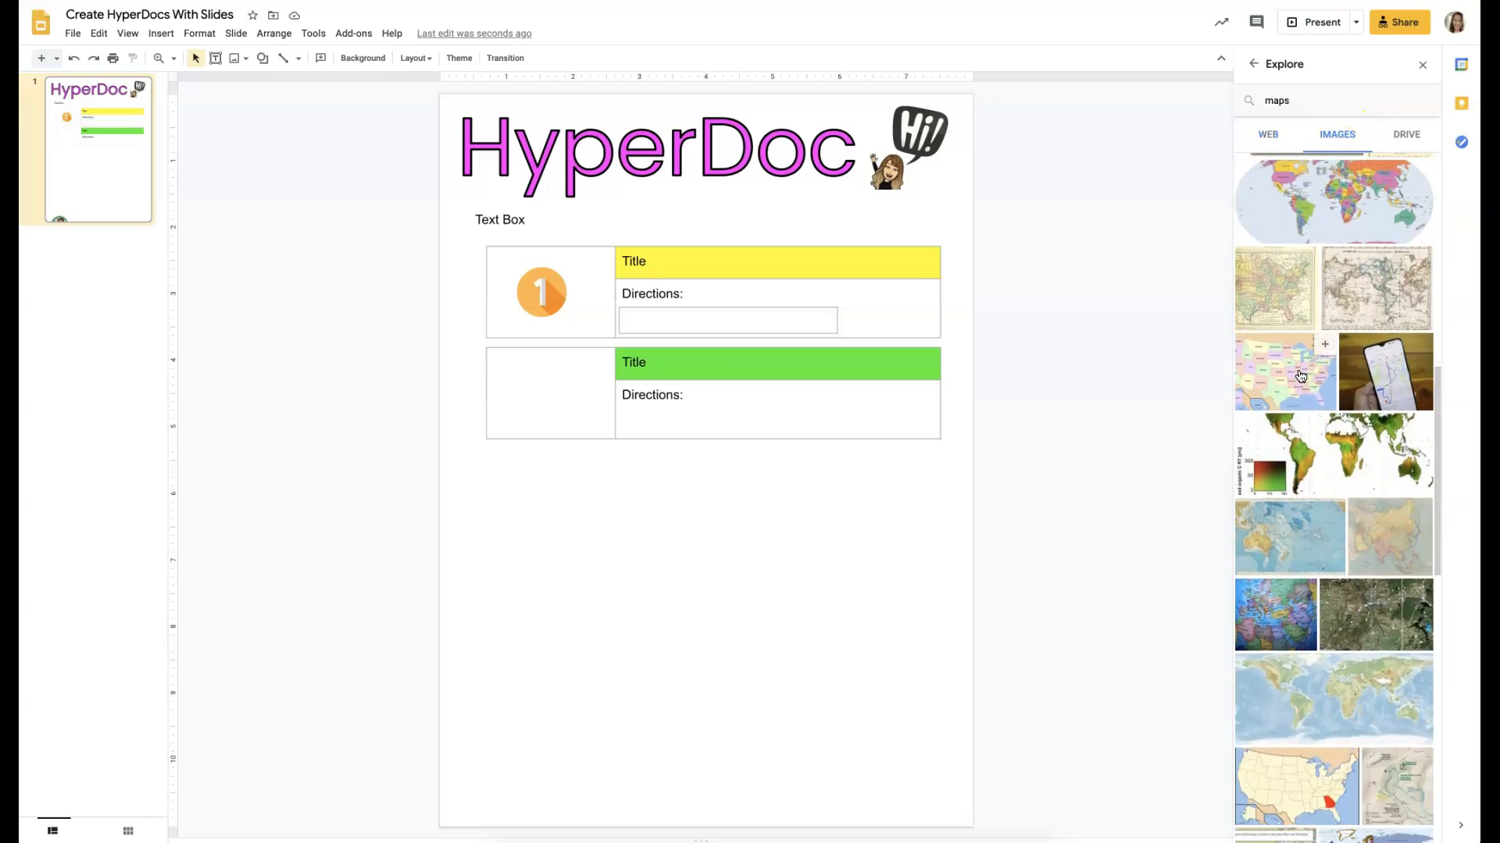
{"action": "scroll", "coordinate": [1301, 377], "scroll_direction": "up", "scroll_amount": 10}
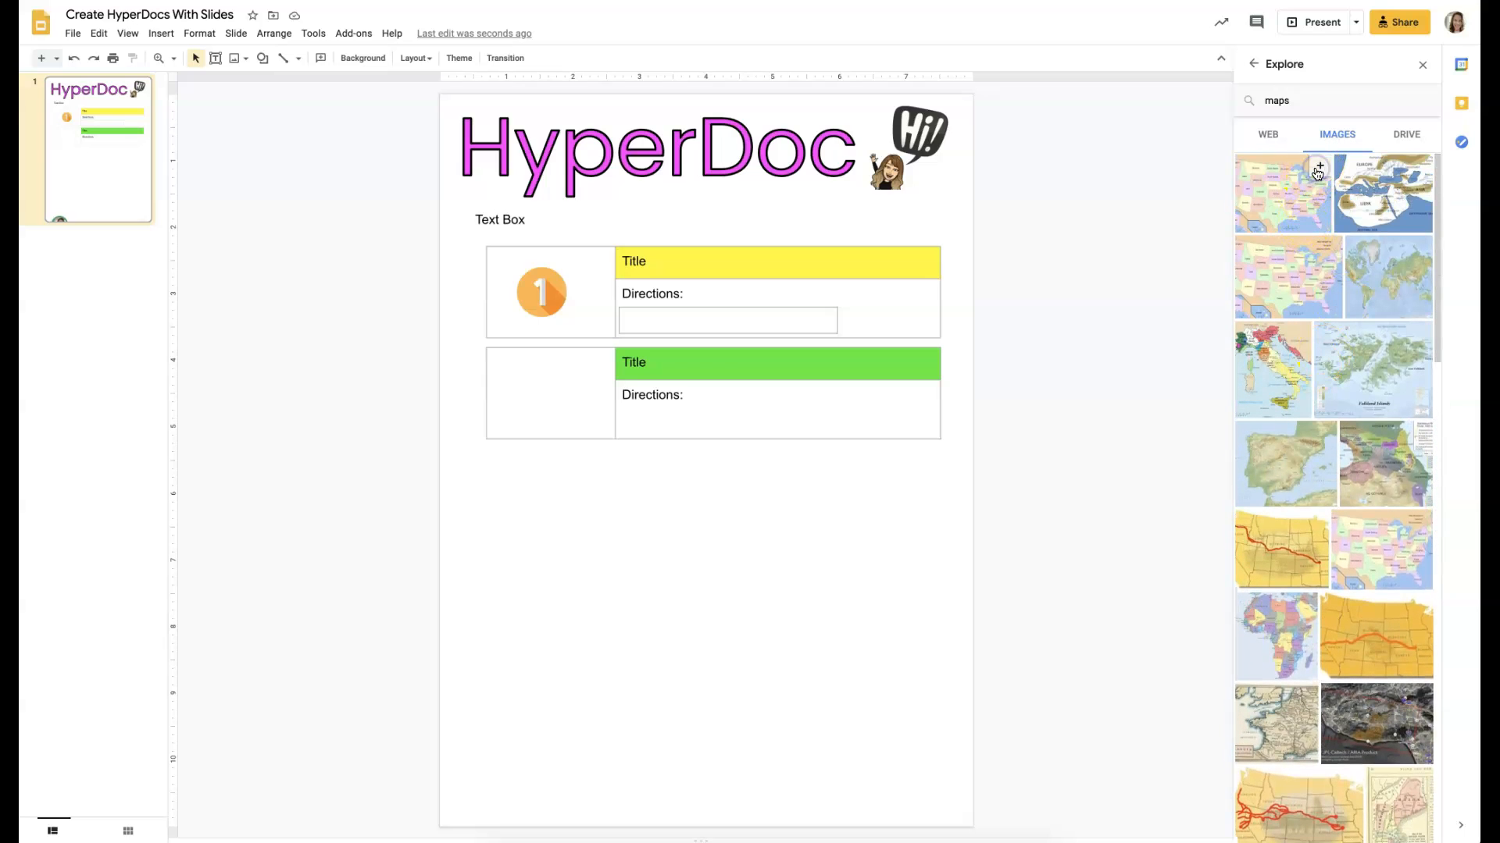
{"action": "left_click", "coordinate": [1317, 168]}
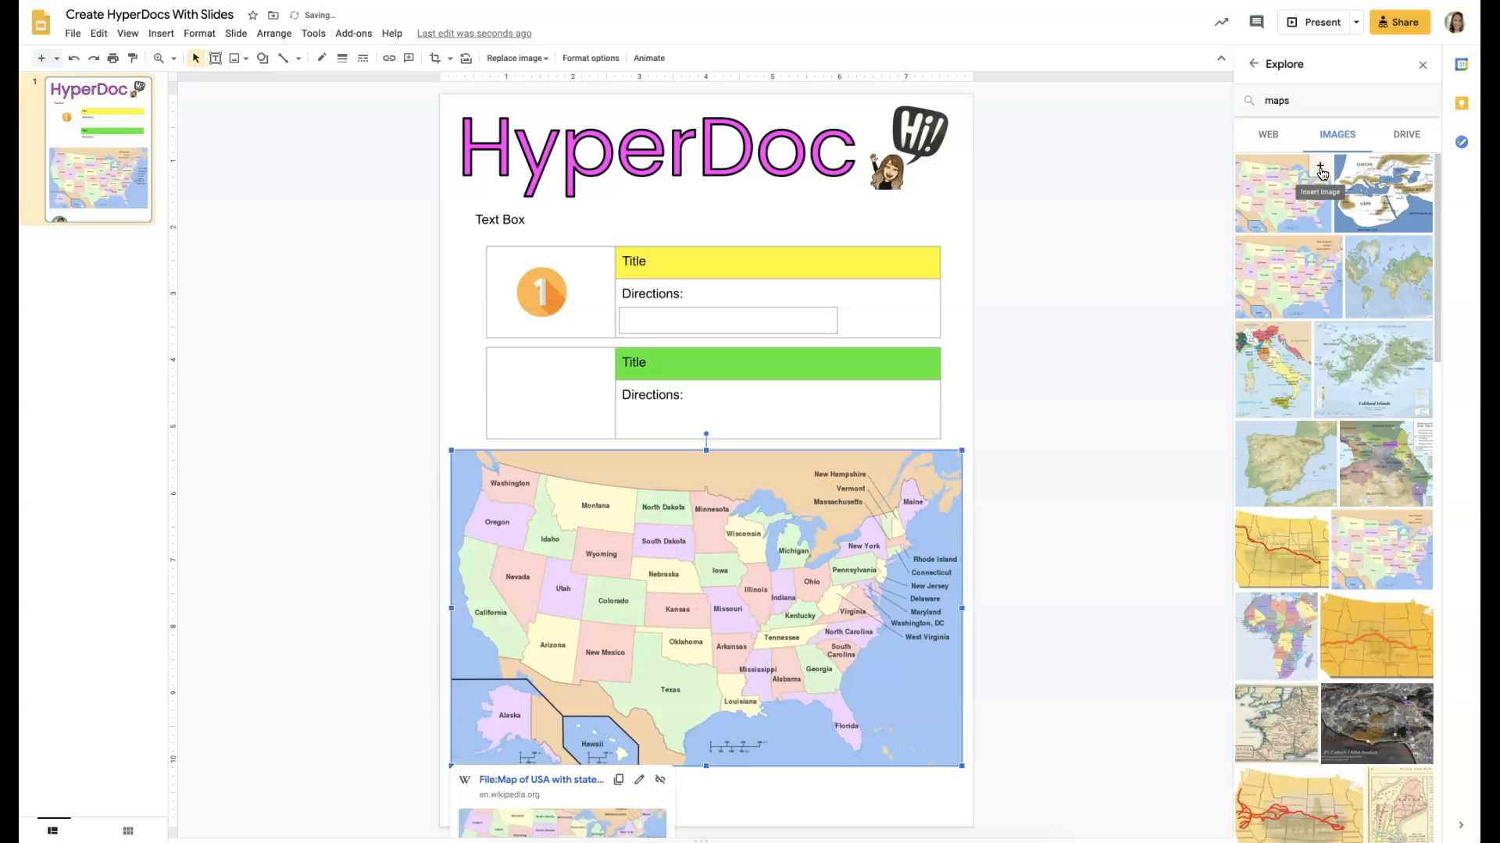
{"action": "left_click", "coordinate": [1163, 269]}
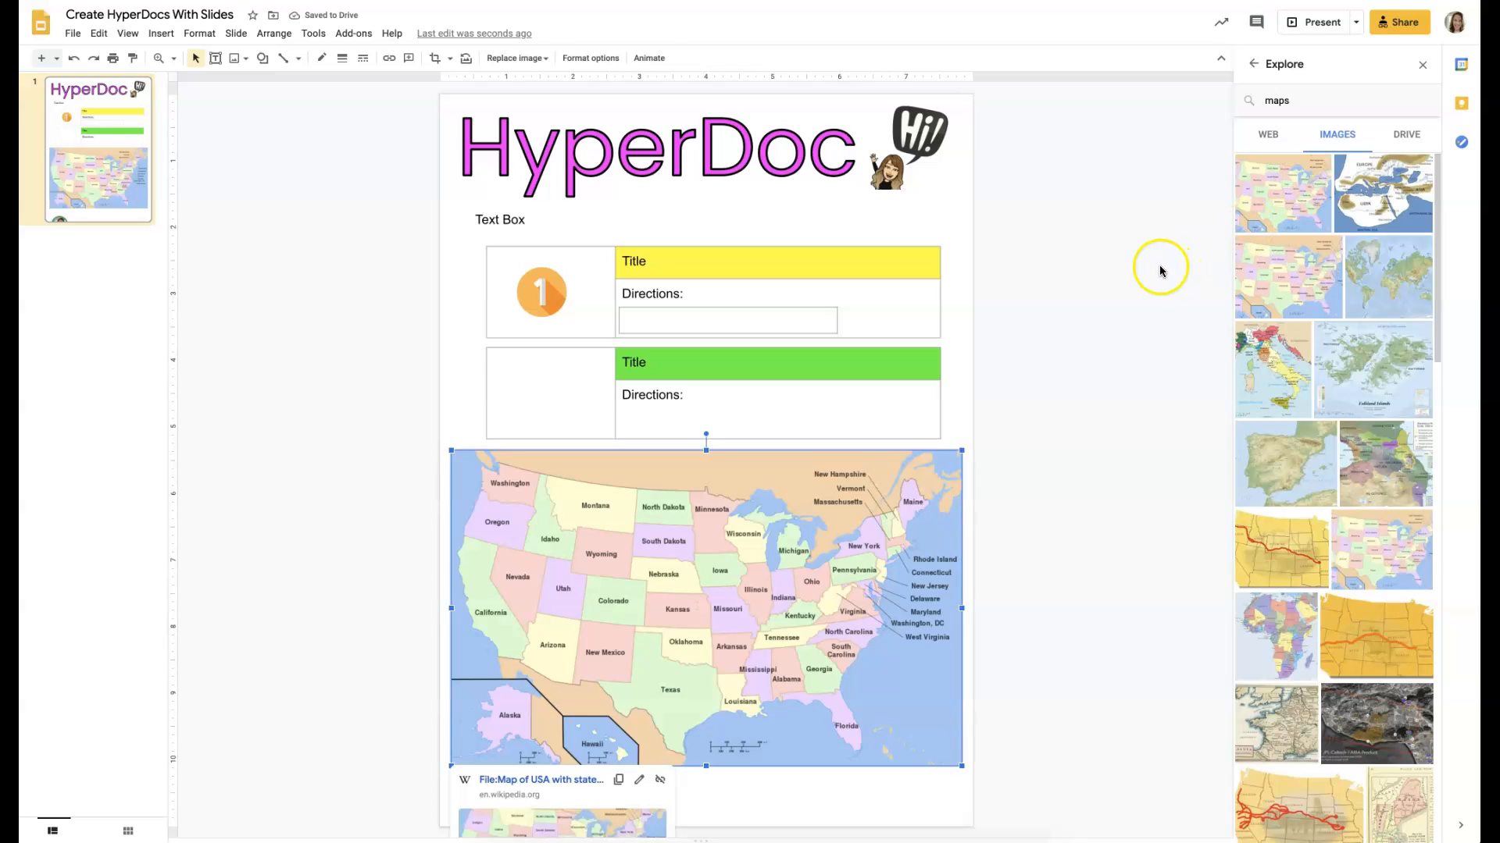
Step: Resize the United States map proportionally so its right edge lines up with the tables above
{"action": "left_click", "coordinate": [959, 456]}
{"action": "left_click_drag", "start_coordinate": [961, 448], "coordinate": [834, 522]}
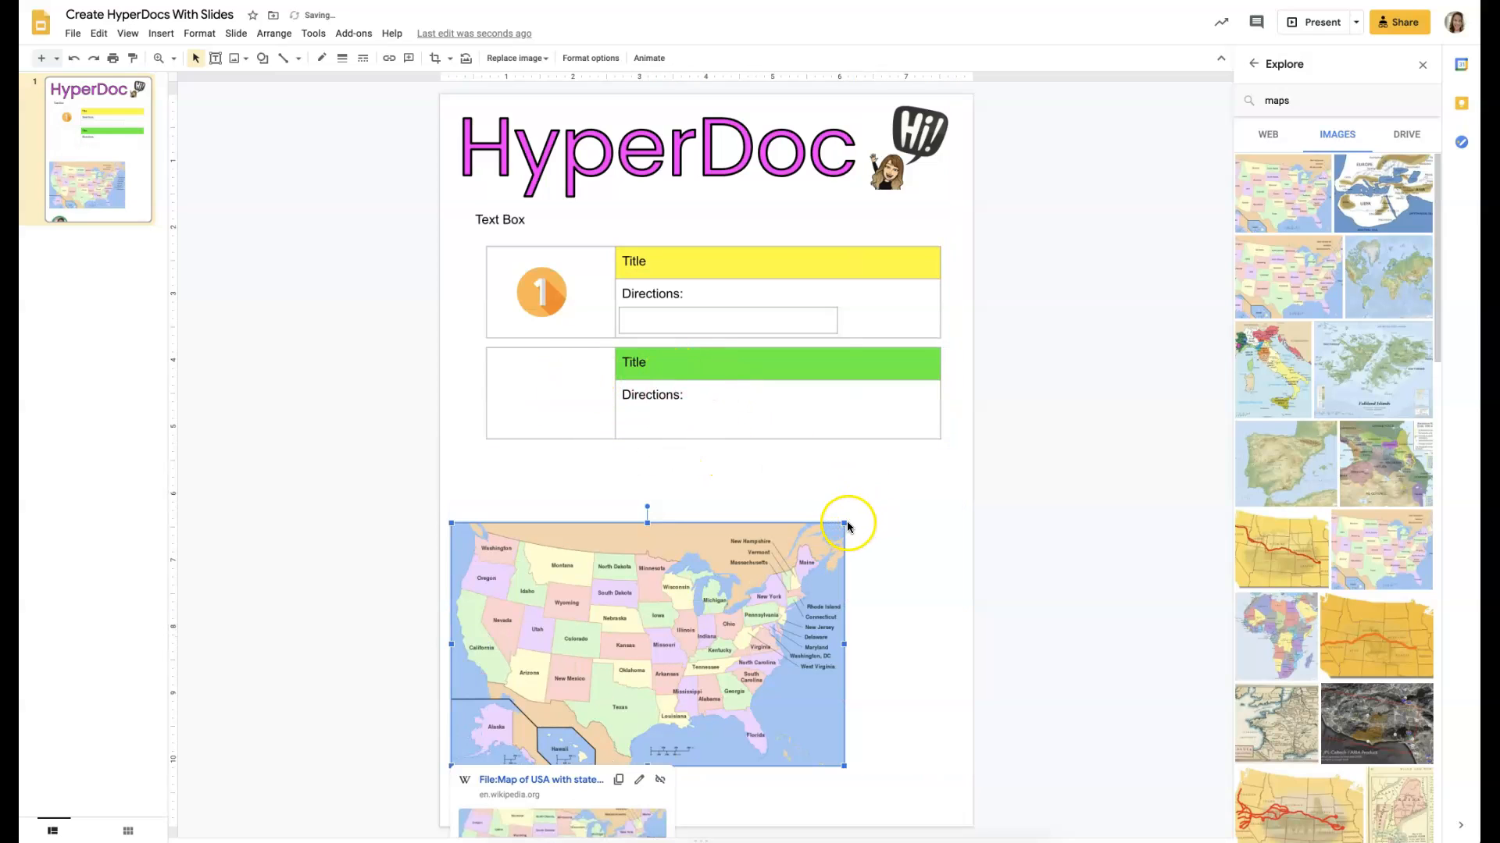
{"action": "left_click_drag", "start_coordinate": [843, 522], "coordinate": [942, 480]}
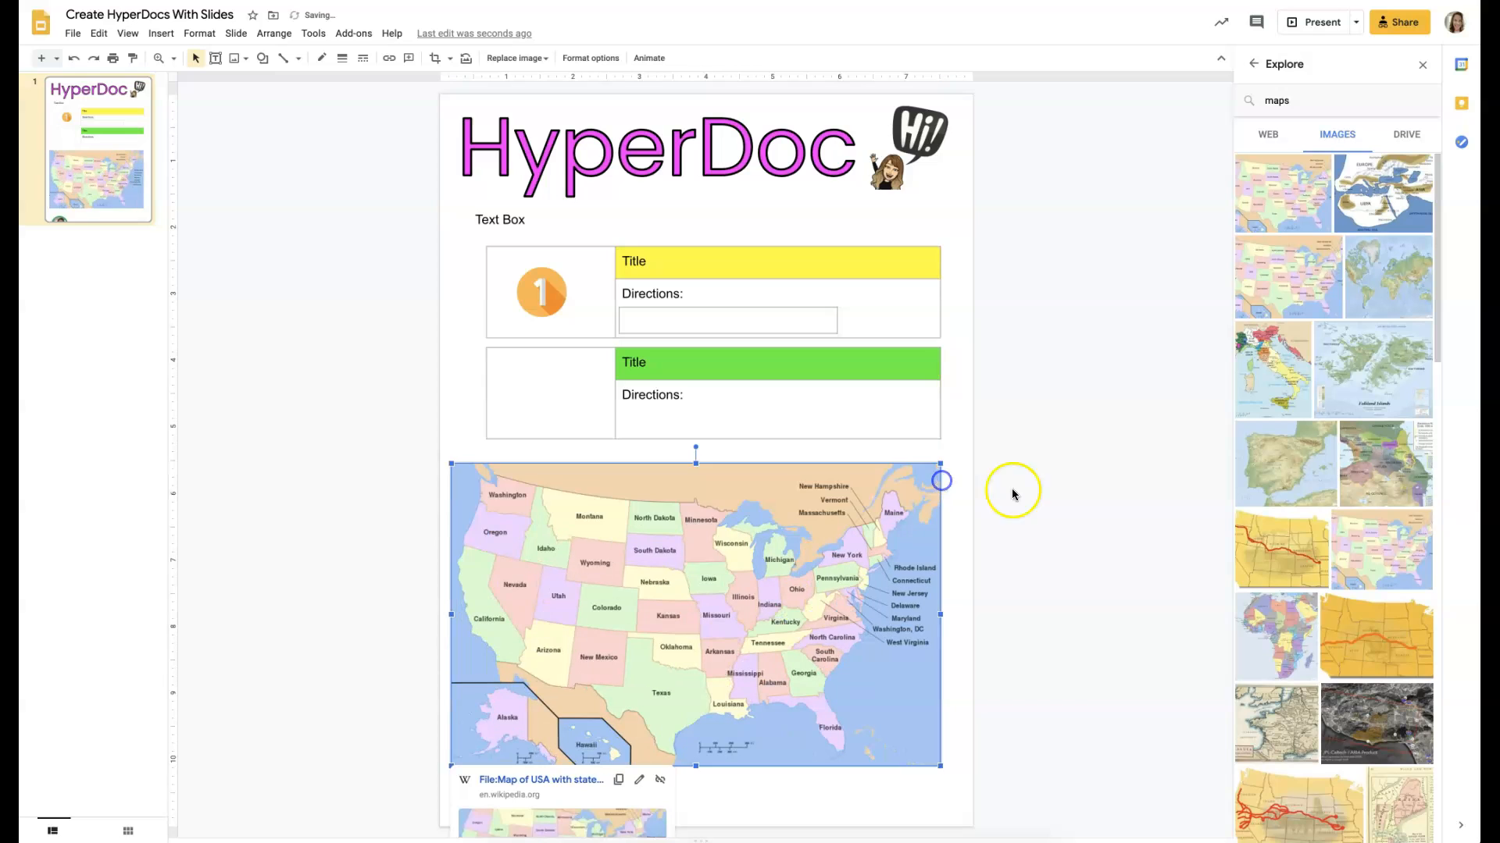
{"action": "left_click", "coordinate": [1037, 492]}
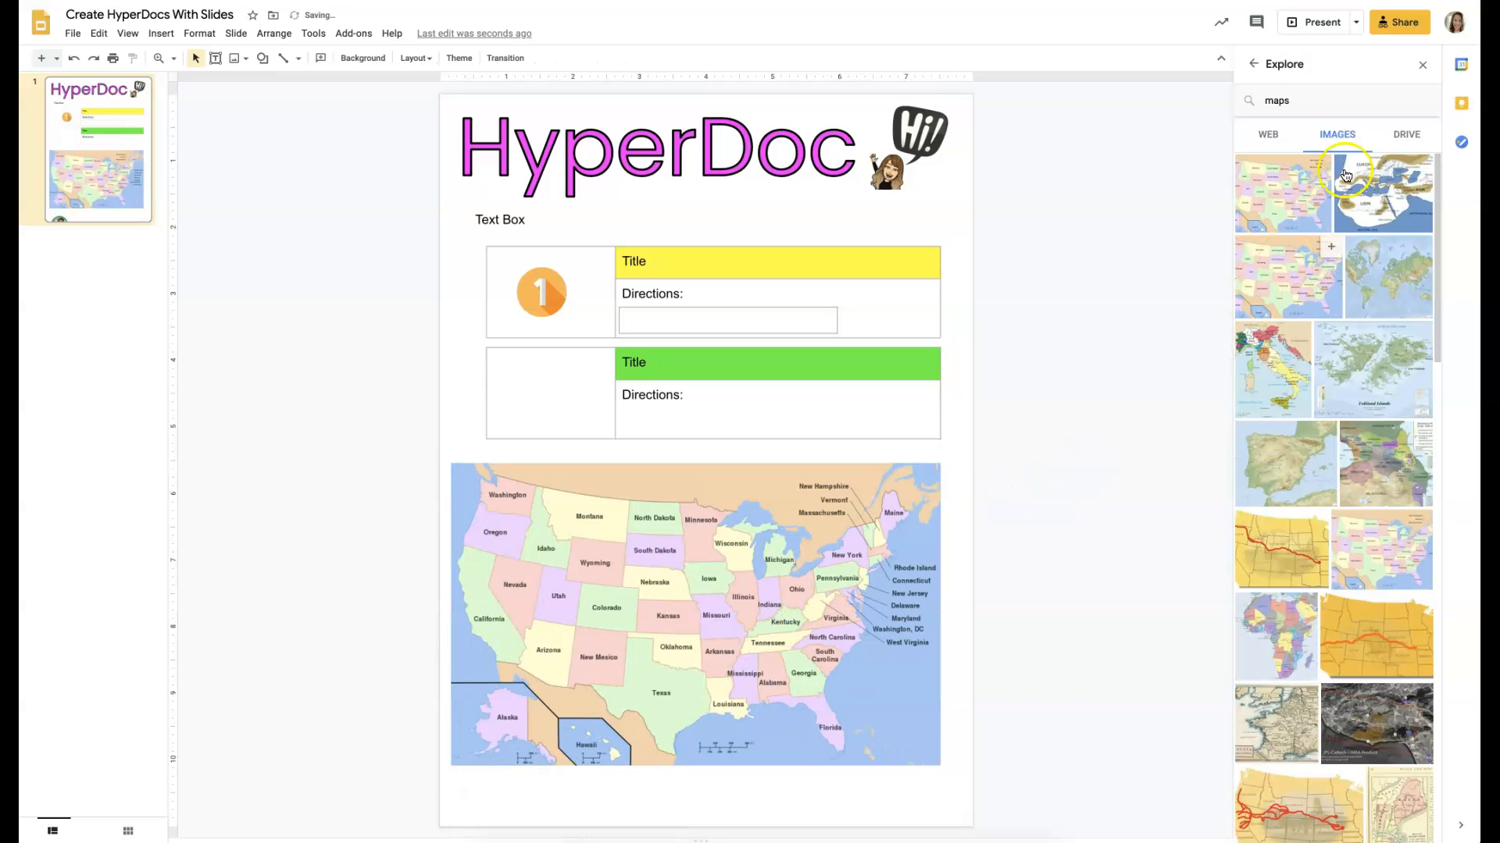
Step: Close Explore, insert the video-camera icon from the Icons folder in Google Drive, and place it small over Michigan on the map
{"action": "left_click", "coordinate": [1422, 65]}
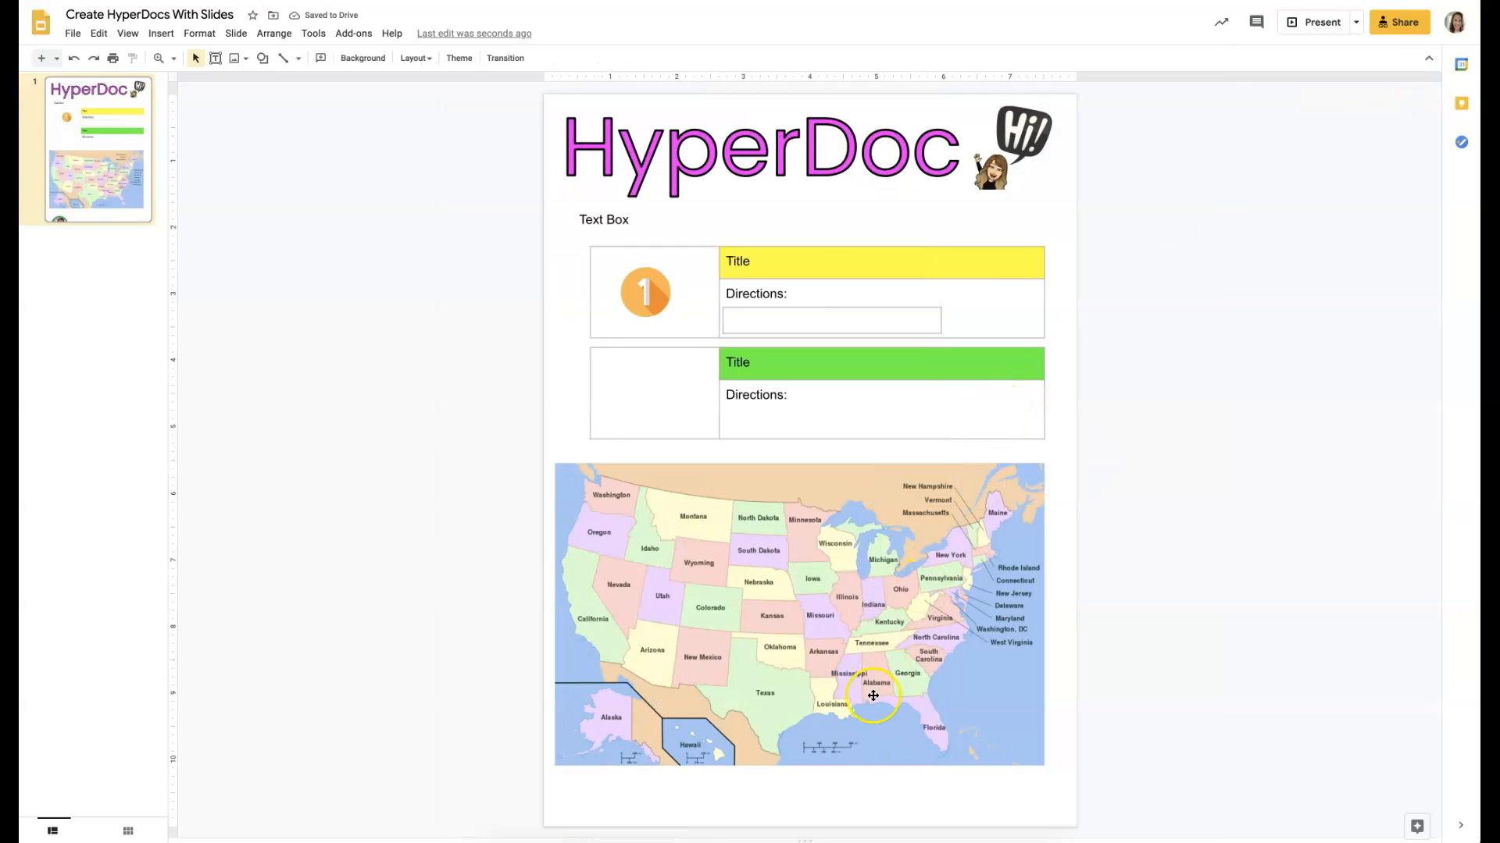
{"action": "left_click", "coordinate": [902, 801]}
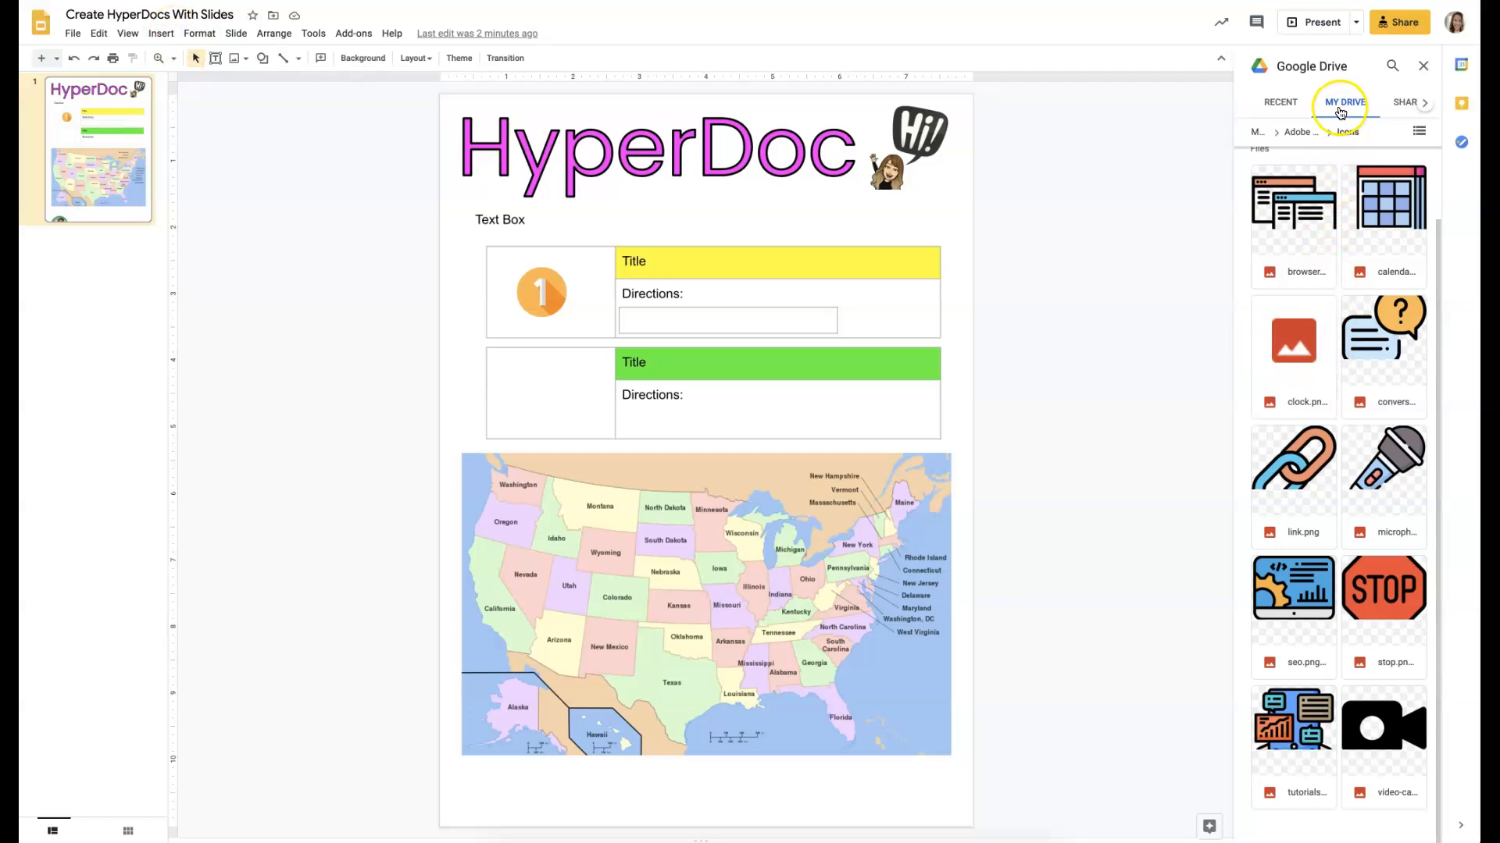
{"action": "left_click", "coordinate": [1376, 741]}
{"action": "left_click", "coordinate": [1406, 828]}
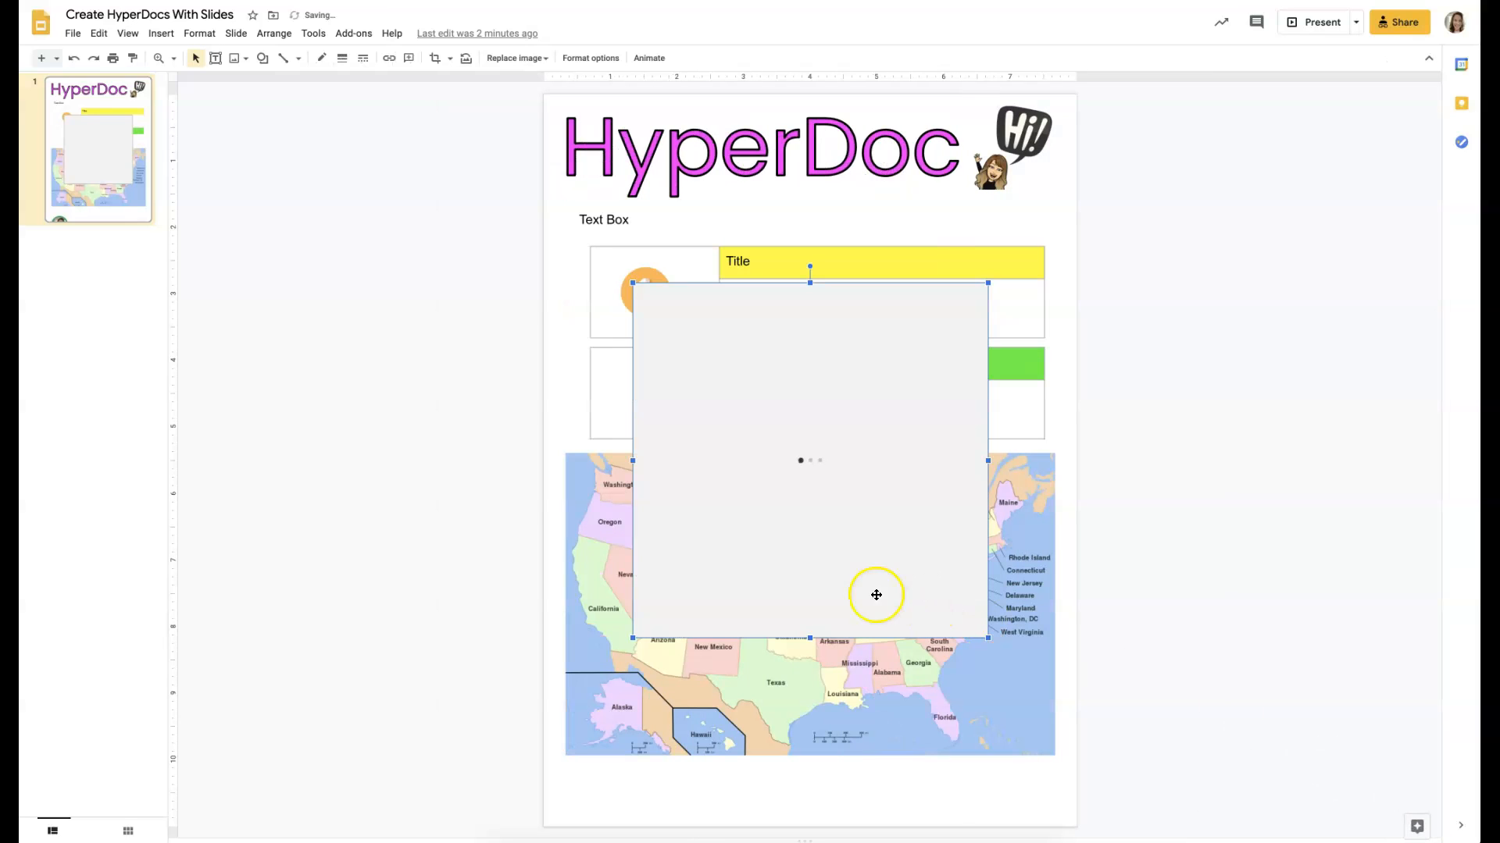
{"action": "left_click_drag", "start_coordinate": [644, 633], "coordinate": [925, 557]}
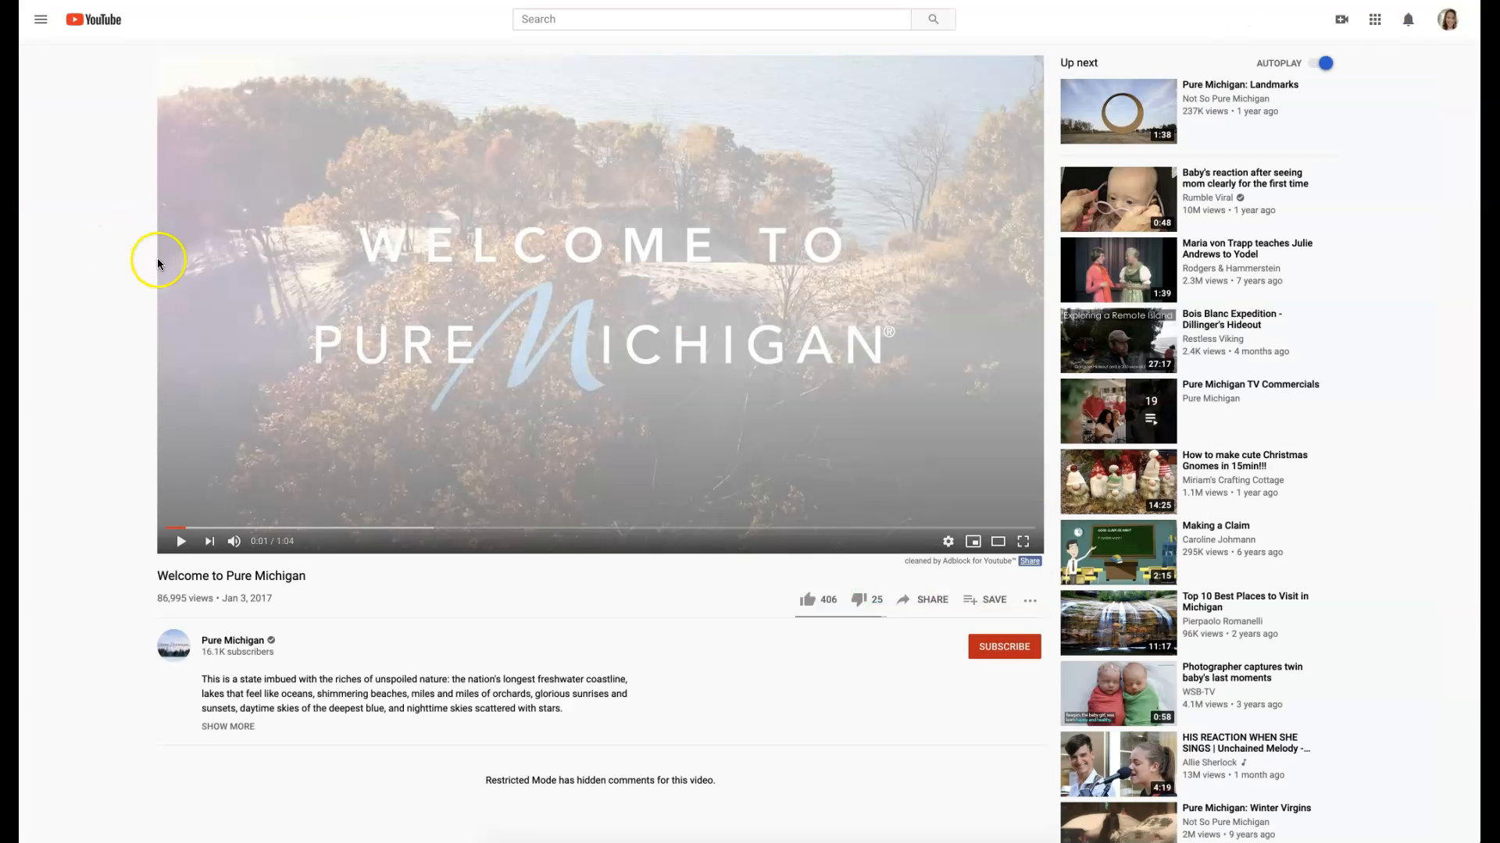
Step: Switch to YouTube and copy the share link of the "Welcome to Pure Michigan" video
{"action": "left_click", "coordinate": [922, 600]}
{"action": "left_click", "coordinate": [745, 444]}
{"action": "key", "text": "super+c"}
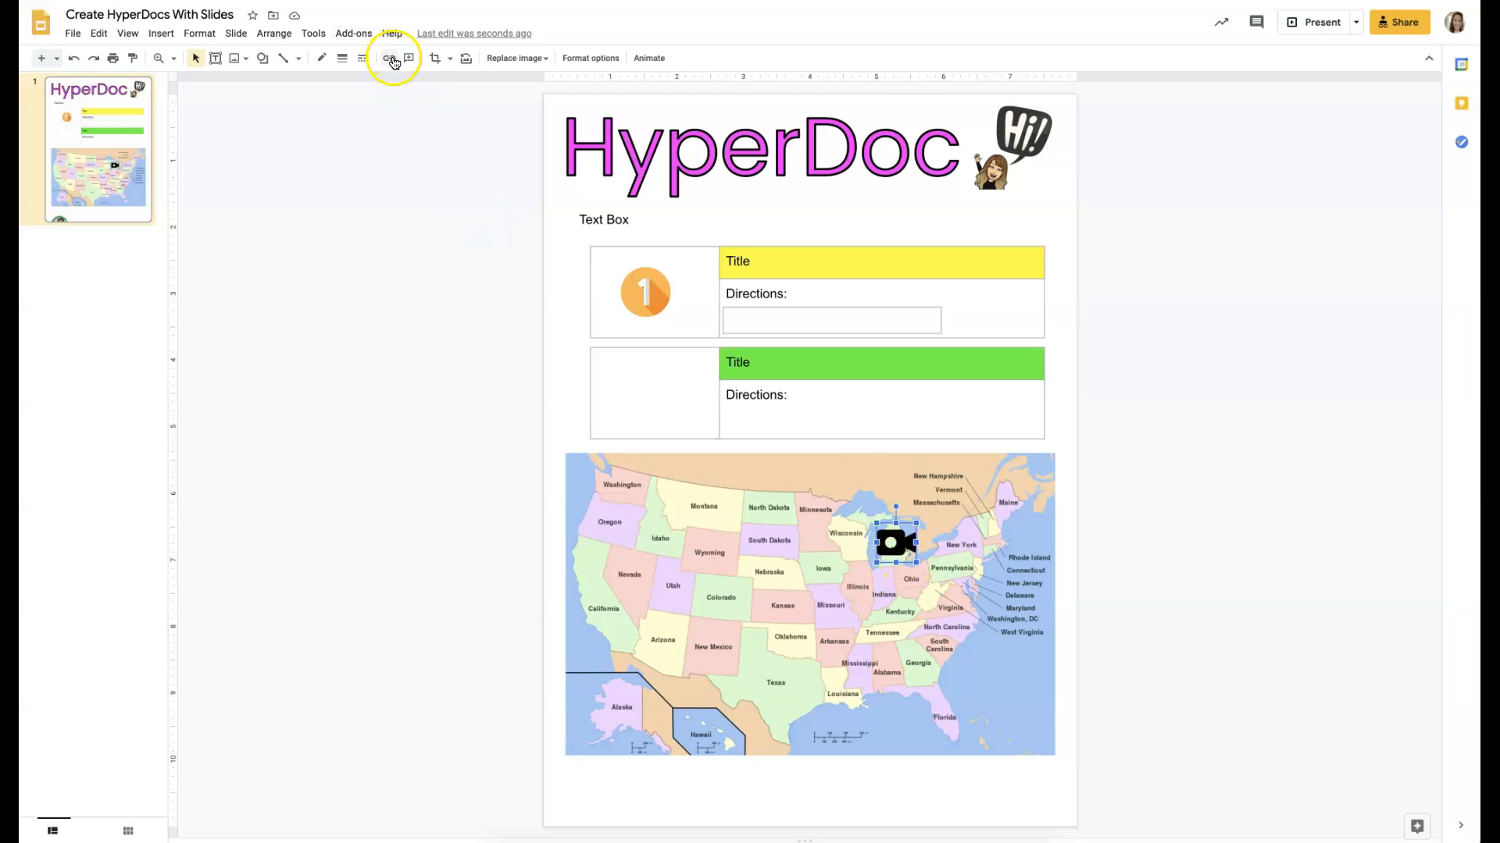
Step: Link the video-camera icon on the map to the copied YouTube address and check the link preview
{"action": "left_click", "coordinate": [389, 59]}
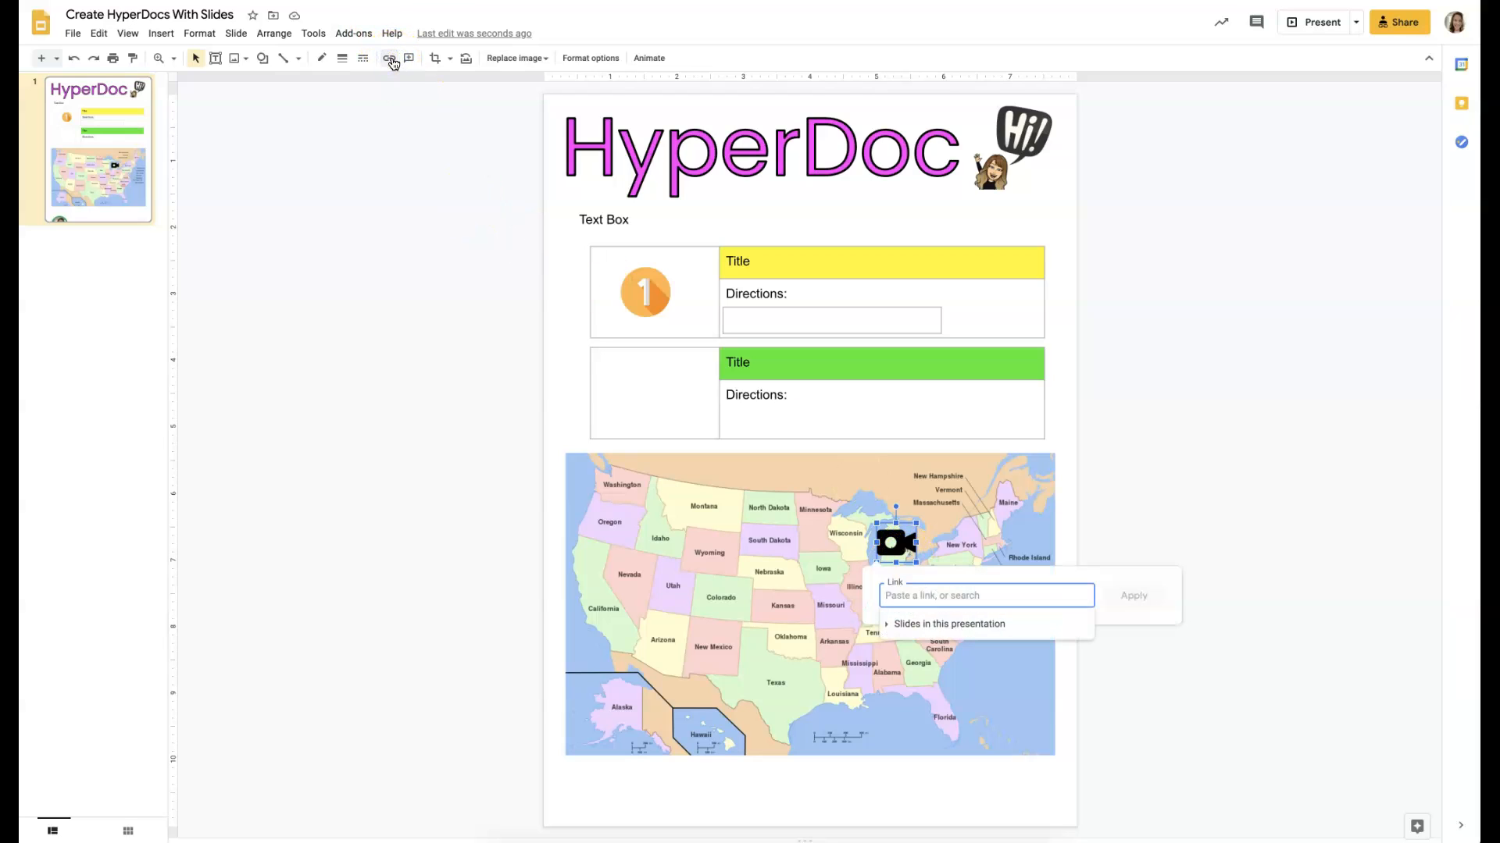
{"action": "key", "text": "super+v"}
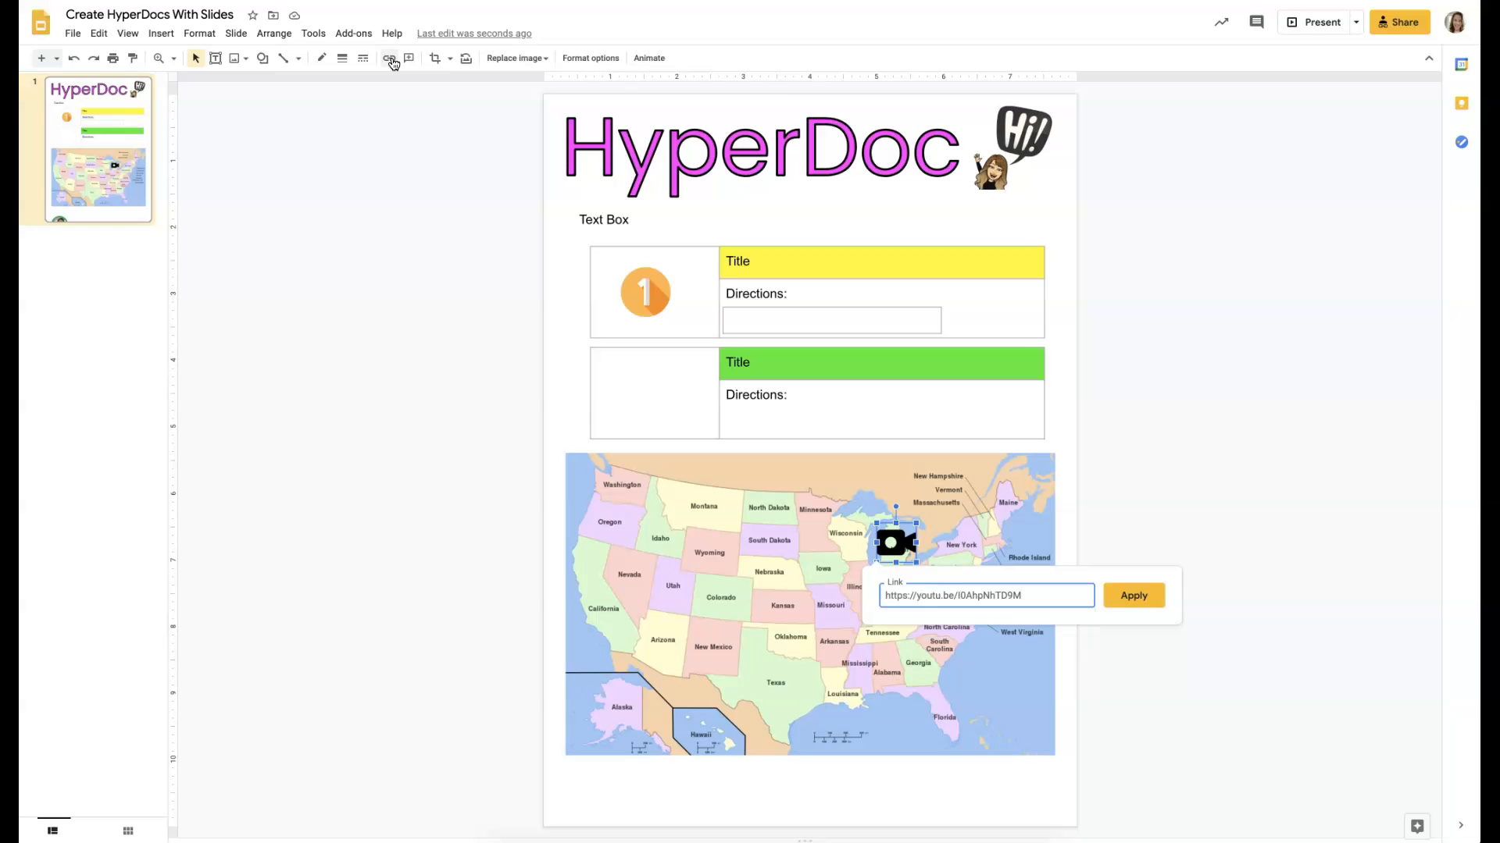
{"action": "left_click", "coordinate": [1141, 596]}
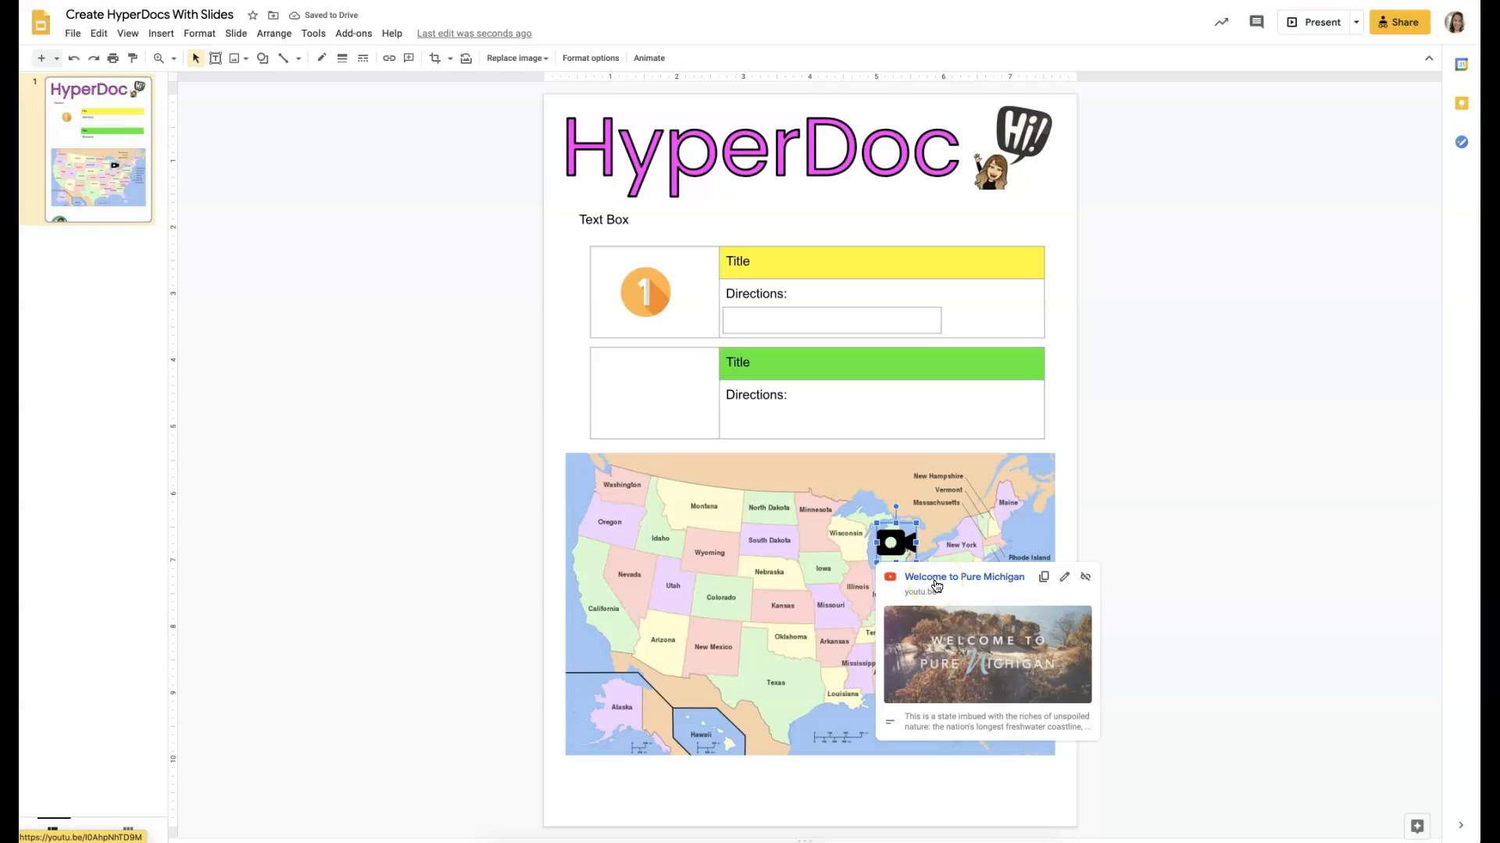
{"action": "left_click", "coordinate": [987, 646]}
{"action": "left_click", "coordinate": [792, 391]}
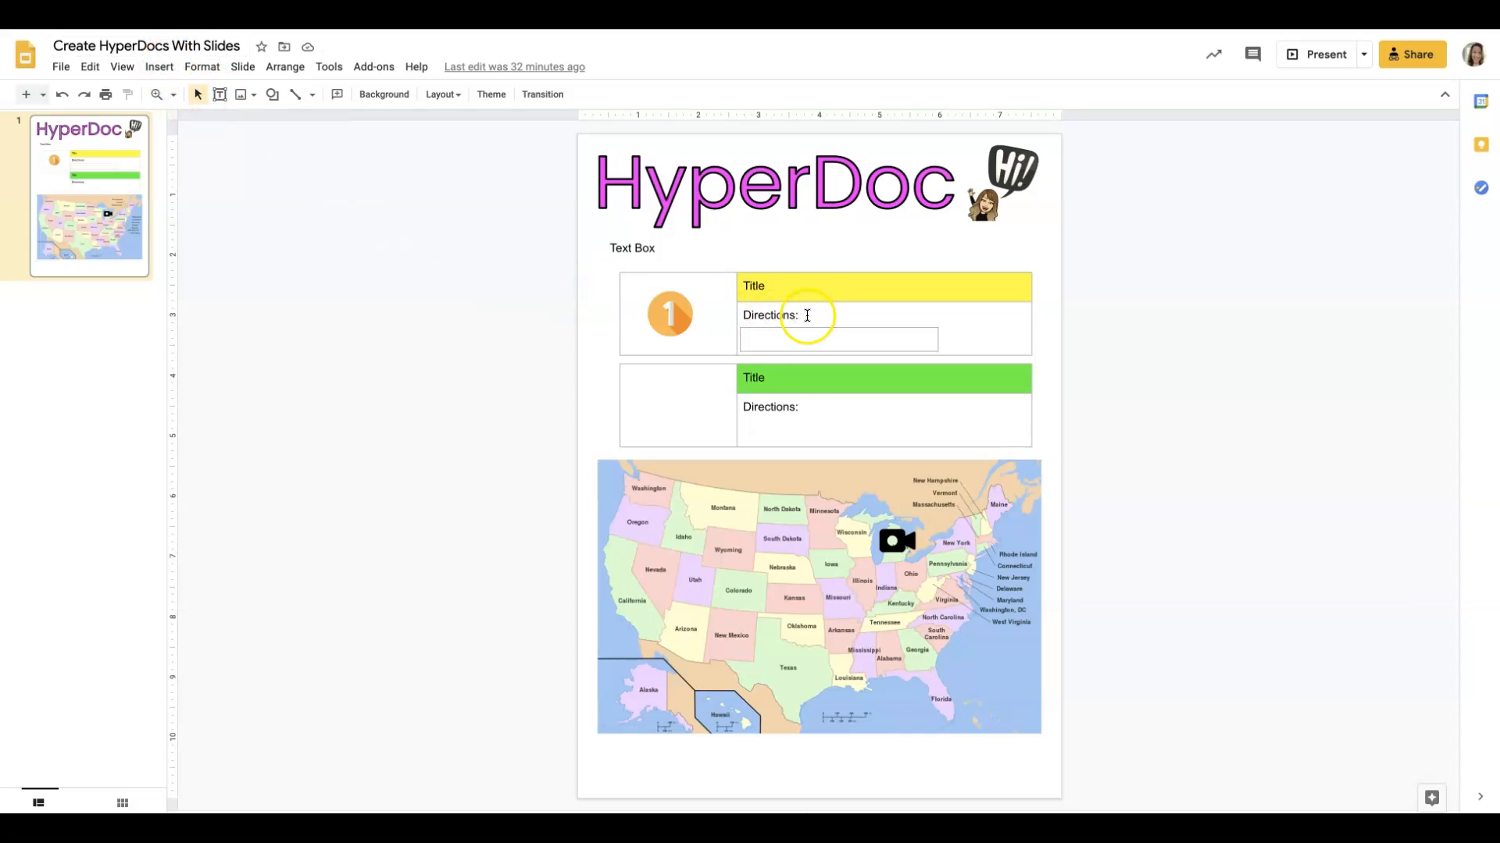
Step: Add an "Audio:" line below "Directions:" in the table with the green title row
{"action": "left_click", "coordinate": [812, 409]}
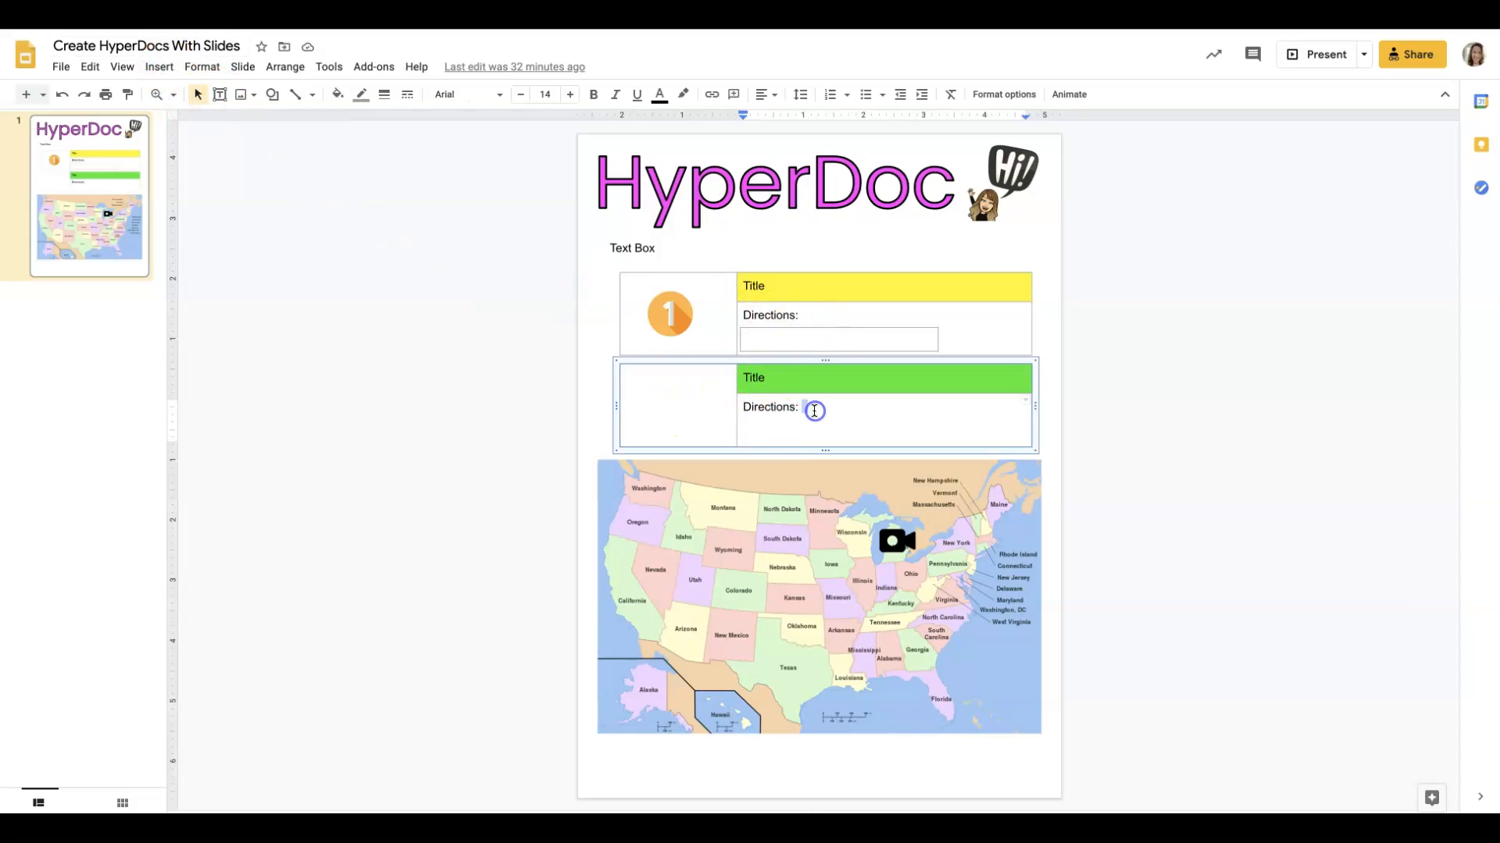
{"action": "key", "text": "Return"}
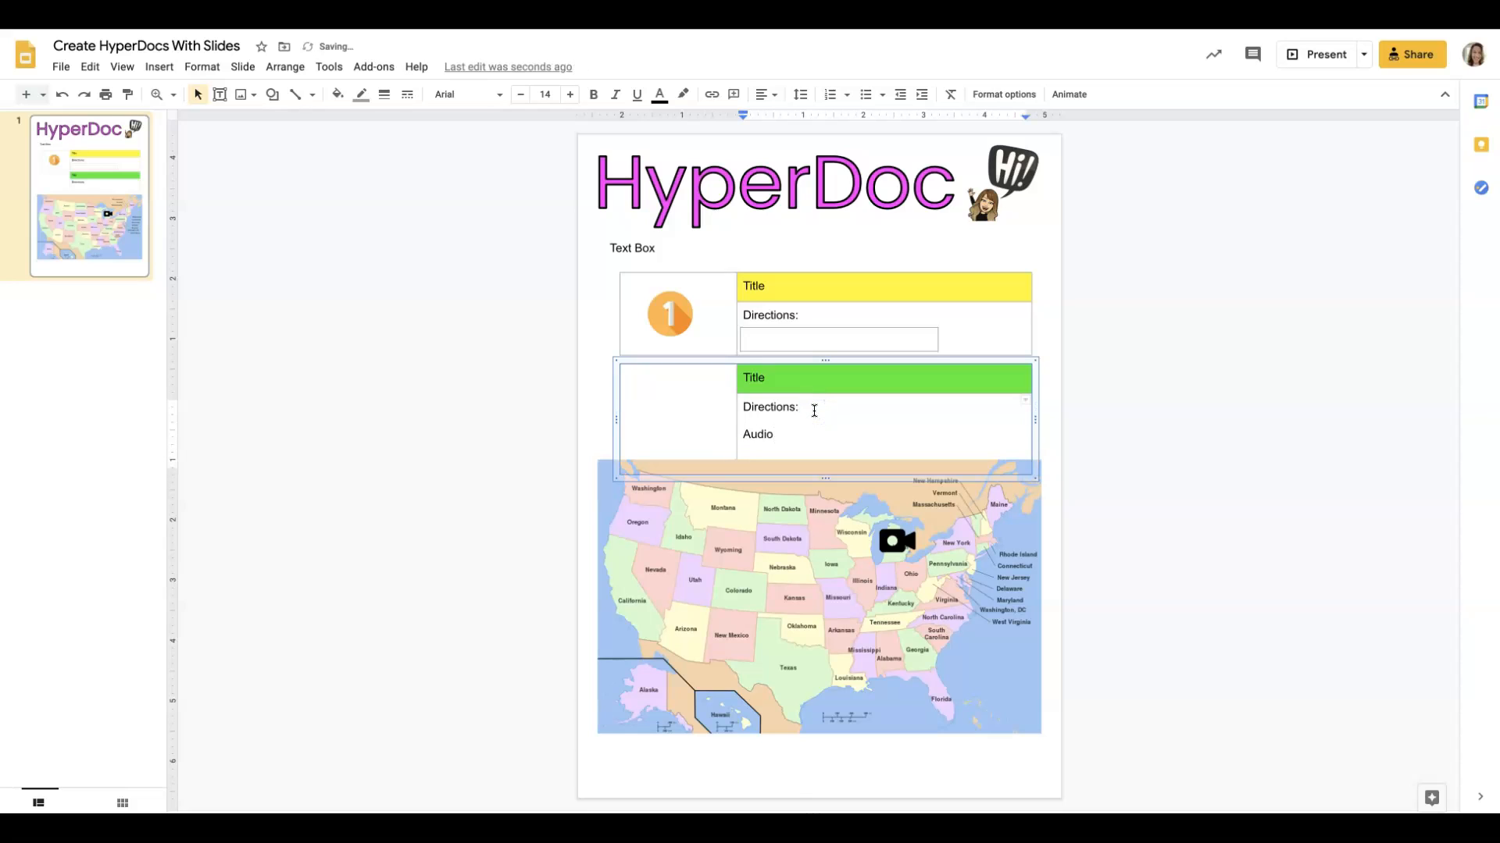
{"action": "left_click_drag", "start_coordinate": [742, 435], "coordinate": [781, 435]}
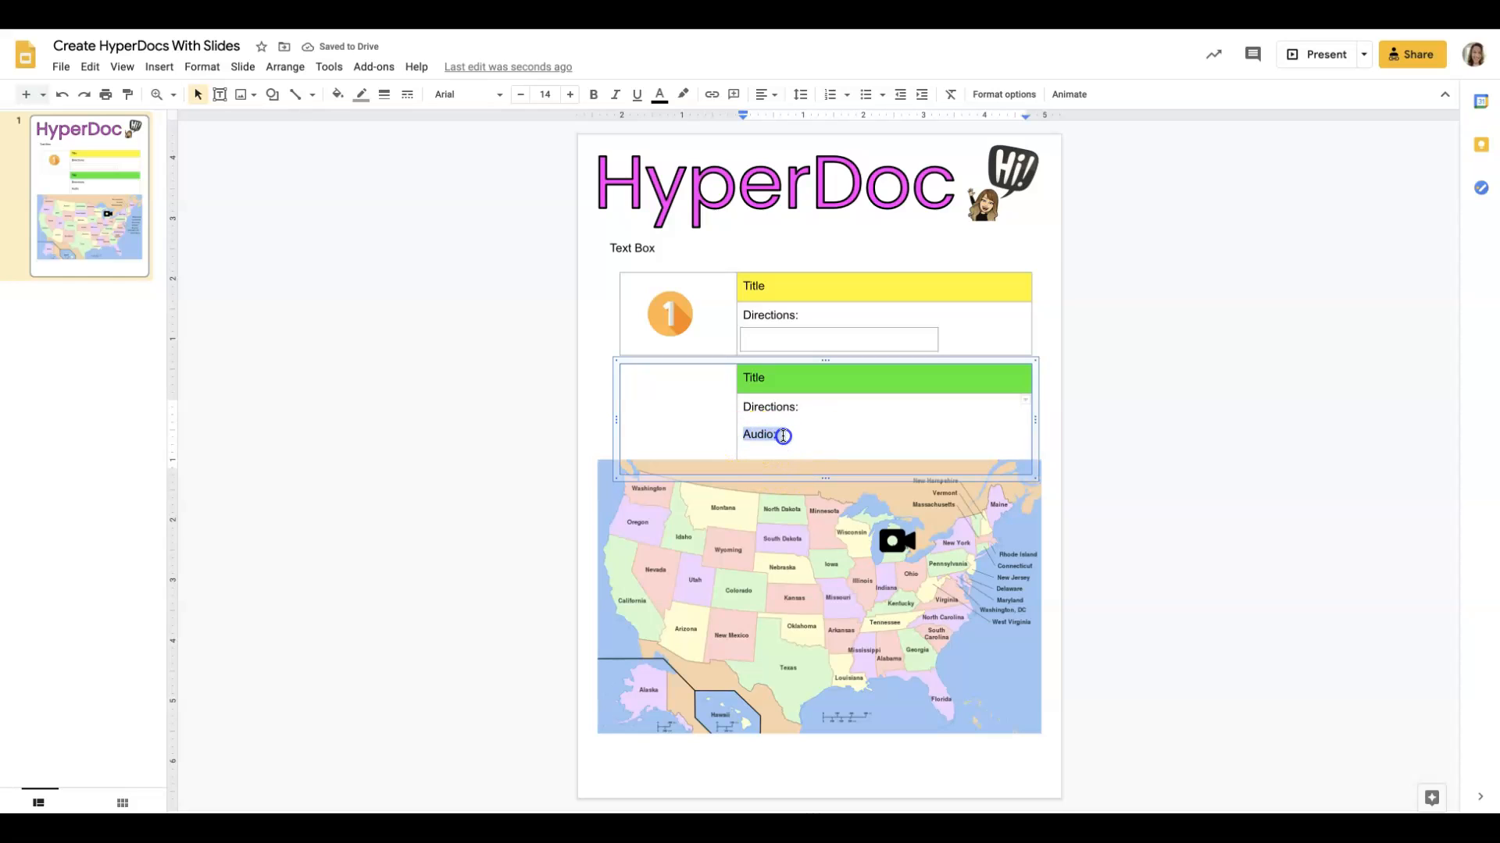
{"action": "left_click", "coordinate": [709, 96]}
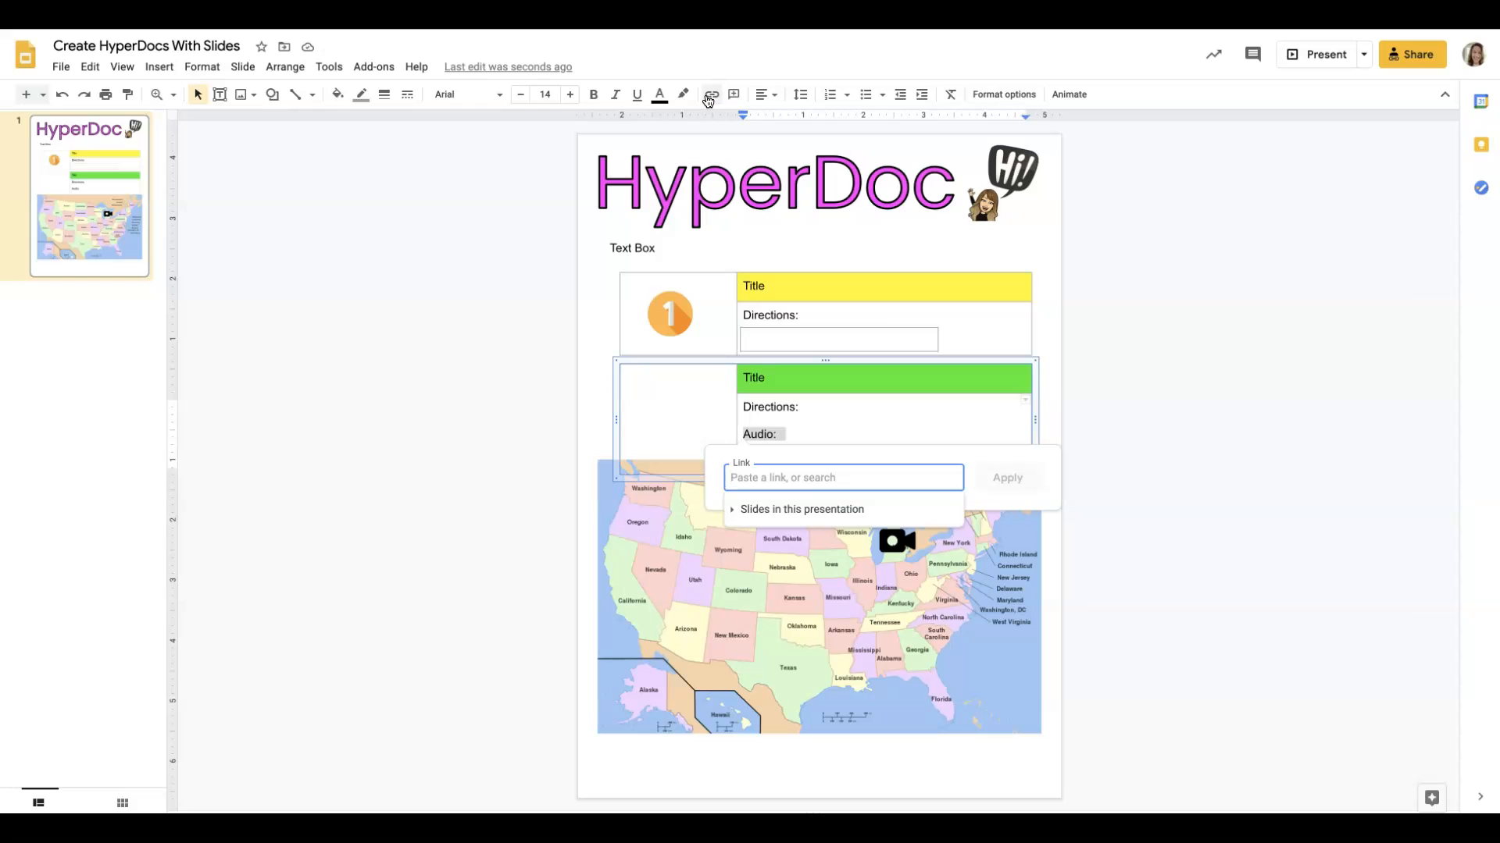
{"action": "left_click", "coordinate": [1128, 385]}
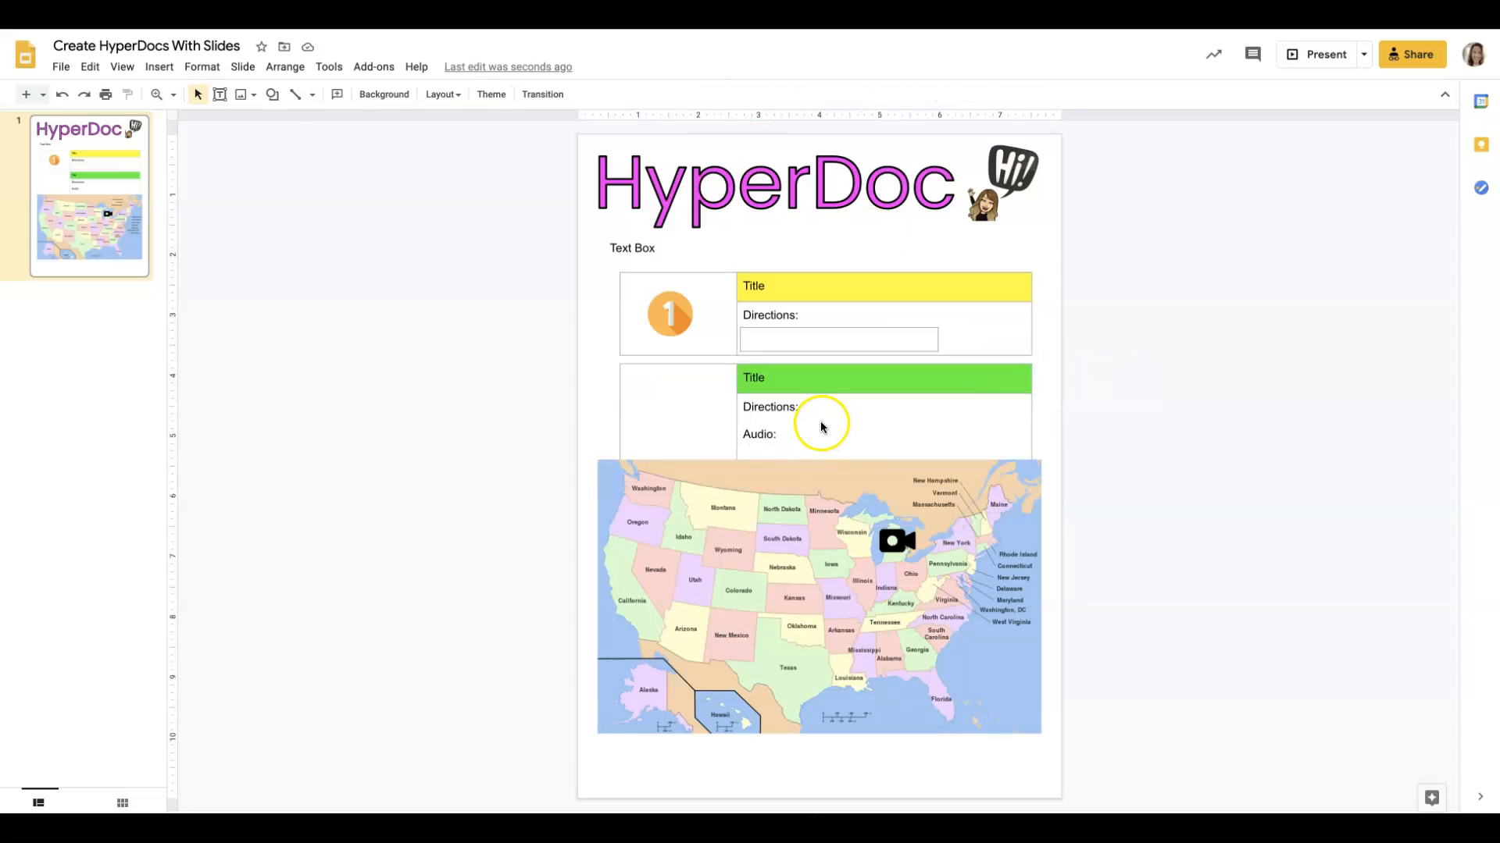
Step: Reduce the height of the table with the green title row slightly
{"action": "left_click", "coordinate": [821, 427]}
{"action": "left_click_drag", "start_coordinate": [821, 478], "coordinate": [826, 451]}
Step: Insert an audio recording from Google Drive onto the slide
{"action": "left_click", "coordinate": [651, 375]}
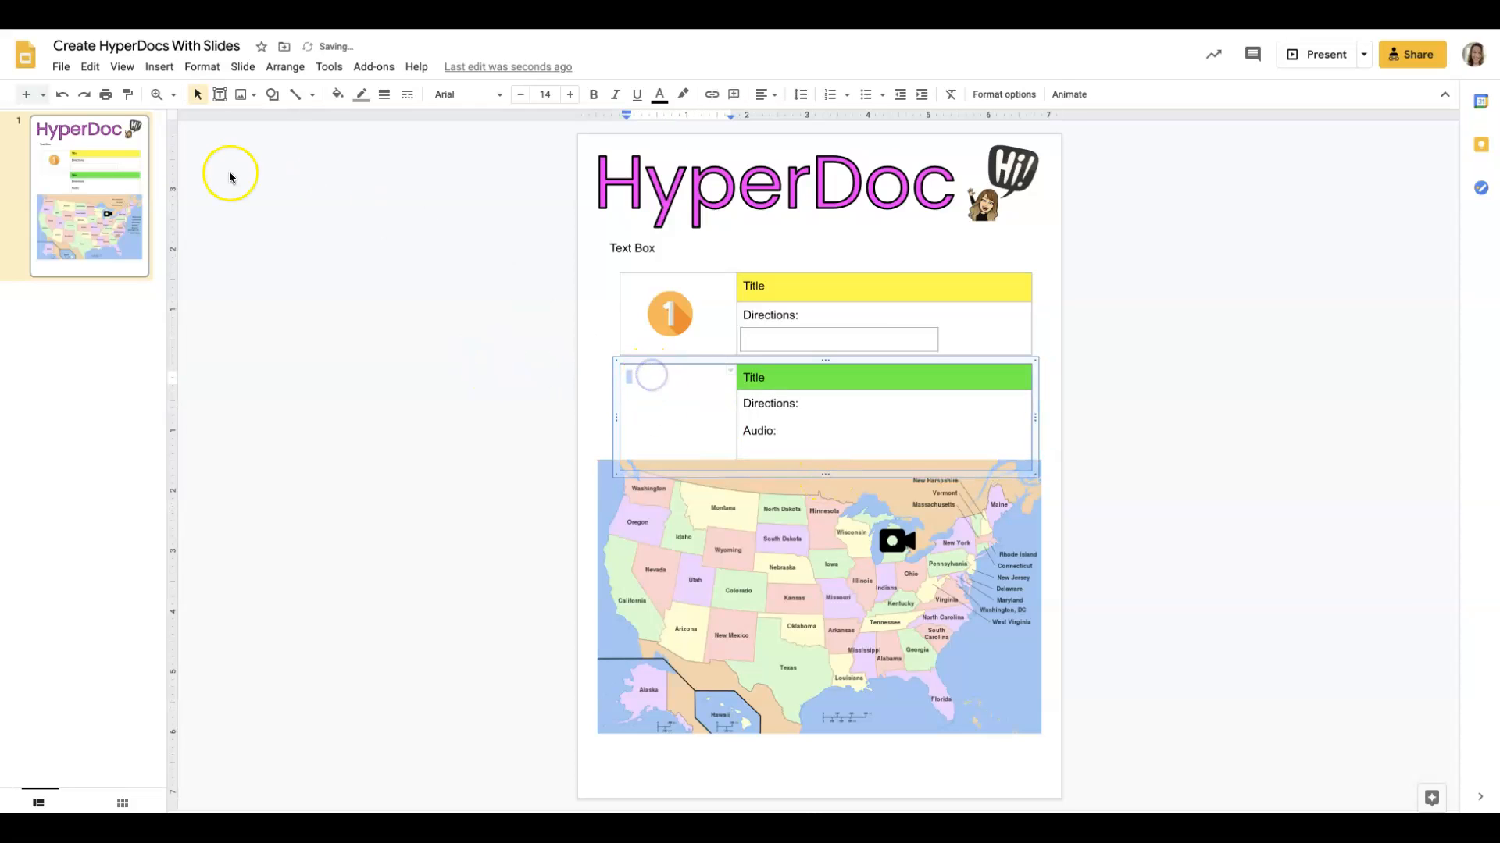
{"action": "left_click", "coordinate": [158, 67]}
{"action": "left_click", "coordinate": [199, 143]}
{"action": "left_click", "coordinate": [443, 424]}
{"action": "left_click", "coordinate": [387, 660]}
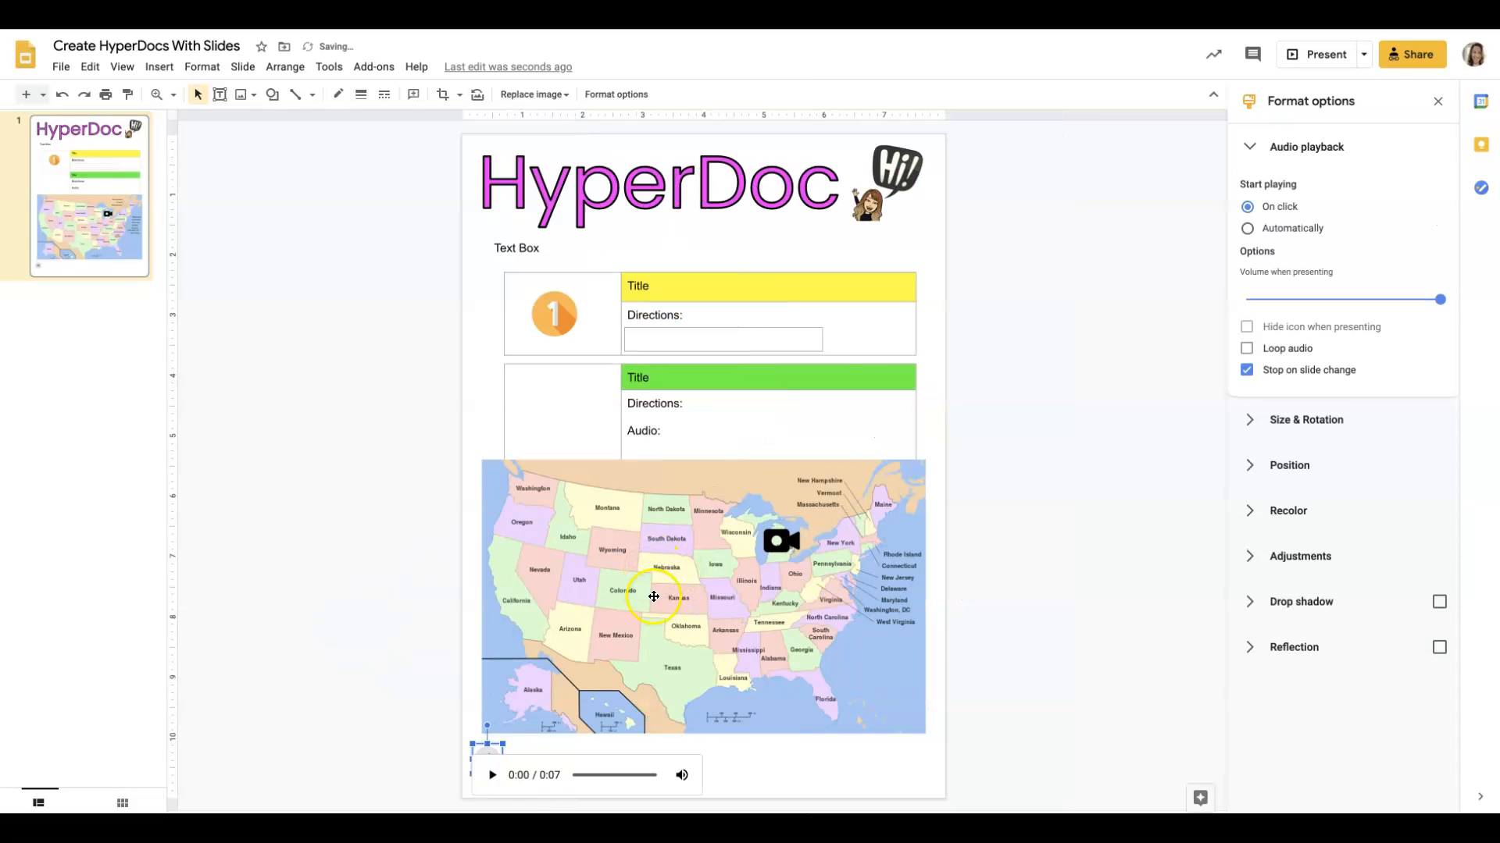
Step: Play part of the inserted audio clip to check it, then deselect it
{"action": "left_click", "coordinate": [493, 750]}
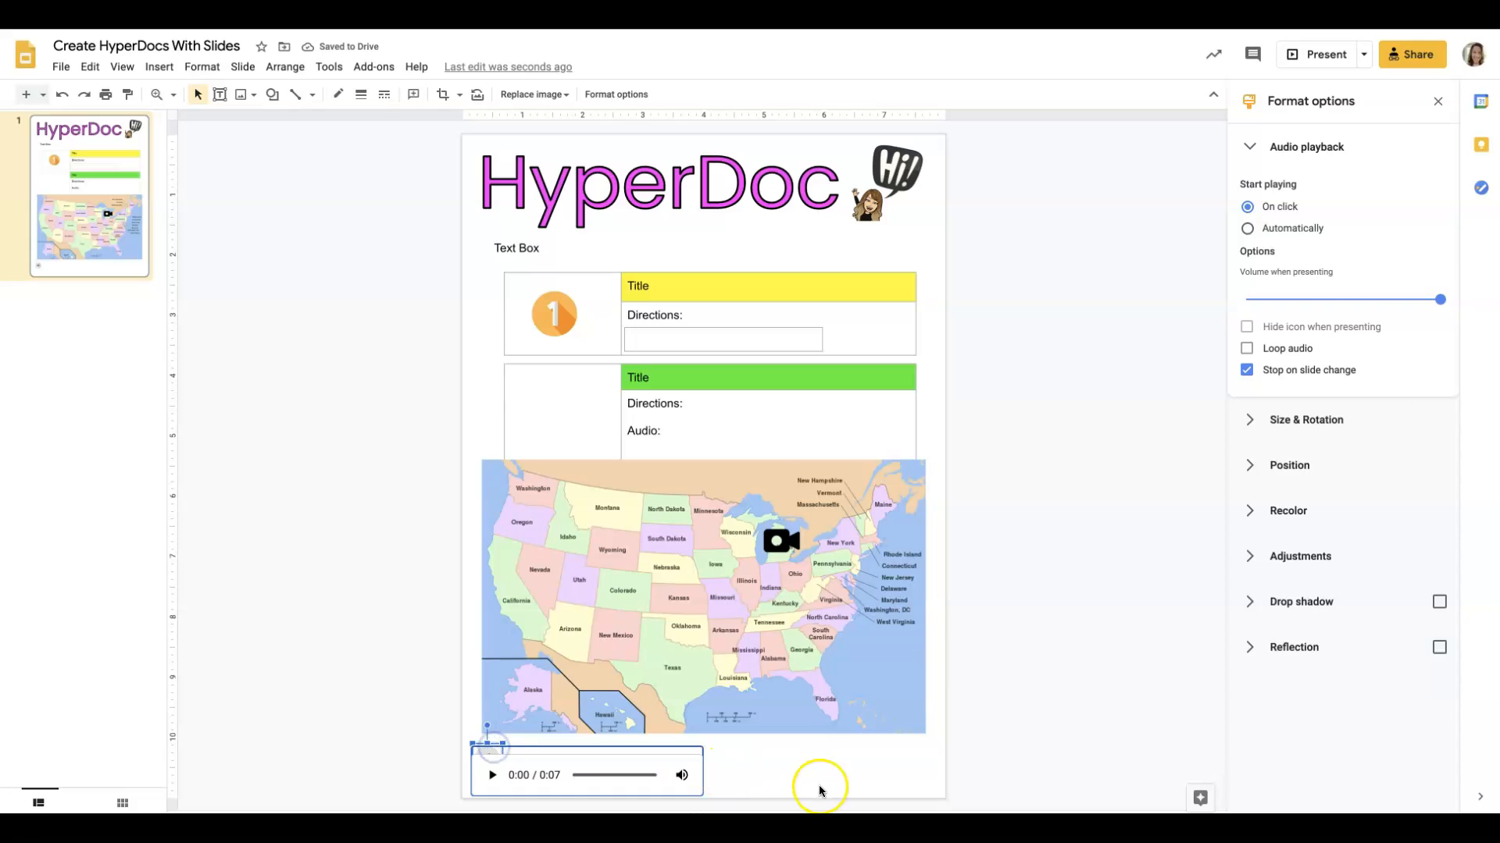
{"action": "left_click", "coordinate": [488, 776]}
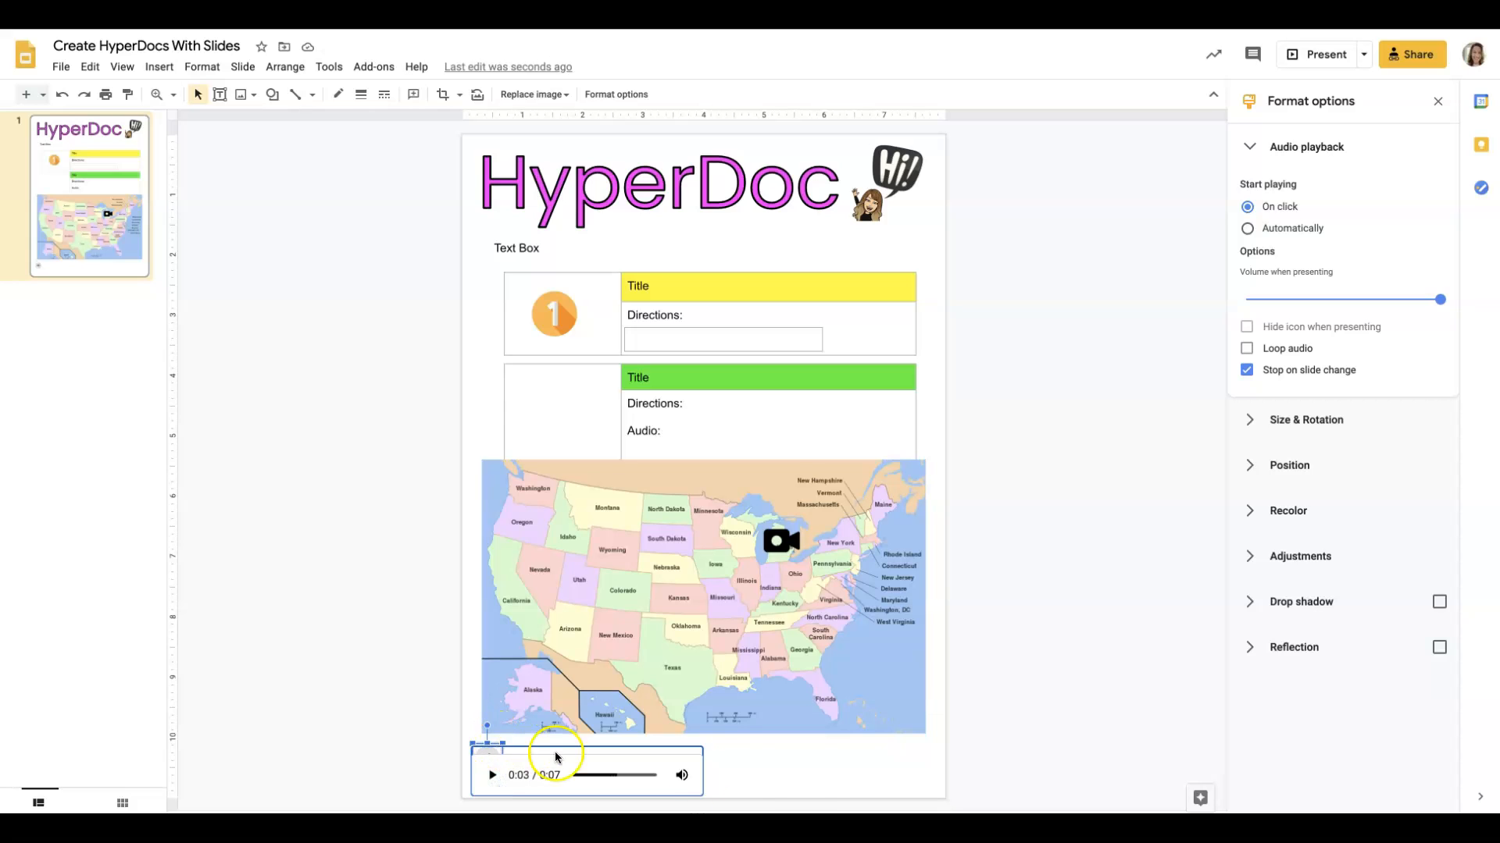
{"action": "left_click", "coordinate": [807, 787]}
Step: Move the audio icon into the empty left cell of the green-titled table and enlarge it
{"action": "left_click", "coordinate": [511, 736]}
{"action": "left_click", "coordinate": [498, 743]}
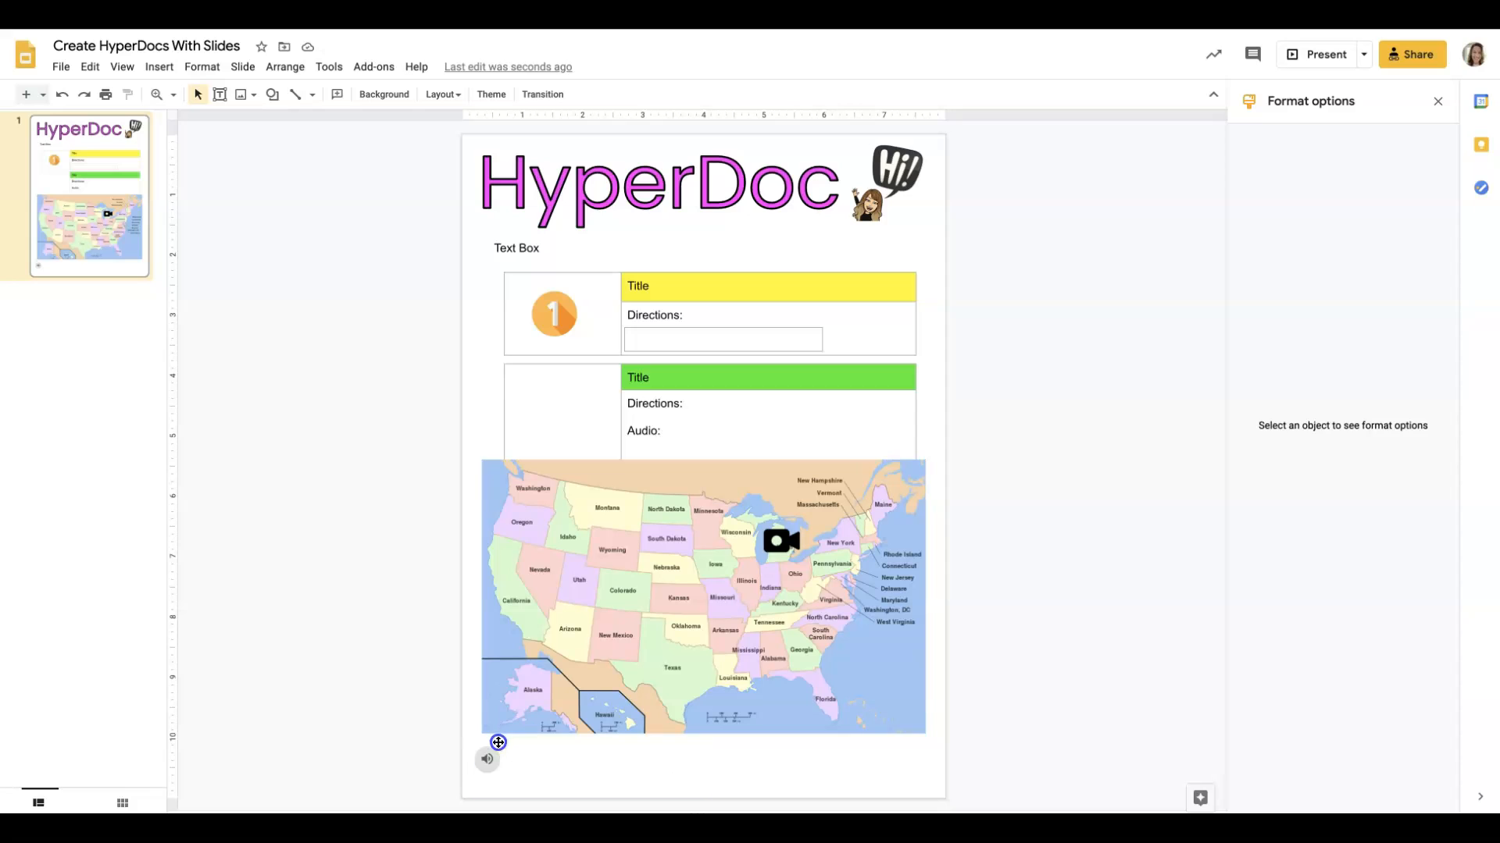
{"action": "mouse_move", "coordinate": [489, 774]}
{"action": "left_click", "coordinate": [473, 744]}
{"action": "left_click_drag", "start_coordinate": [471, 748], "coordinate": [520, 375]}
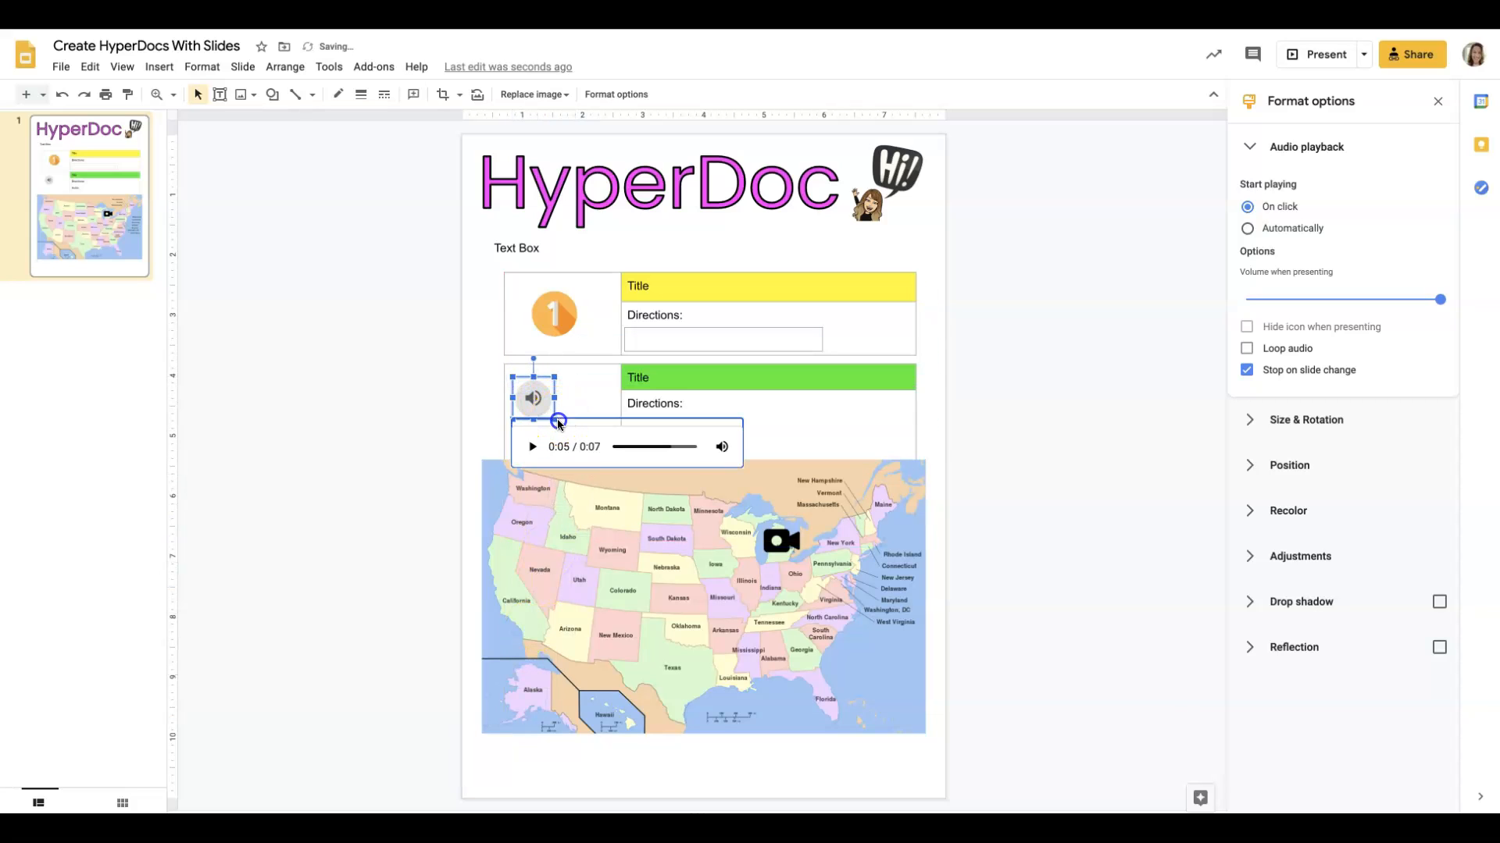
{"action": "left_click_drag", "start_coordinate": [555, 378], "coordinate": [563, 375]}
{"action": "left_click", "coordinate": [567, 421]}
{"action": "left_click", "coordinate": [573, 421]}
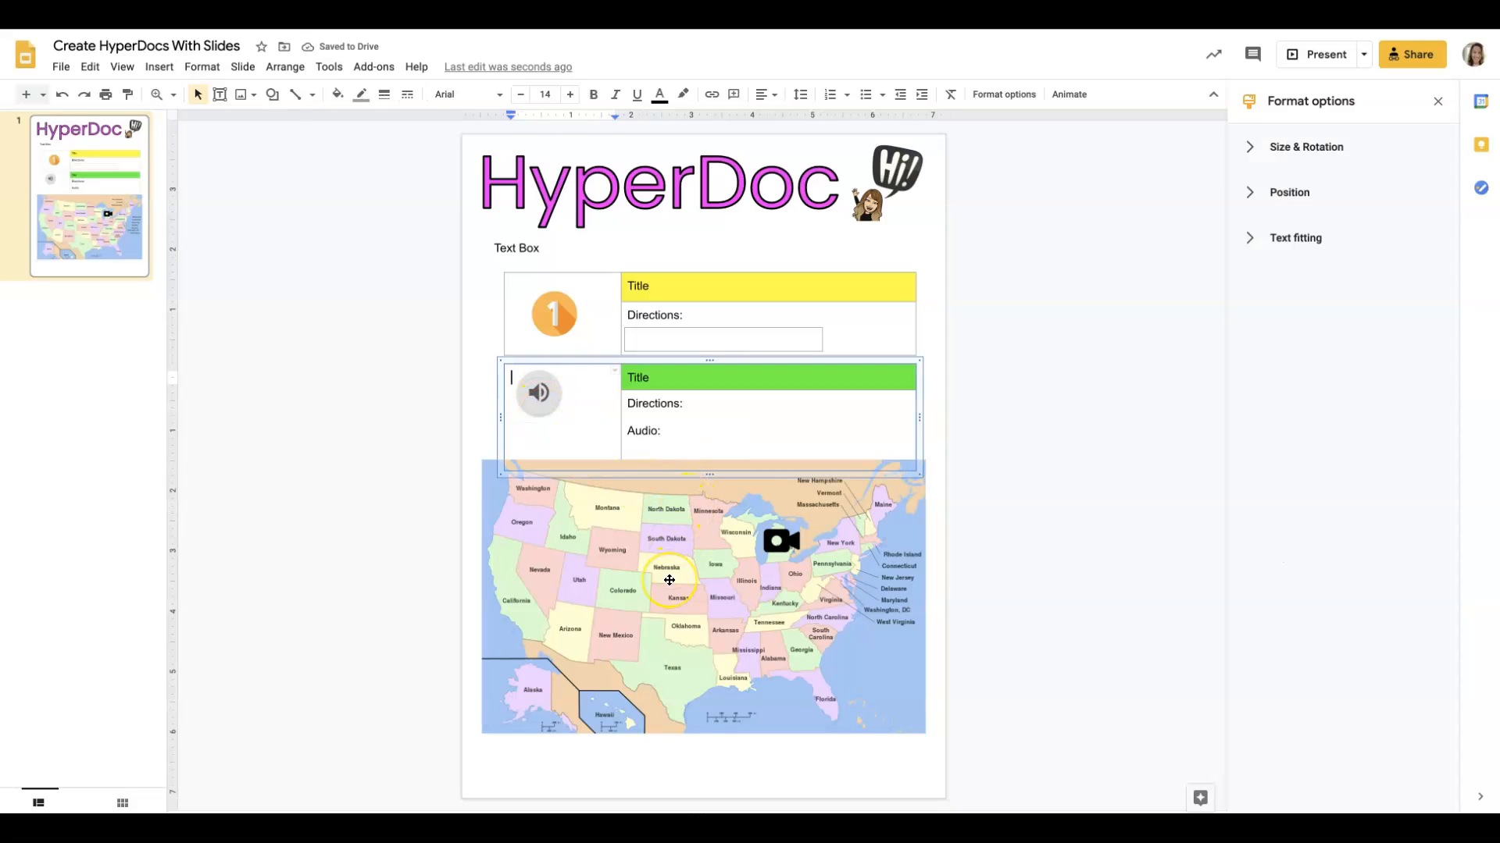
Step: Move the United States map down so it sits just below the green-titled table
{"action": "left_click_drag", "start_coordinate": [670, 579], "coordinate": [667, 600]}
{"action": "left_click", "coordinate": [749, 599]}
{"action": "left_click", "coordinate": [1057, 560]}
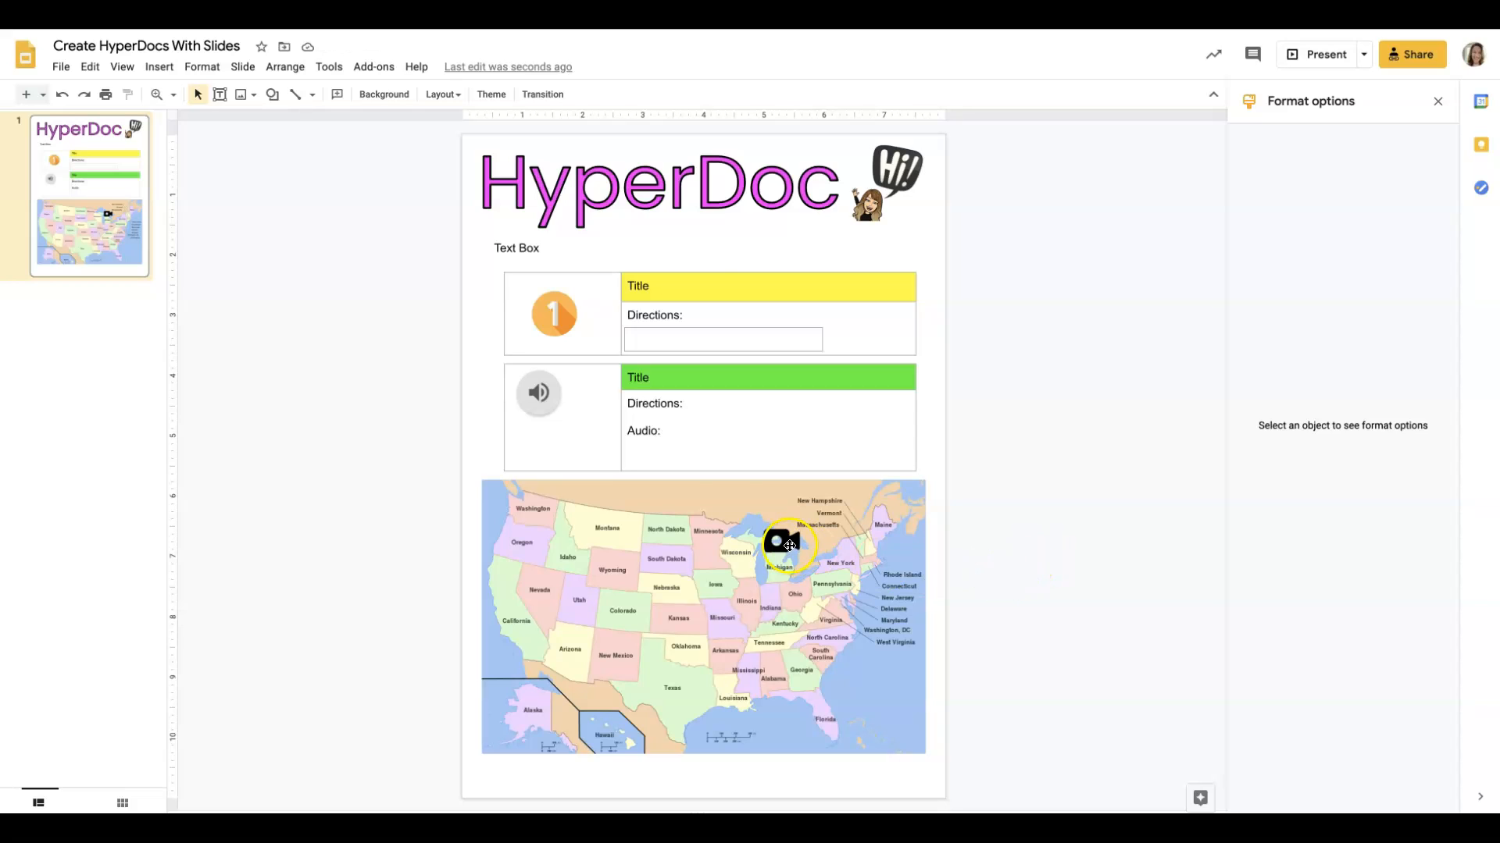
Step: Start a comment on the "Directions:" text of the green-titled table and open the voice note recorder in it
{"action": "left_click_drag", "start_coordinate": [626, 403], "coordinate": [688, 404]}
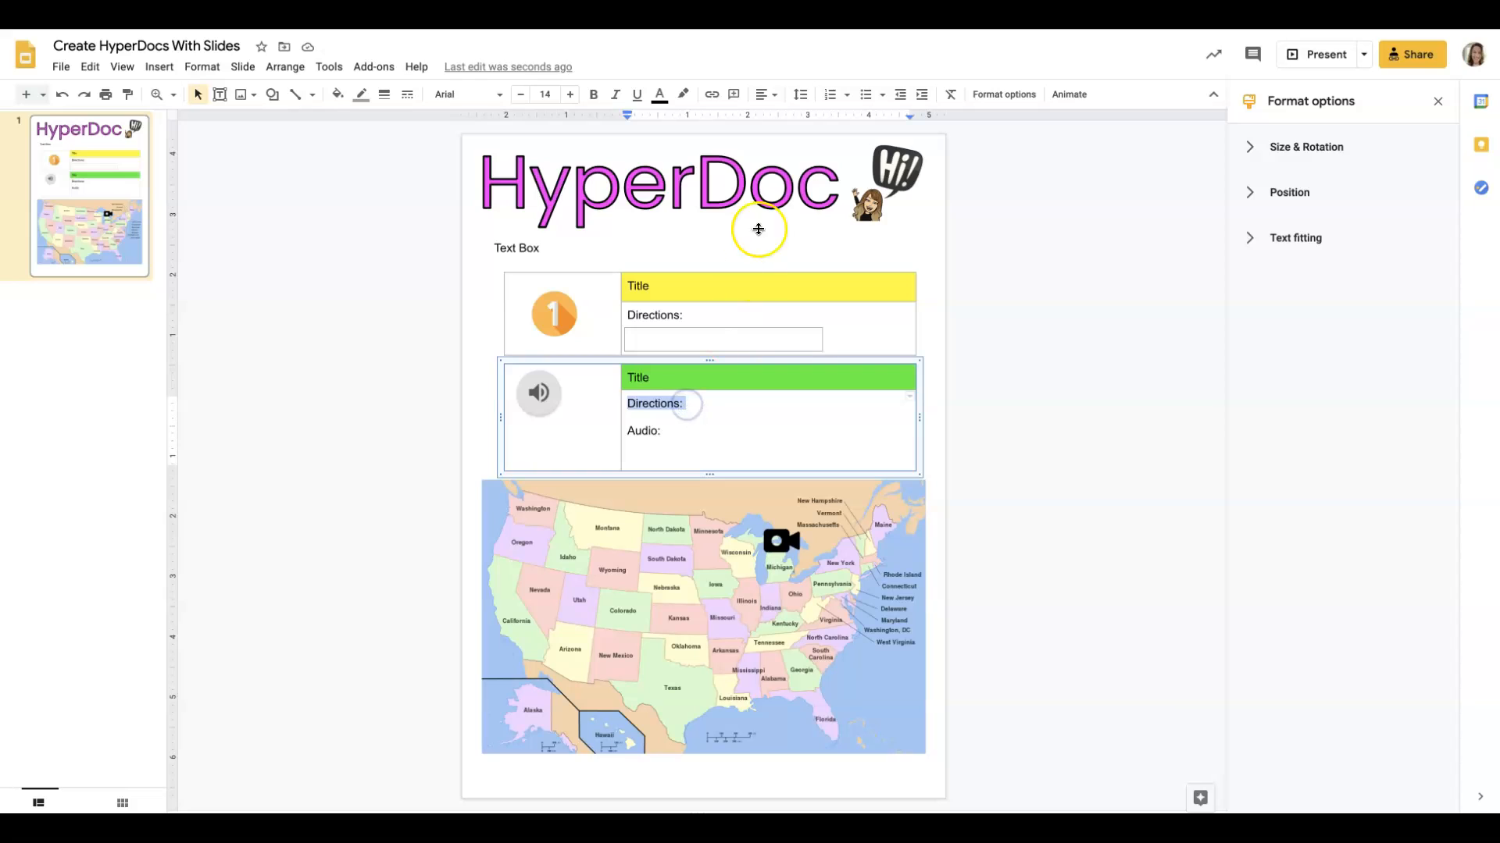
{"action": "left_click", "coordinate": [734, 96]}
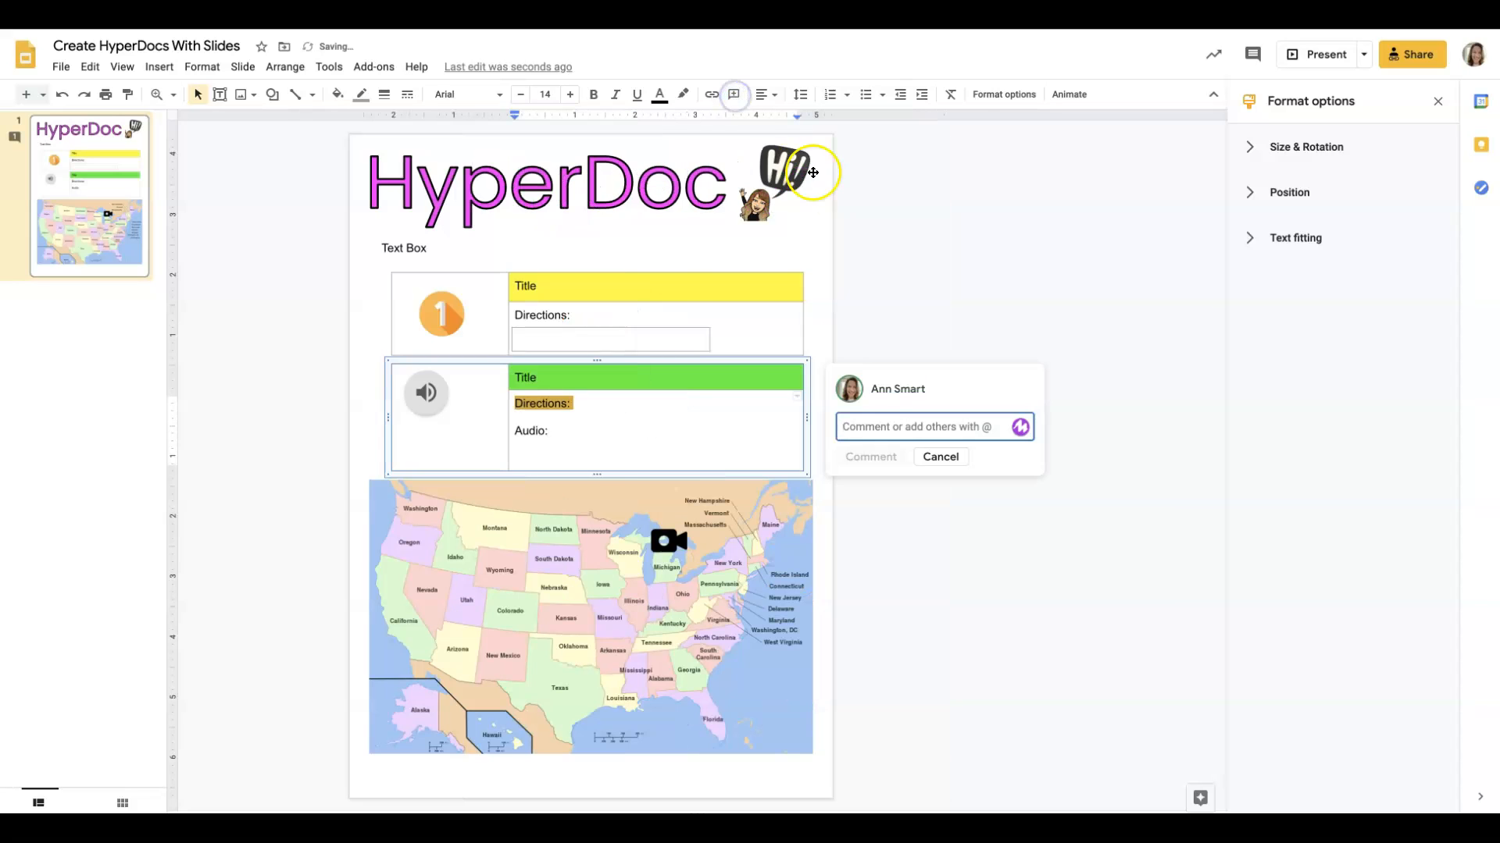
{"action": "left_click", "coordinate": [1020, 428]}
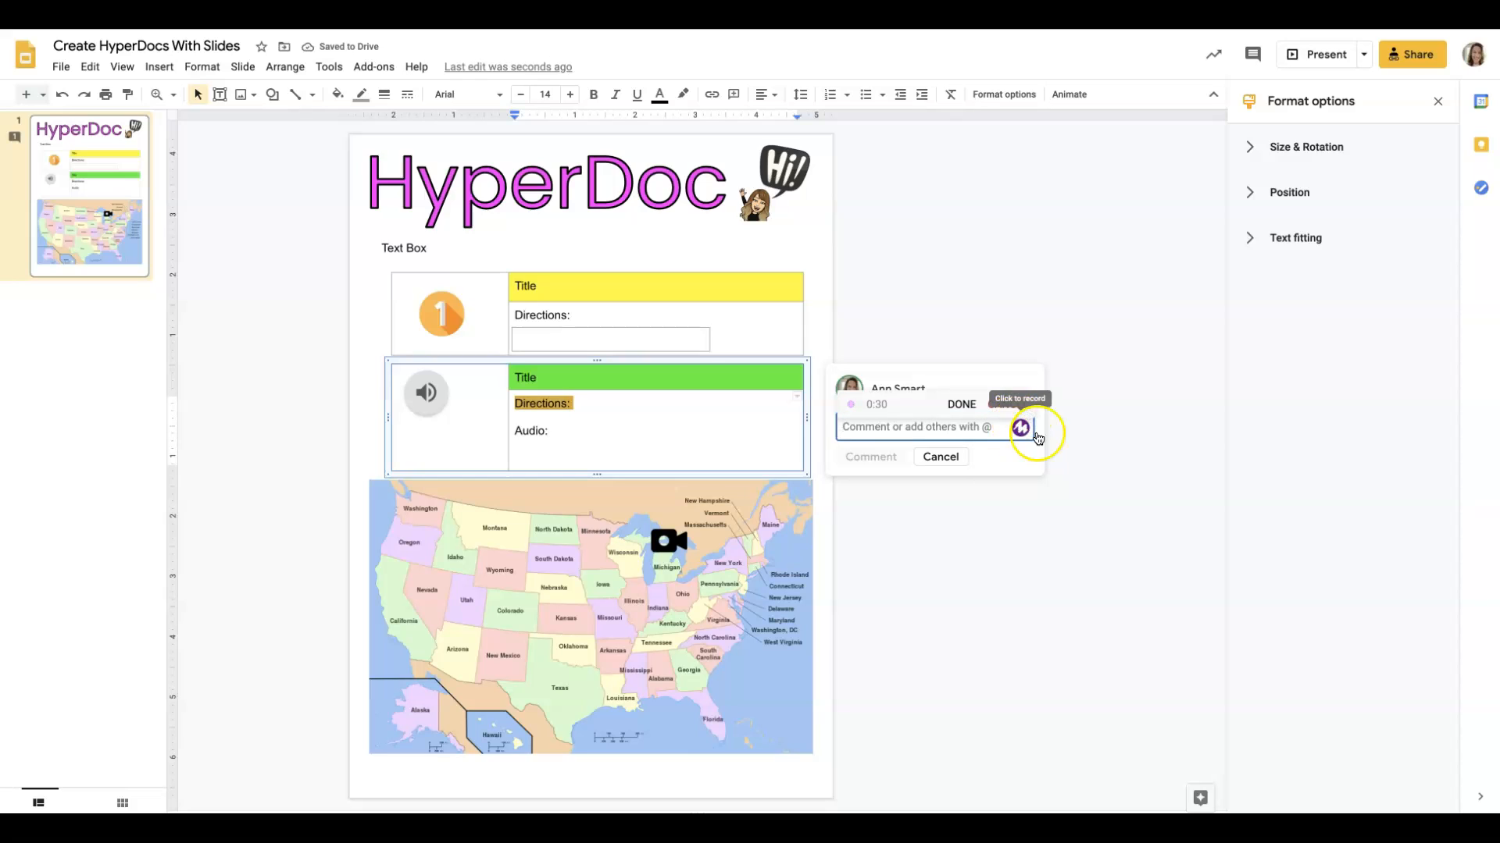